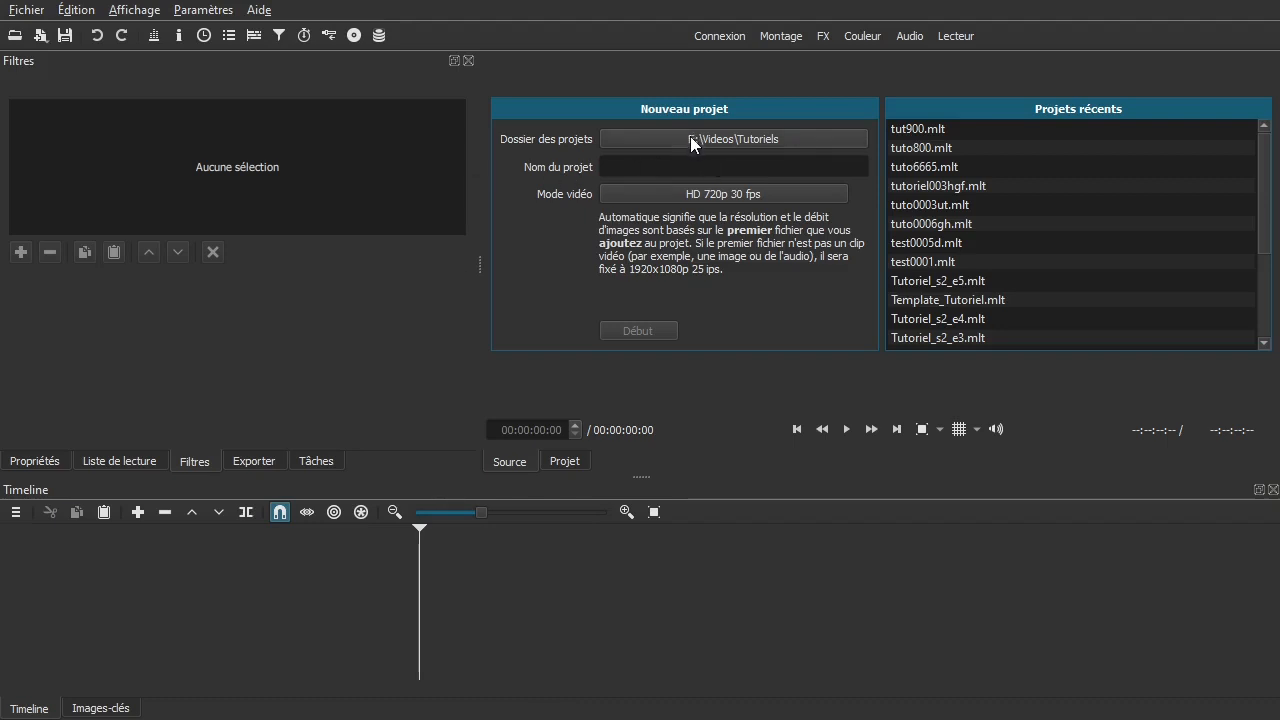
# Create a new project named tuto1000.
pyautogui.click(750, 160)
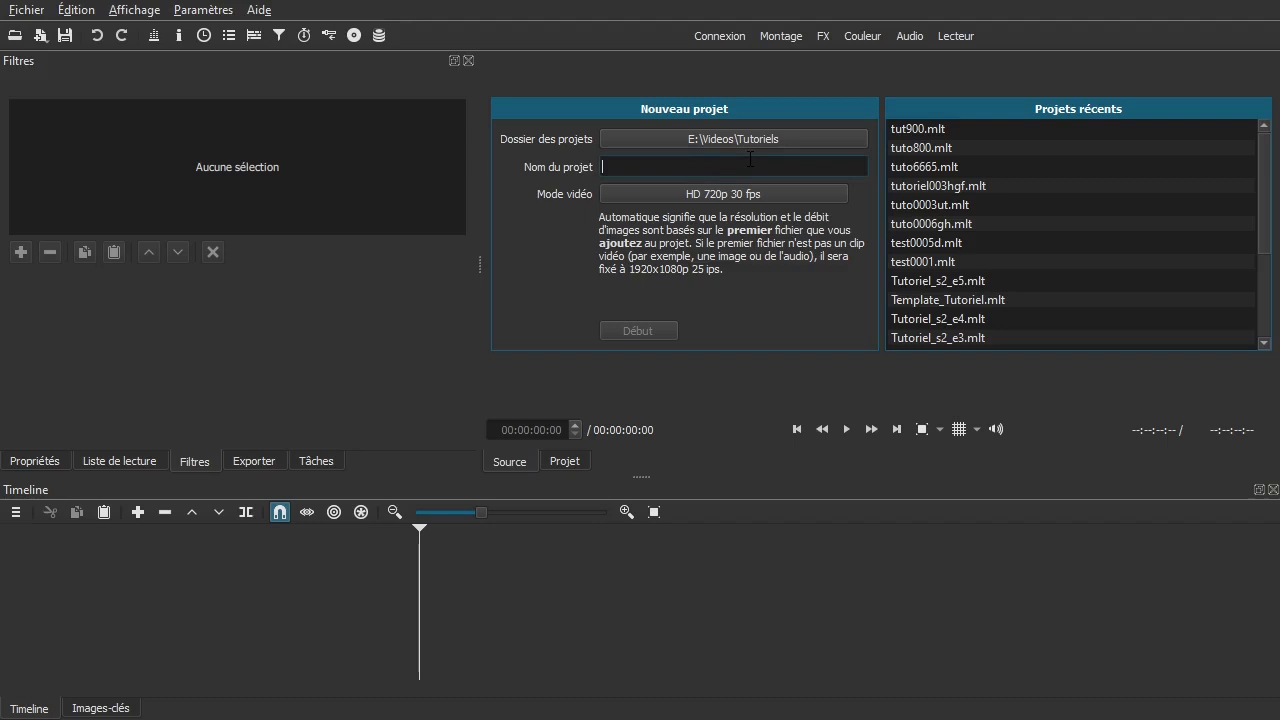
pyautogui.write('tuto')
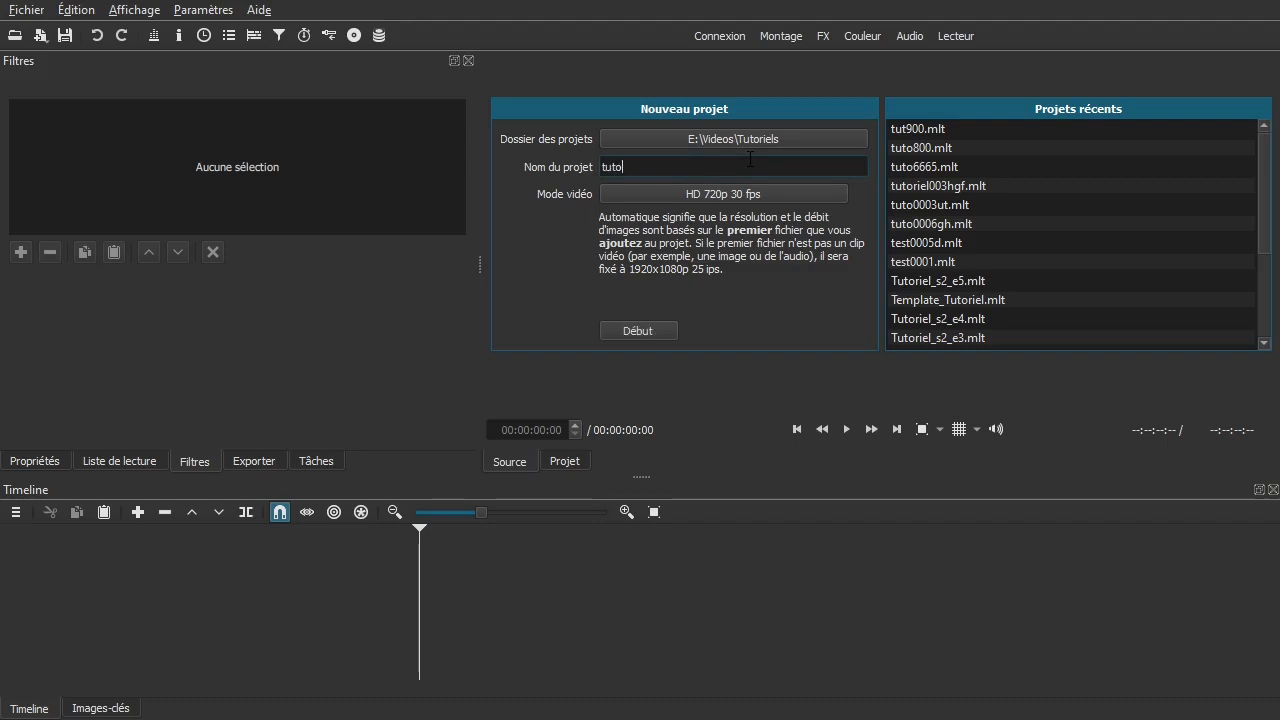
pyautogui.write('1000')
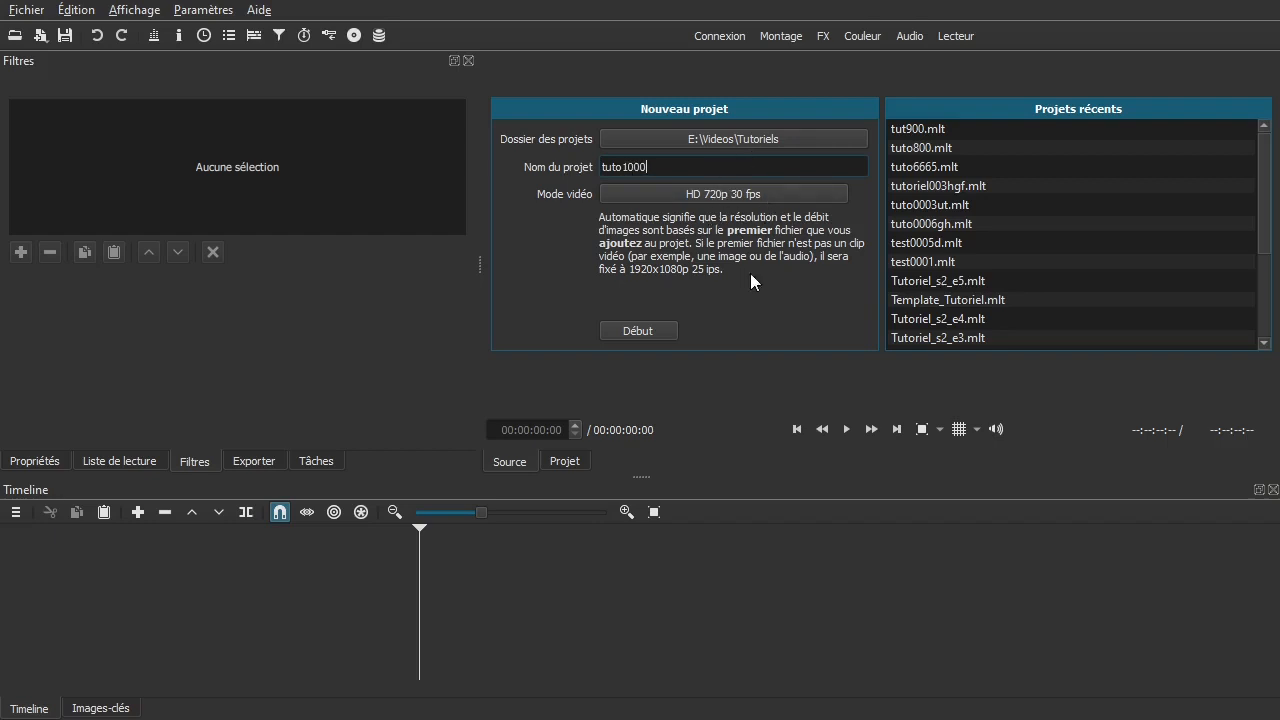
pyautogui.click(644, 330)
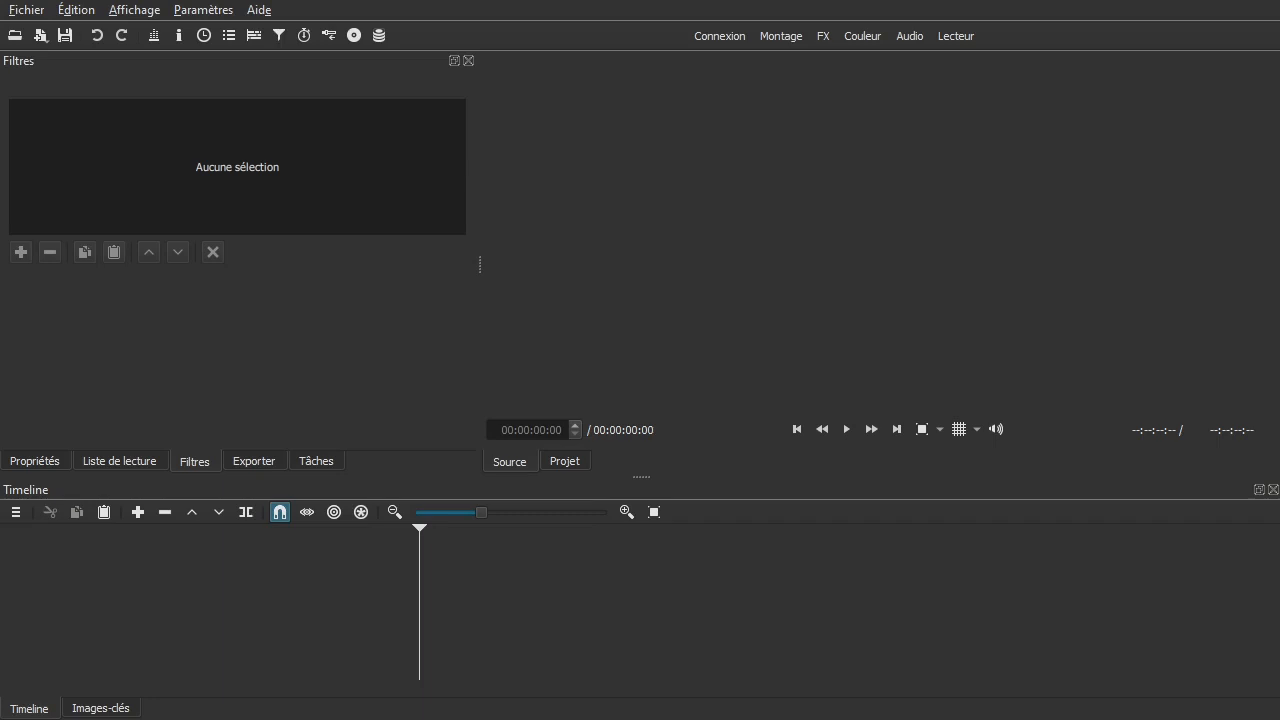
# In File Explorer, copy the Beautiful Lotus Field in Bloom video from the Footage folder into the tuto1000 project folder.
pyautogui.moveTo(1279, 145); pyautogui.dragTo(934, 97)
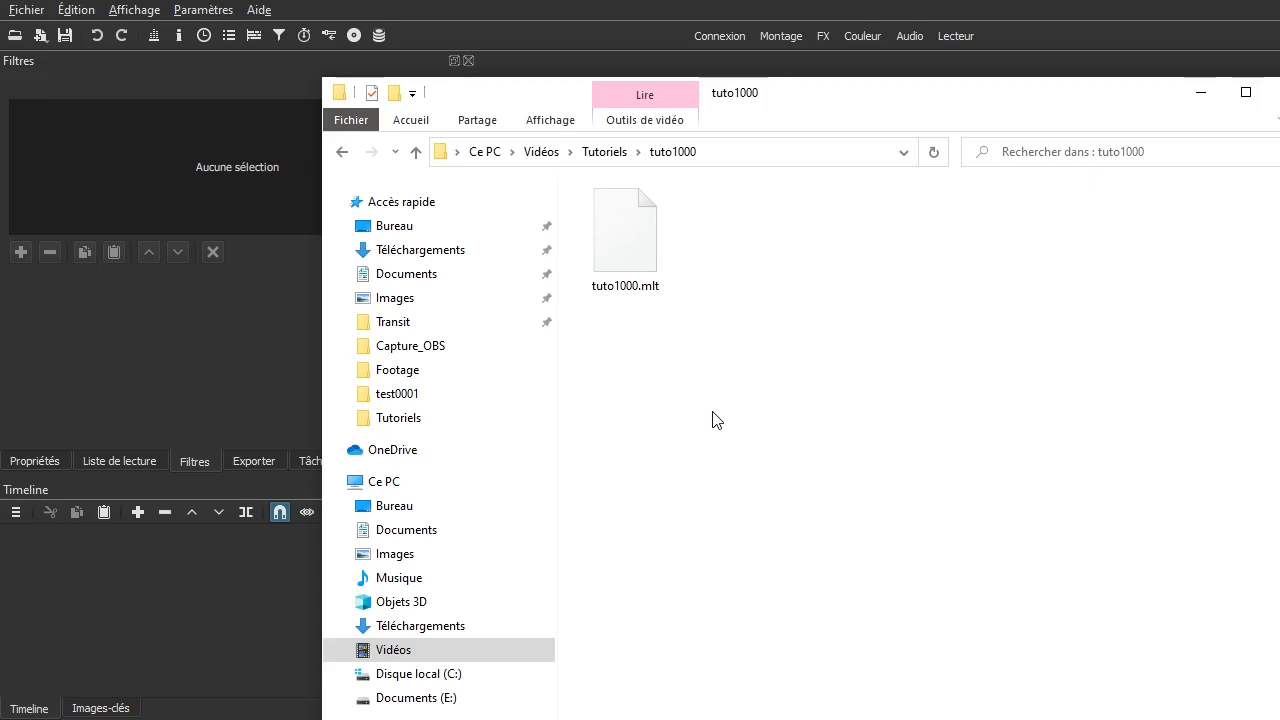
pyautogui.click(418, 379)
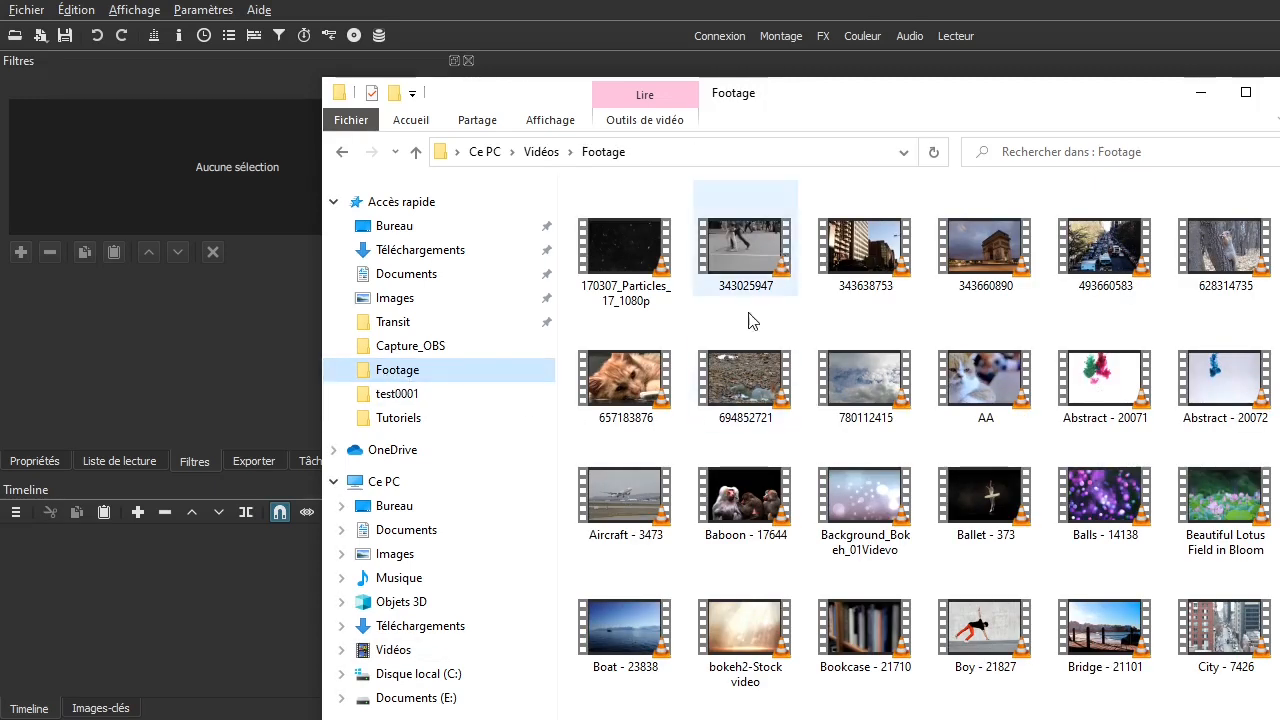
pyautogui.click(1235, 515)
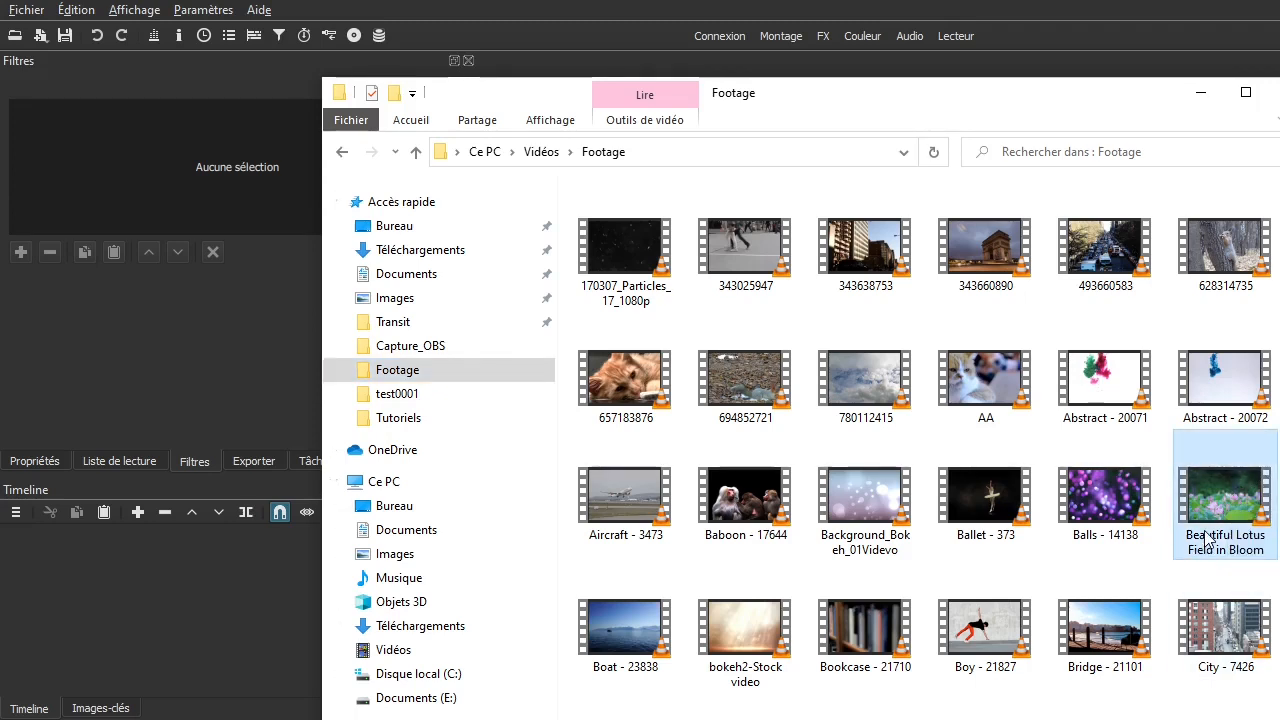
pyautogui.click(343, 153)
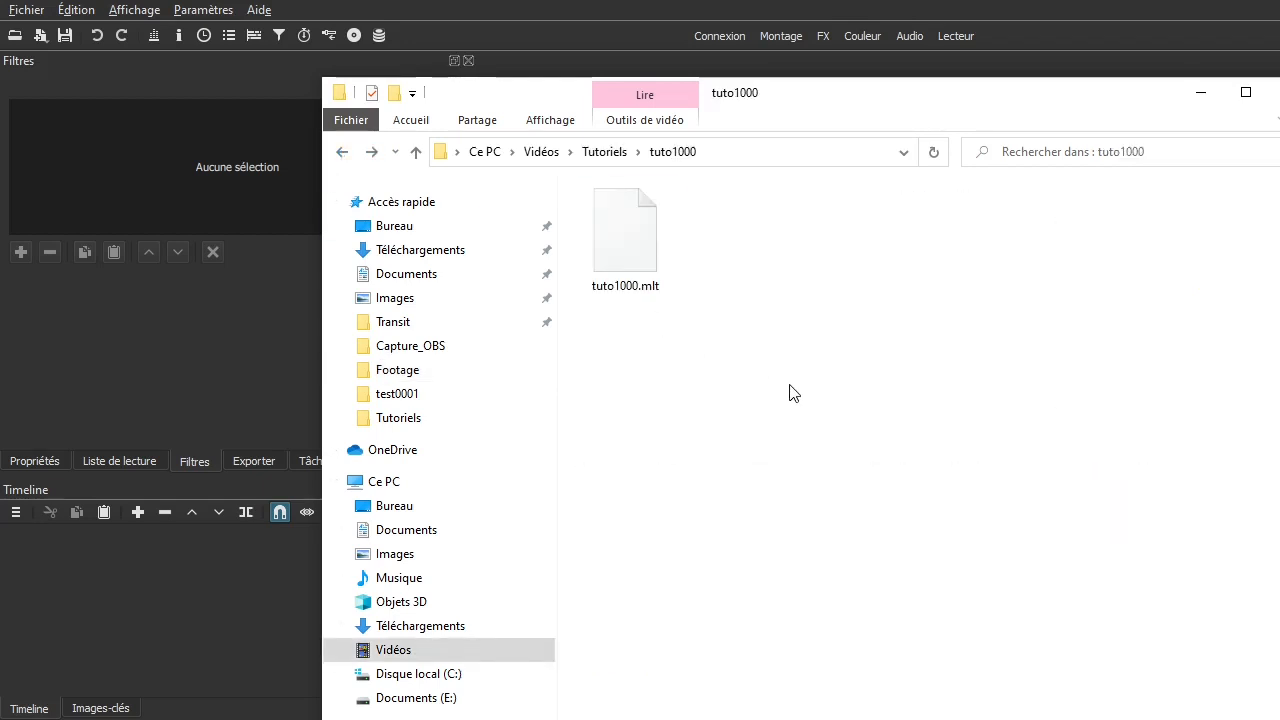
pyautogui.hotkey('ctrl', 'v')
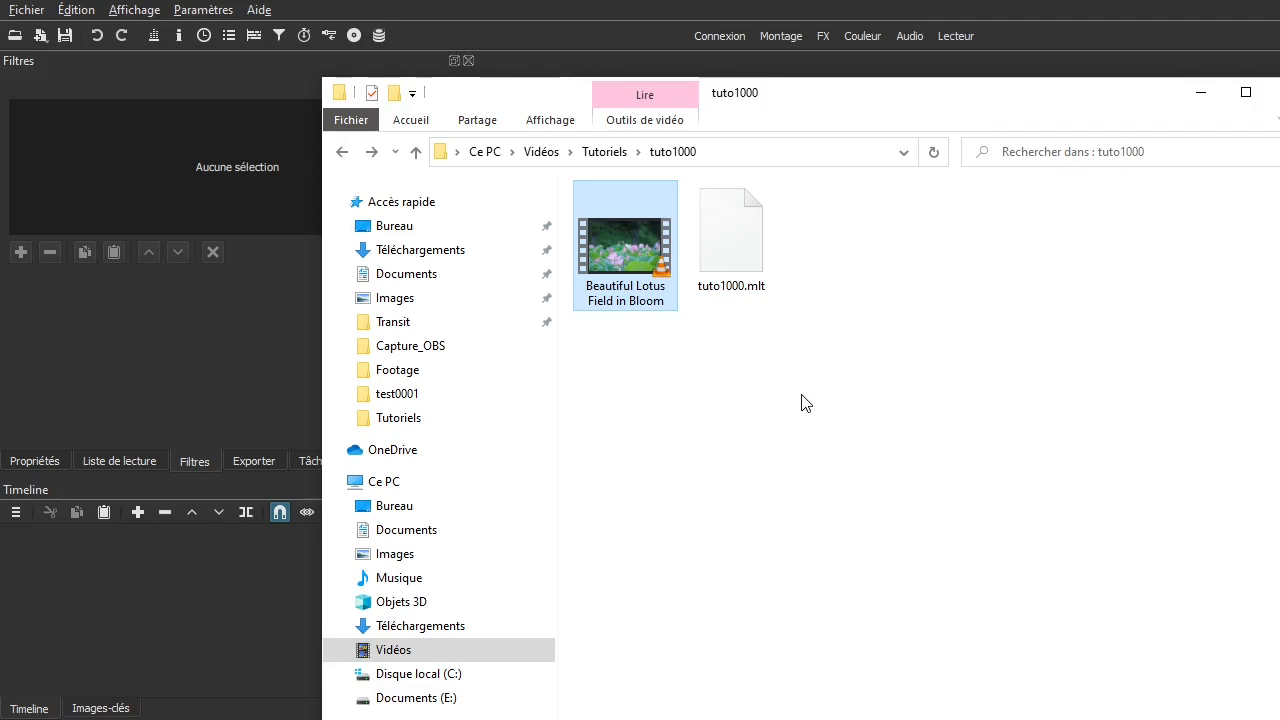
# Copy the texteneutre text file from the Footage folder into the tuto1000 project folder.
pyautogui.click(421, 375)
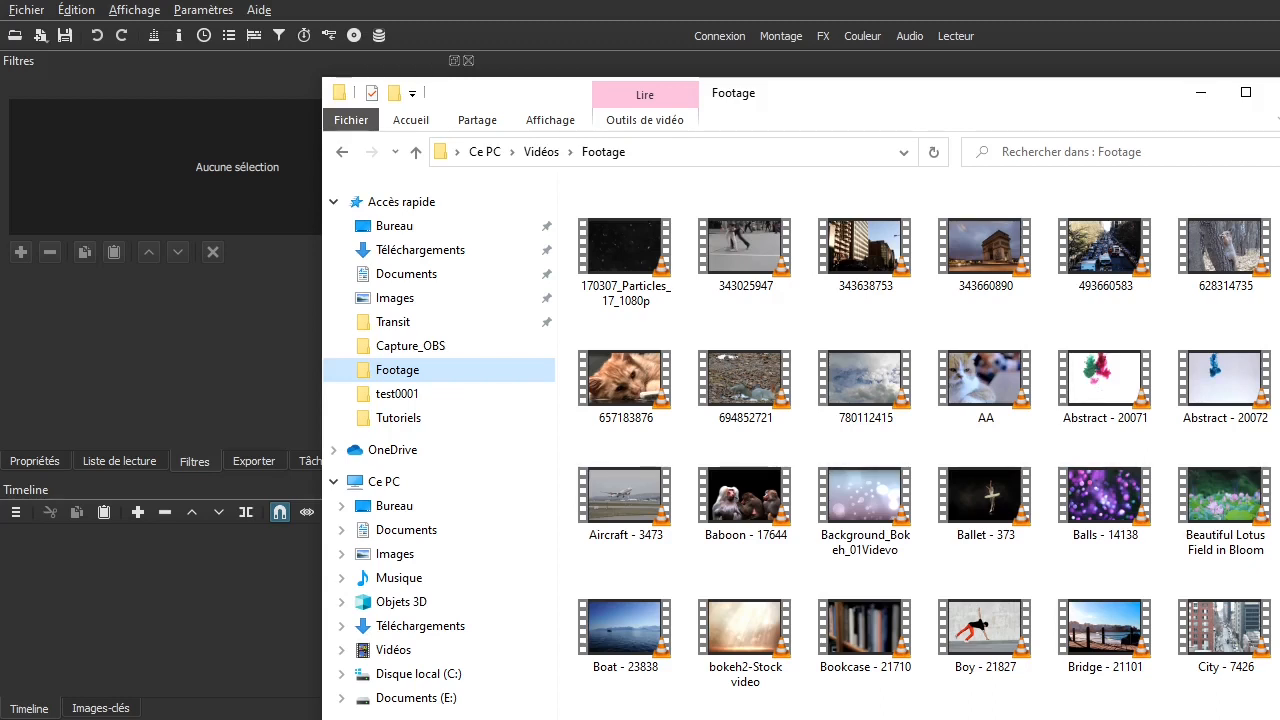
pyautogui.scroll(-15, 1190, 300)
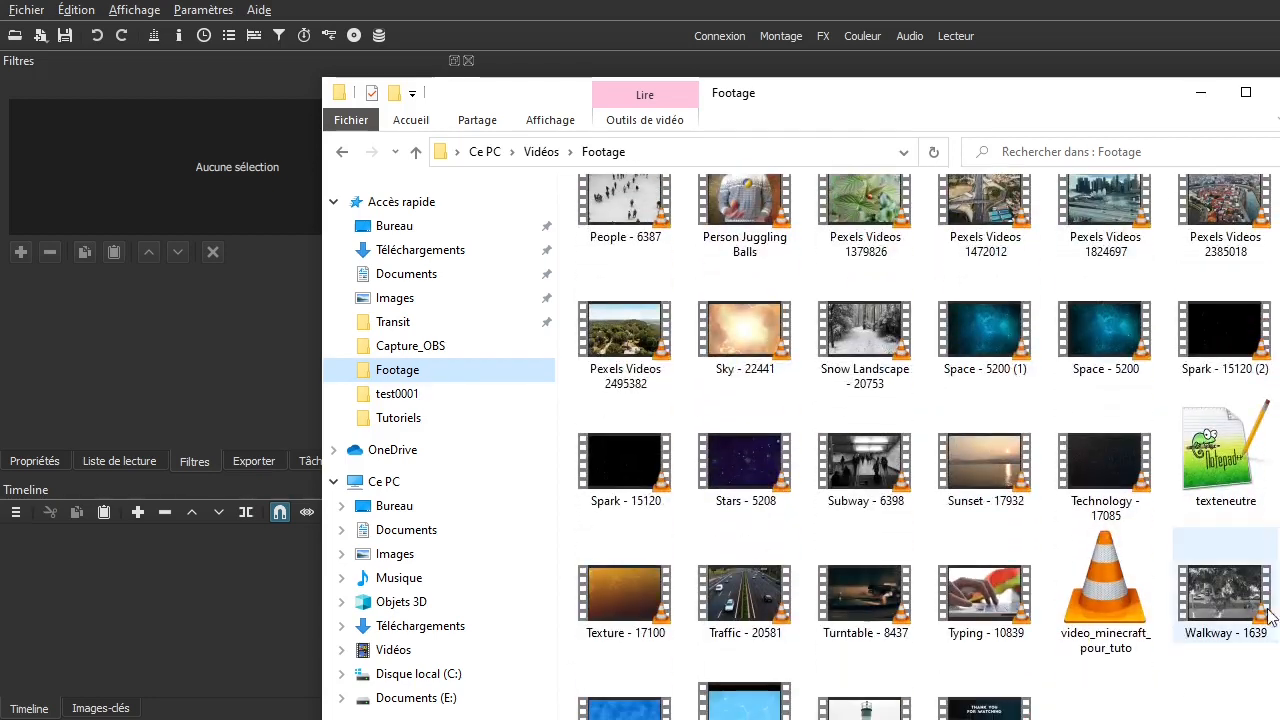
pyautogui.click(1214, 460)
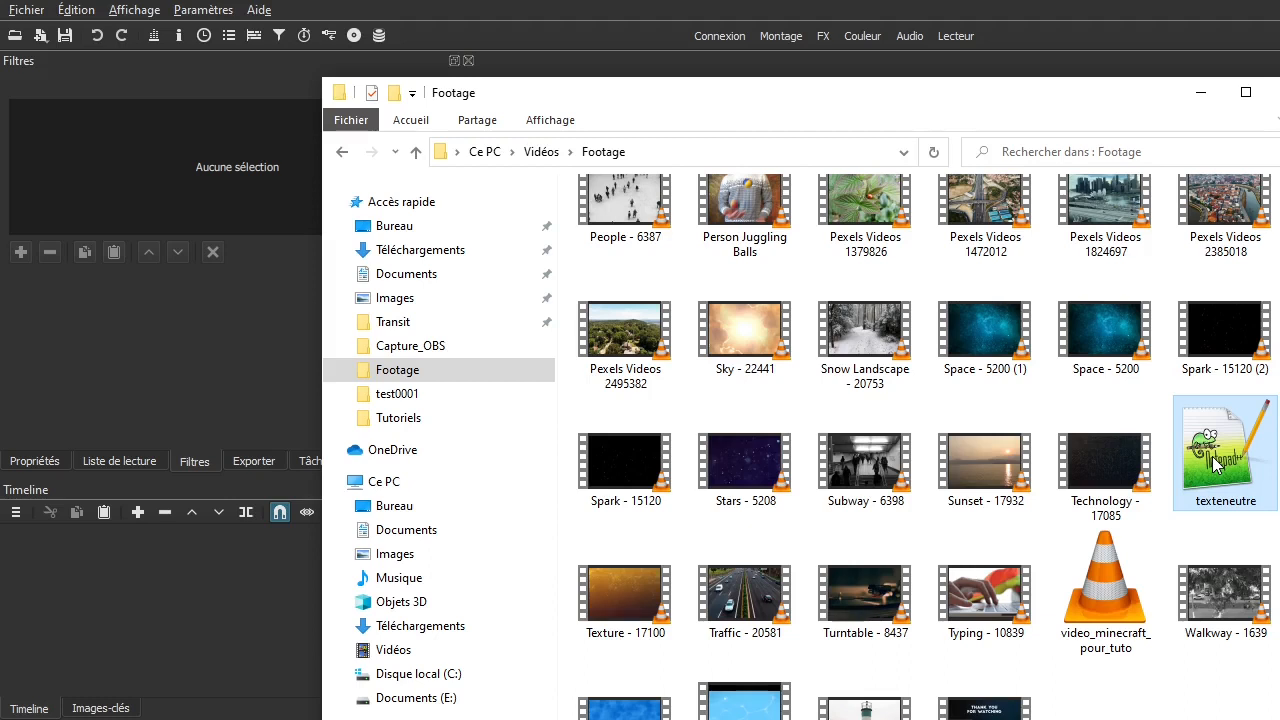
pyautogui.click(343, 153)
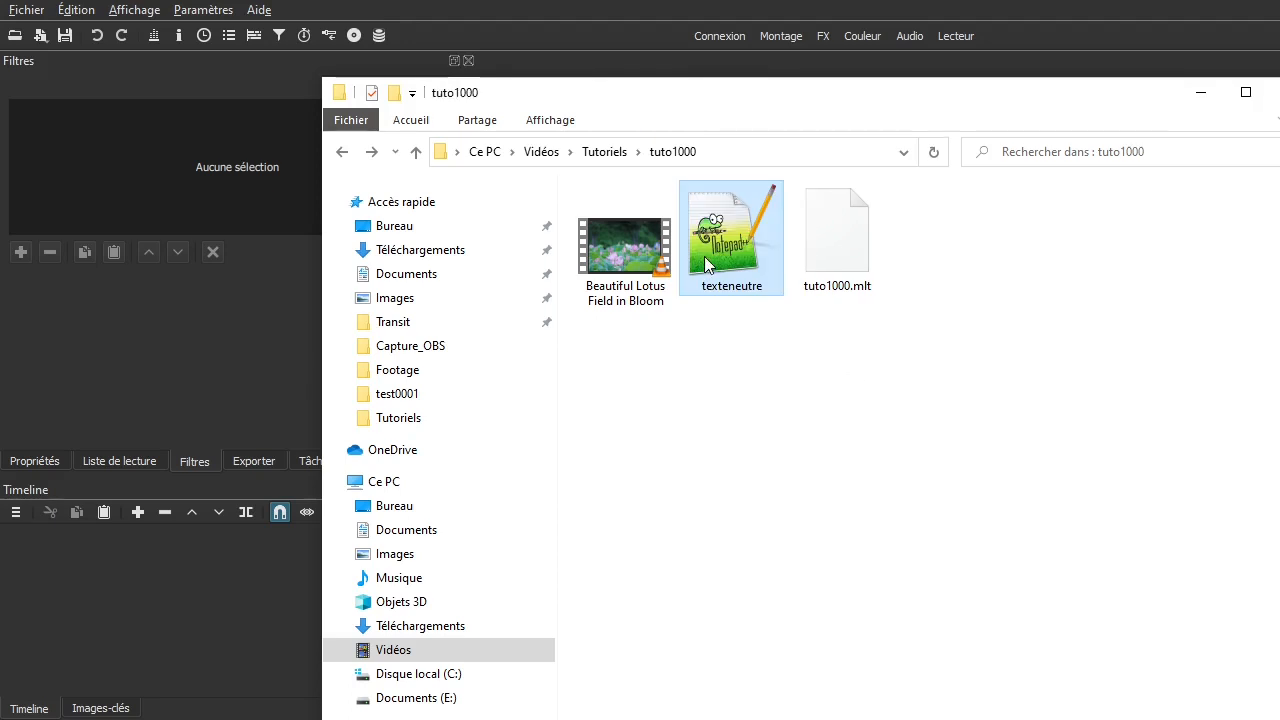
# Open texteneutre in Notepad++ to examine its text, close it, and move the folder window out of the way.
pyautogui.doubleClick(706, 254)
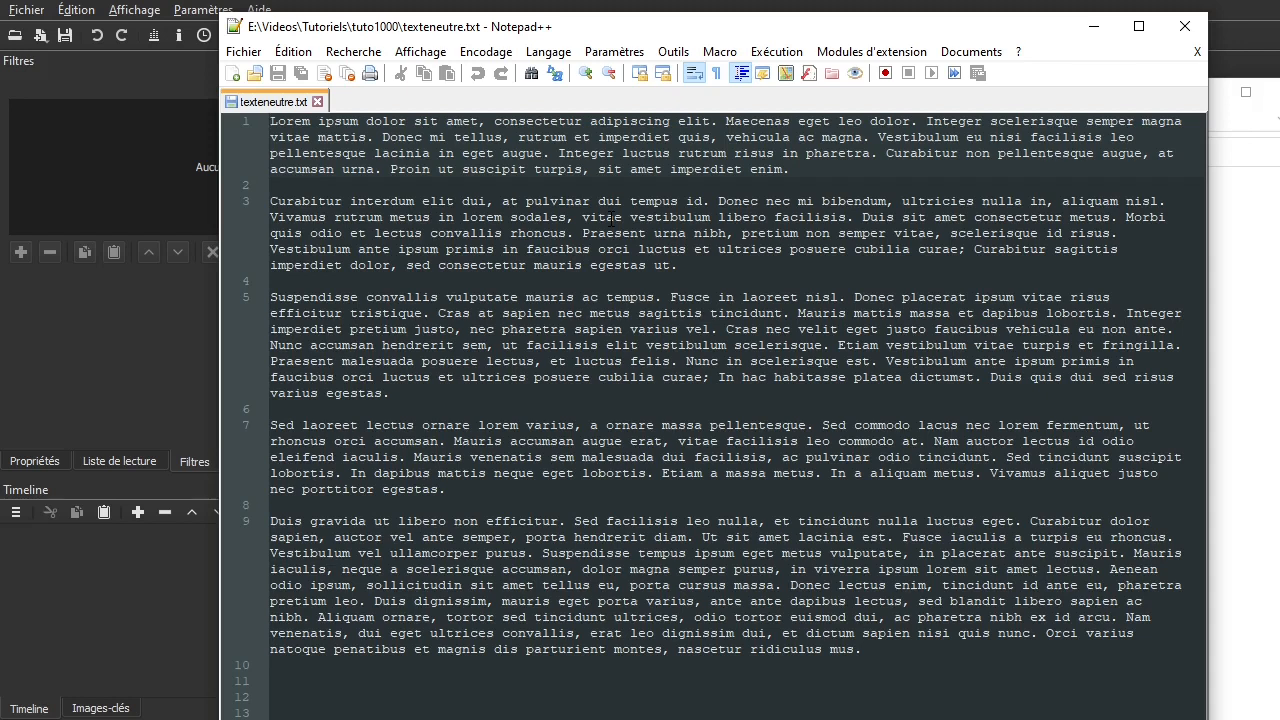
pyautogui.click(1198, 30)
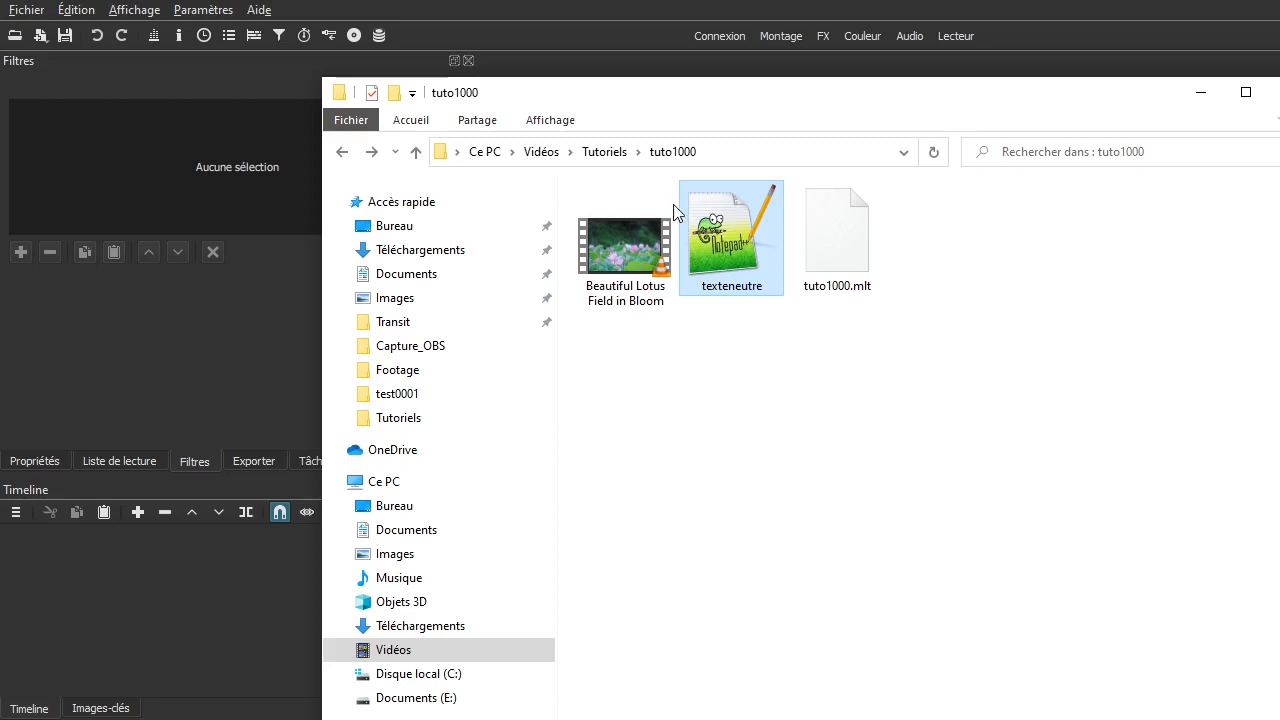
pyautogui.moveTo(666, 98); pyautogui.dragTo(1279, 212)
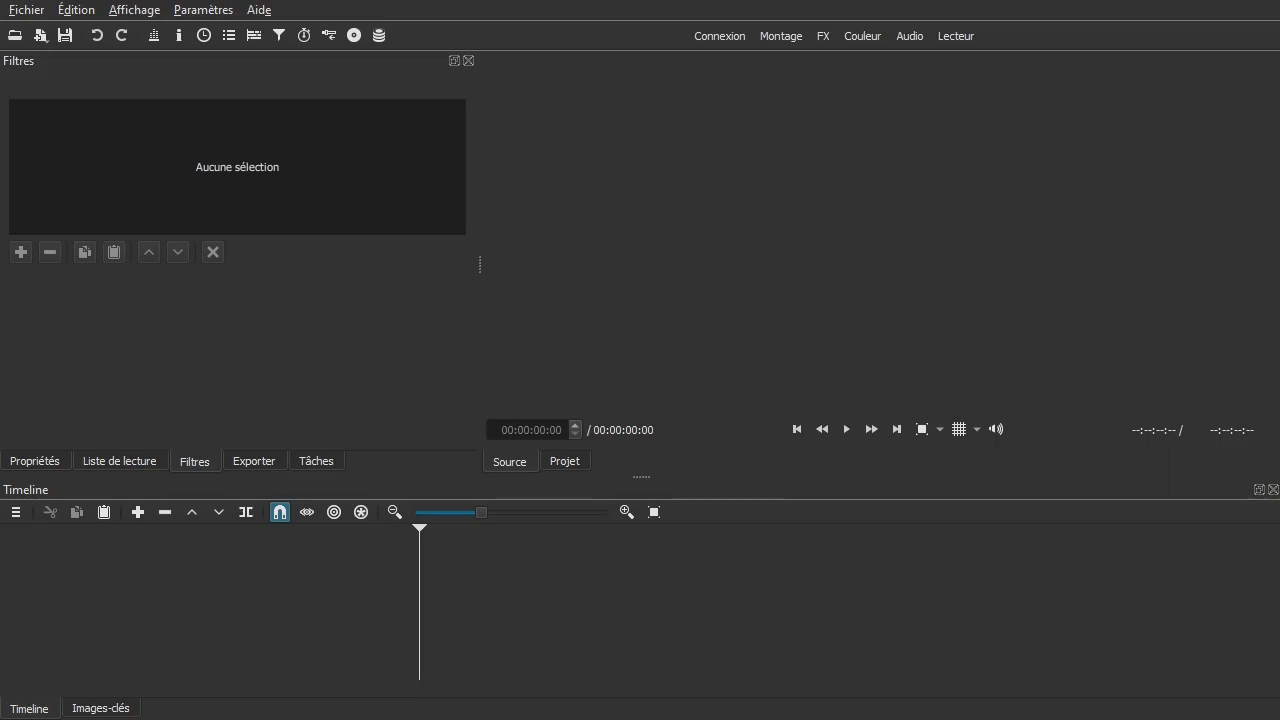
# Add the Beautiful Lotus Field in Bloom video from the tuto1000 folder to the Shotcut playlist.
pyautogui.click(110, 462)
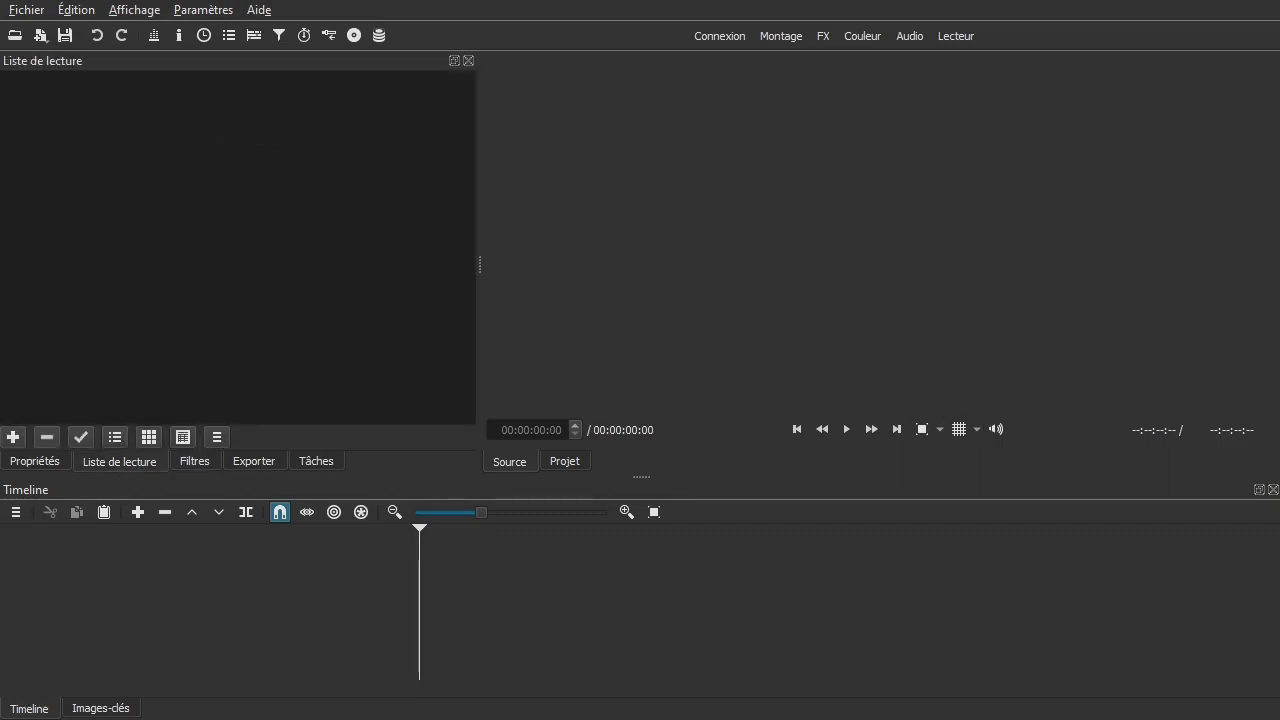
pyautogui.moveTo(1279, 190); pyautogui.dragTo(1195, 124)
pyautogui.click(972, 280)
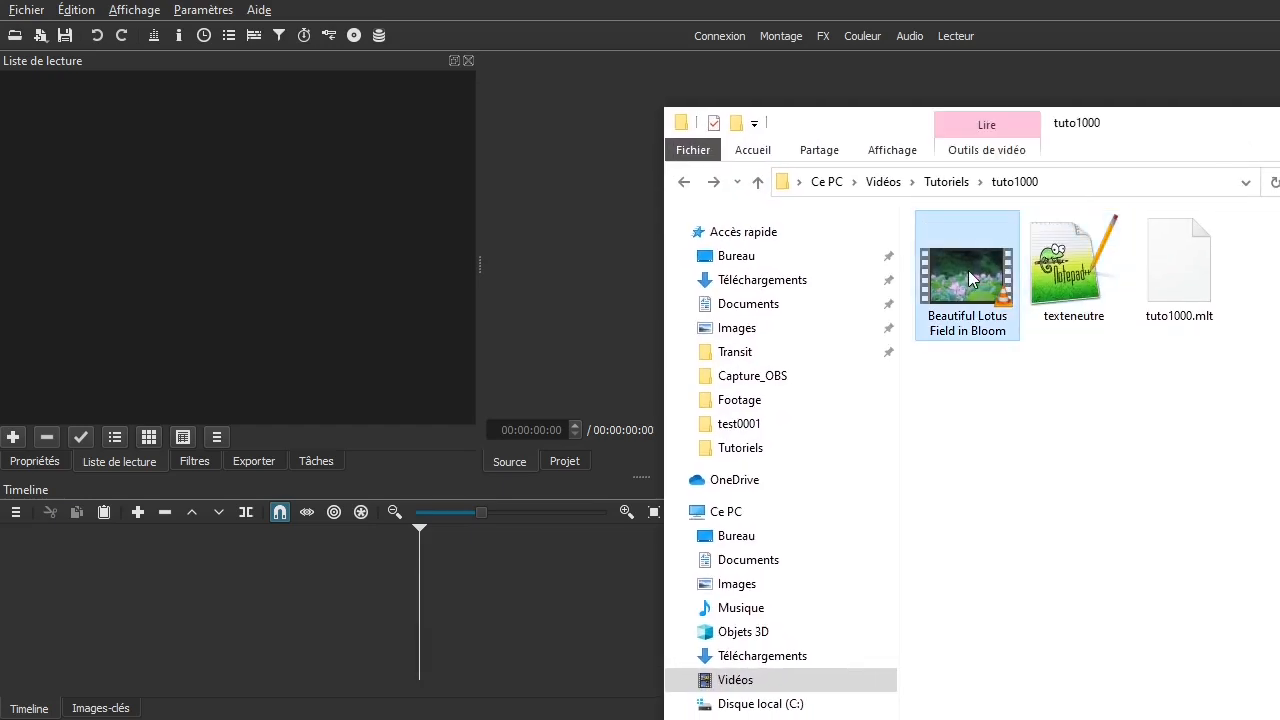
pyautogui.moveTo(955, 303); pyautogui.dragTo(206, 266)
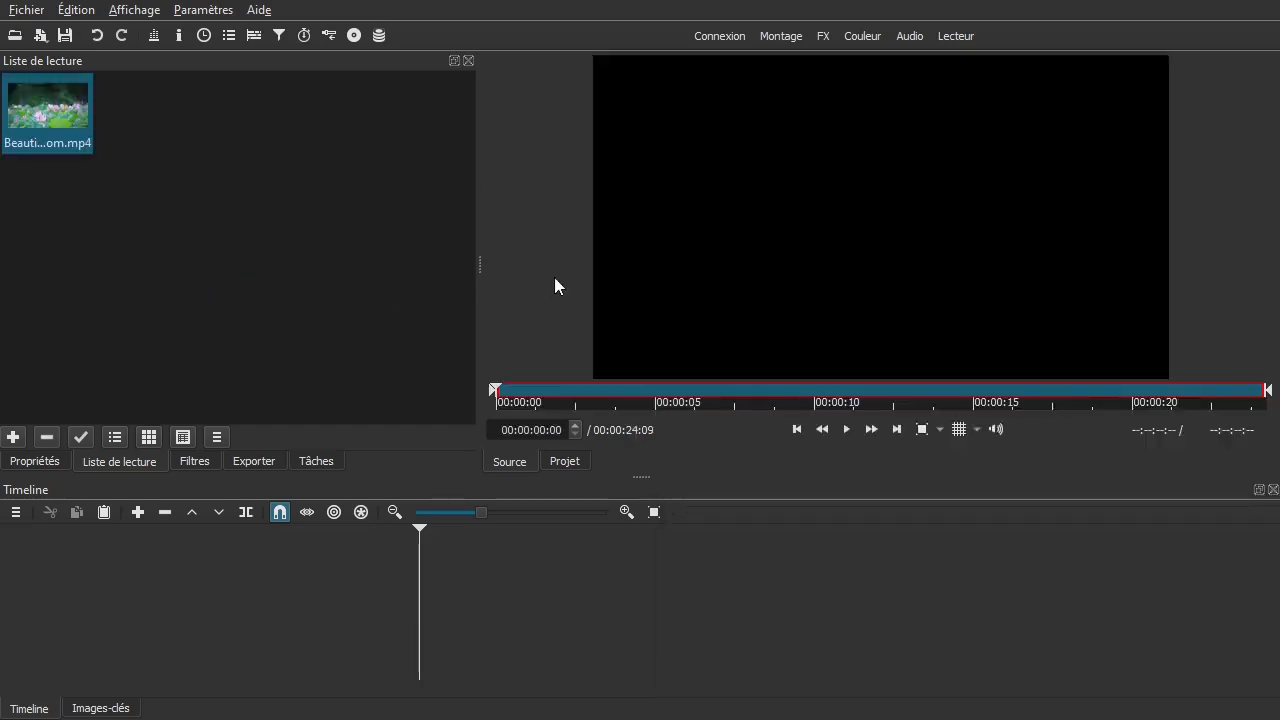
pyautogui.moveTo(1176, 145); pyautogui.dragTo(1279, 145)
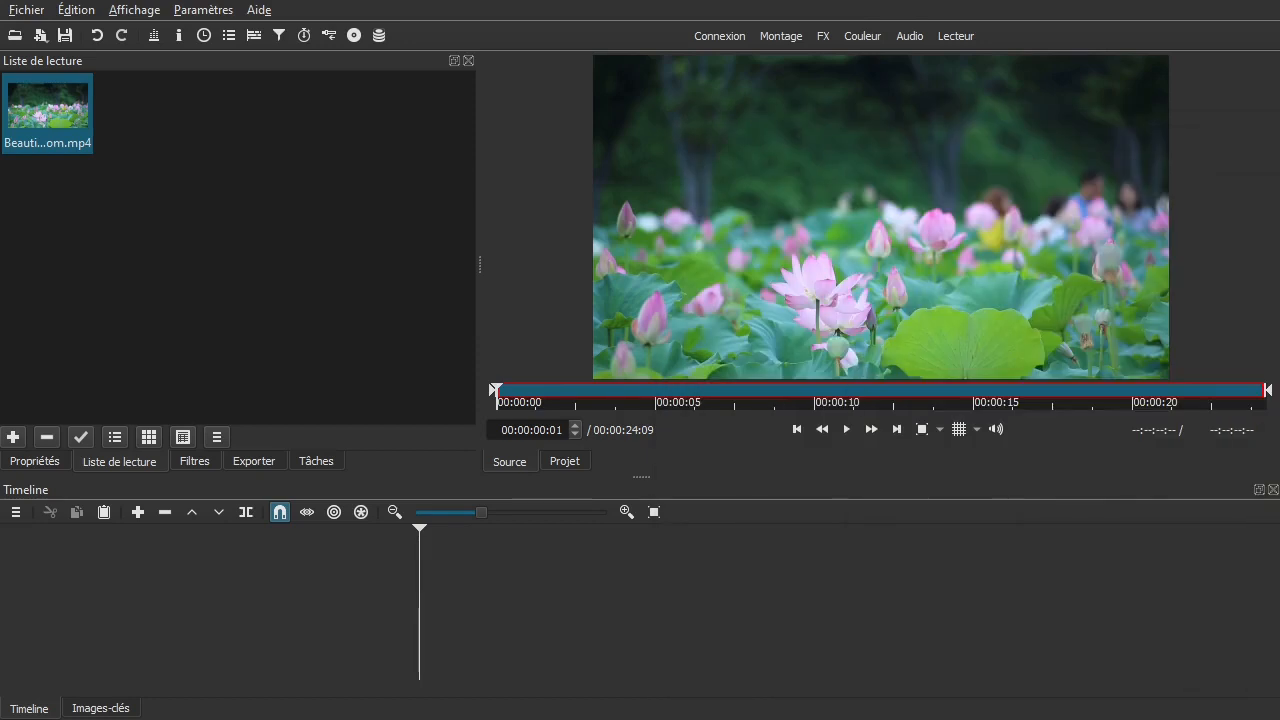
# Place the lotus video at the start of the timeline and add a second video track above it.
pyautogui.moveTo(41, 118); pyautogui.dragTo(193, 586)
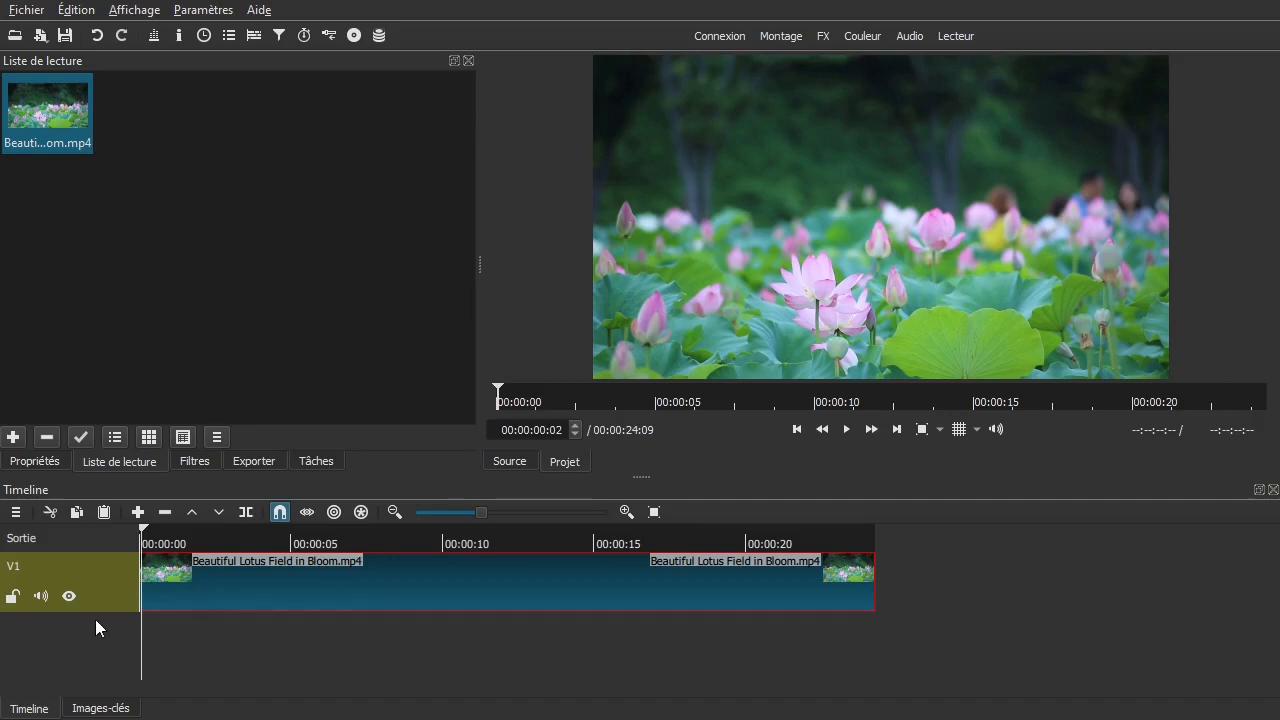
pyautogui.click(16, 512)
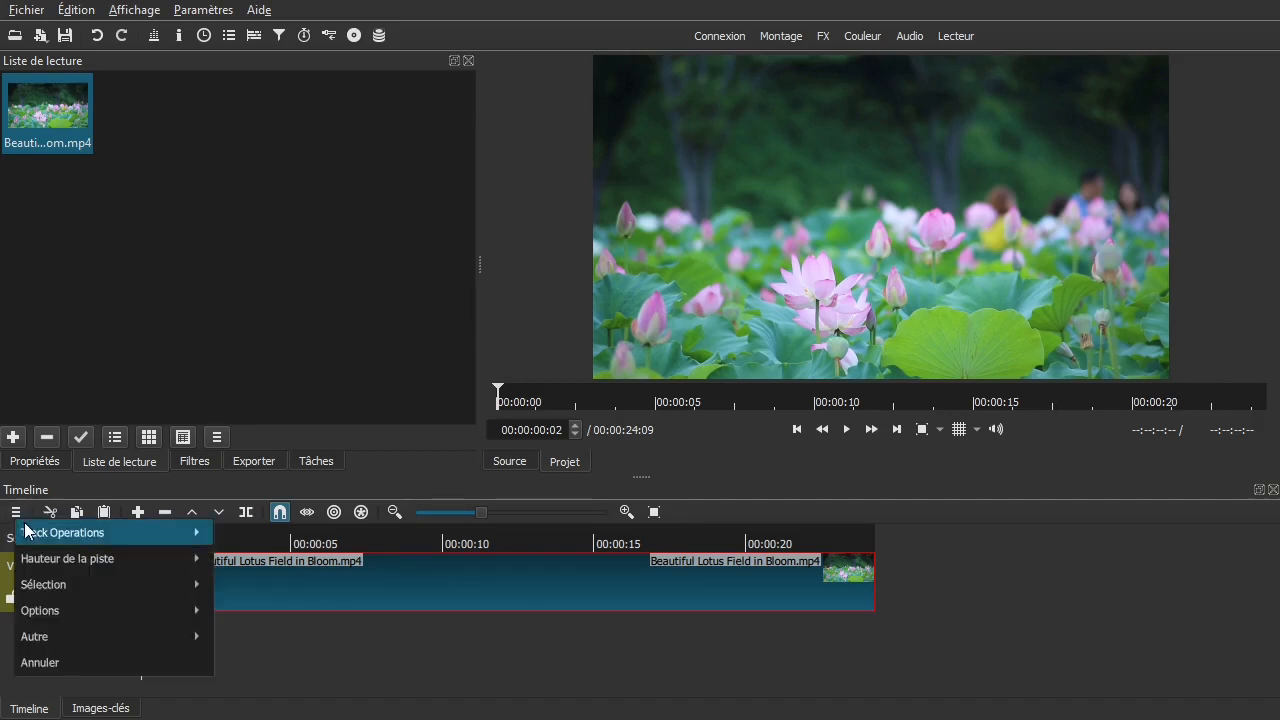
pyautogui.moveTo(40, 538)
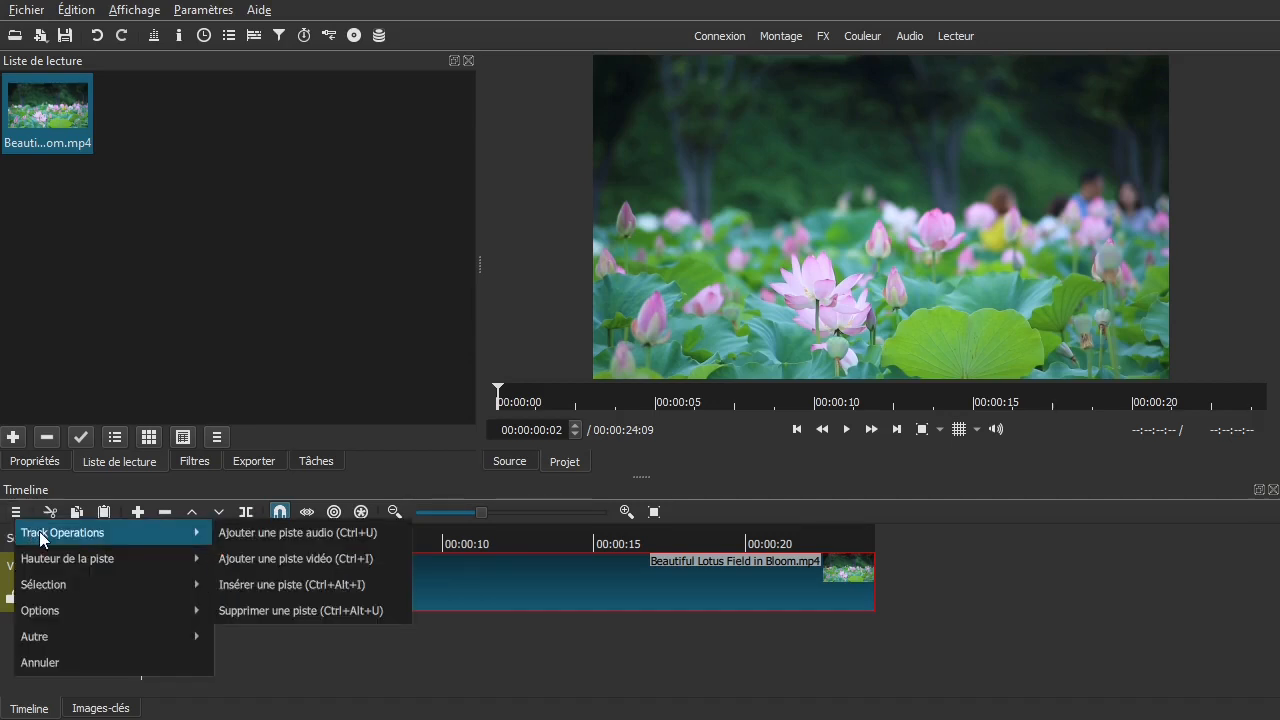
pyautogui.click(278, 557)
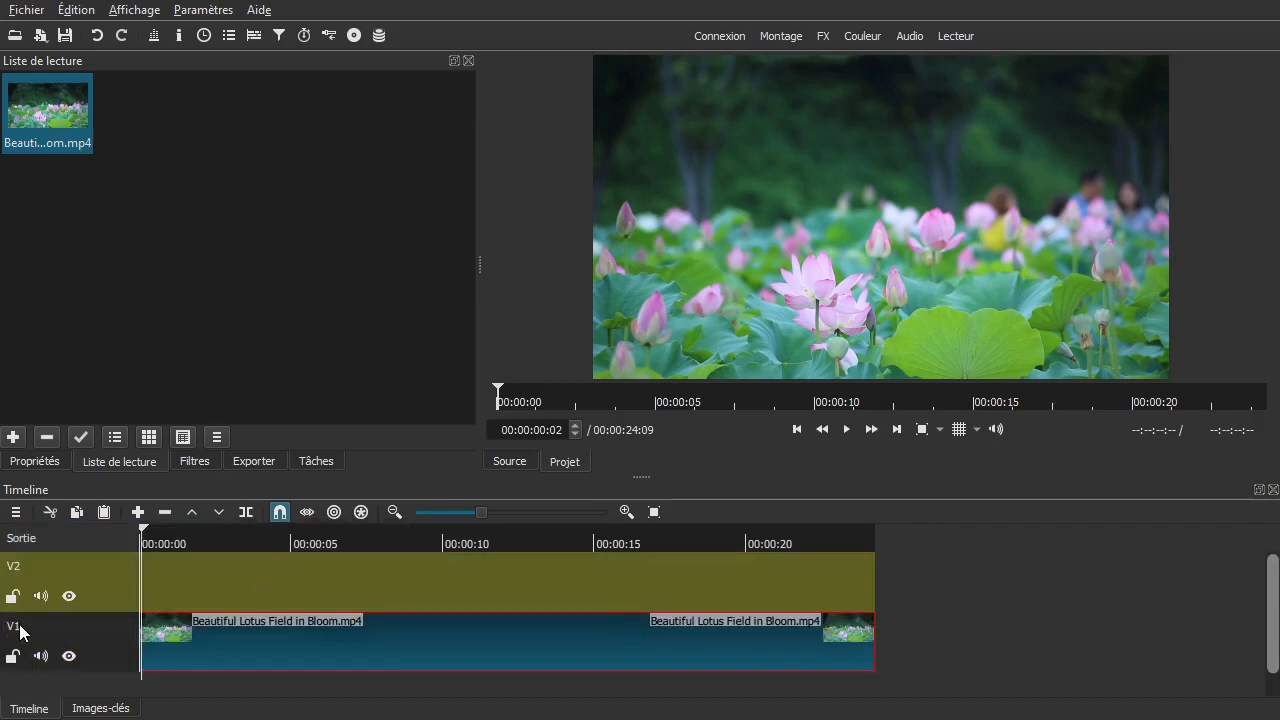
# Rename track V1 as Video and track V2 as Texte.
pyautogui.doubleClick(18, 629)
pyautogui.write('Video')
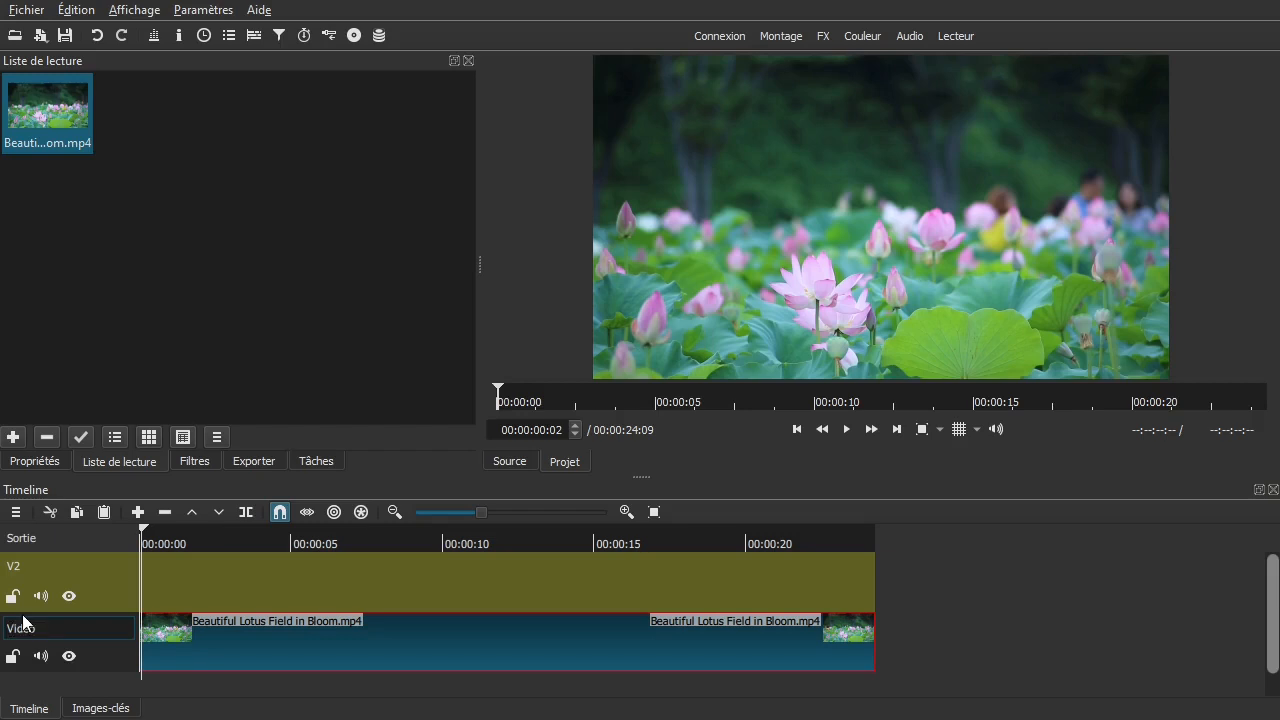
pyautogui.click(86, 624)
pyautogui.doubleClick(20, 568)
pyautogui.write('Texte')
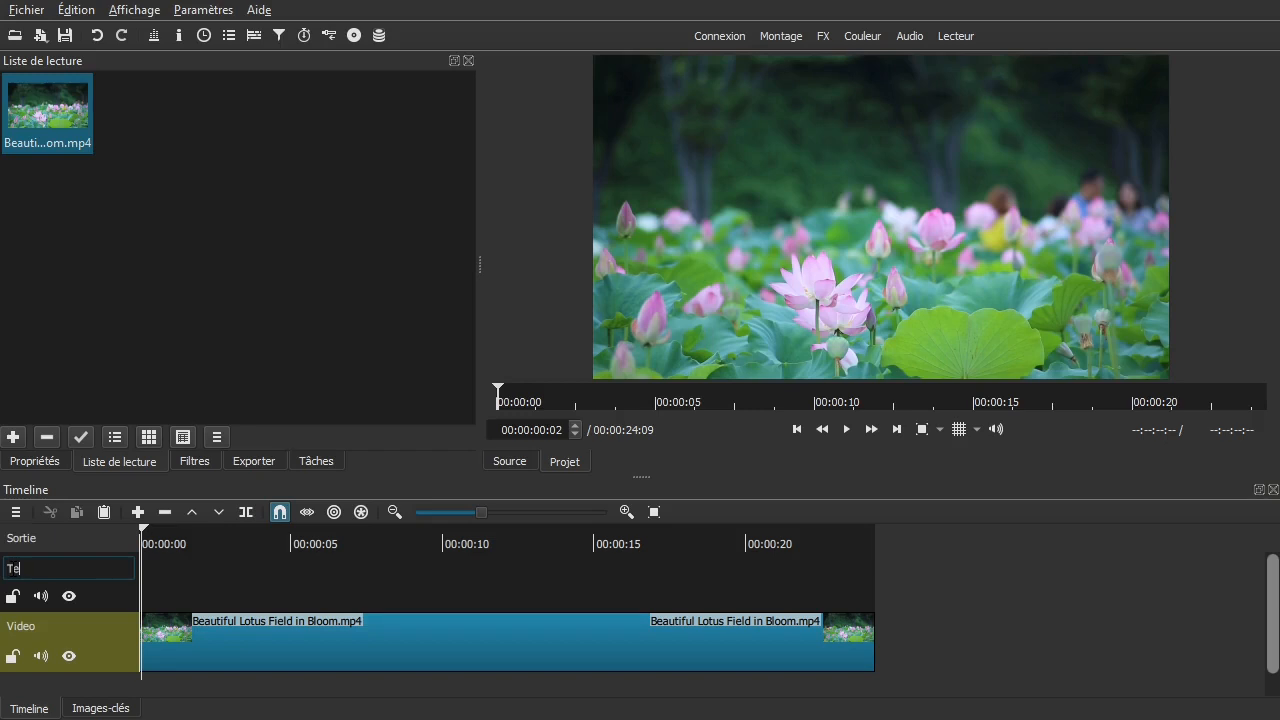
pyautogui.click(97, 600)
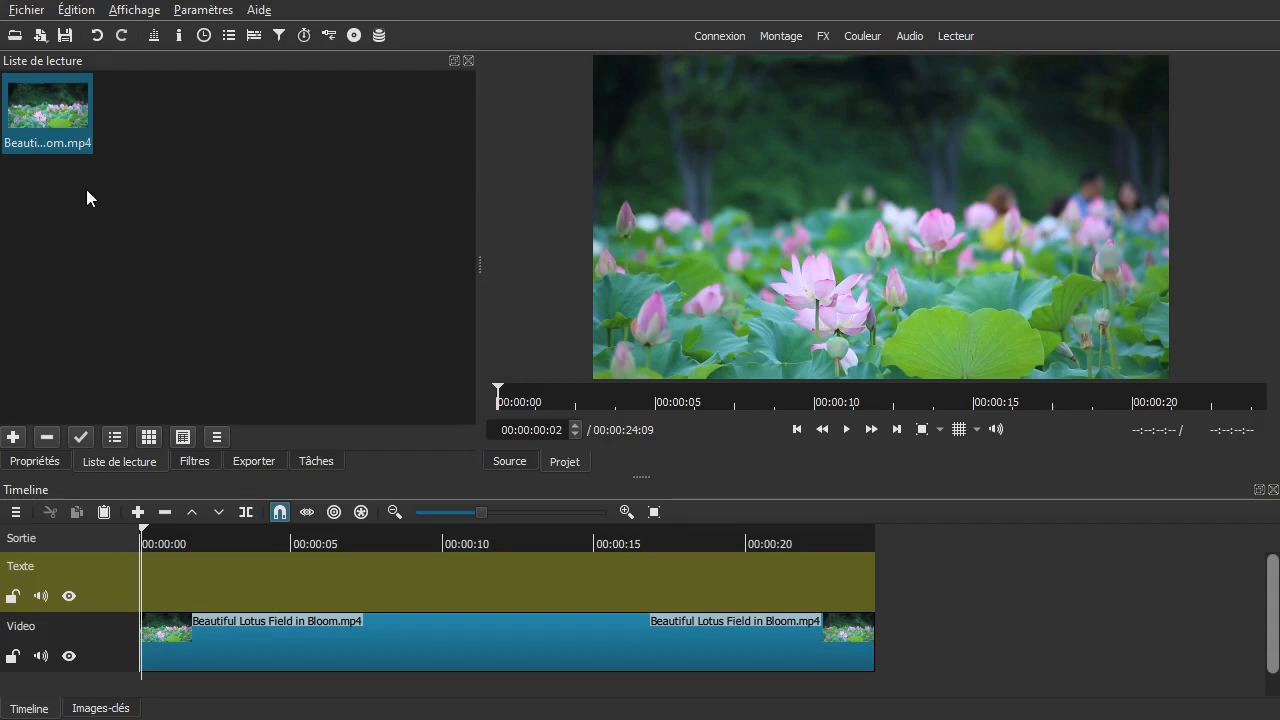
# Create a transparent color clip and add it to the playlist.
pyautogui.click(40, 36)
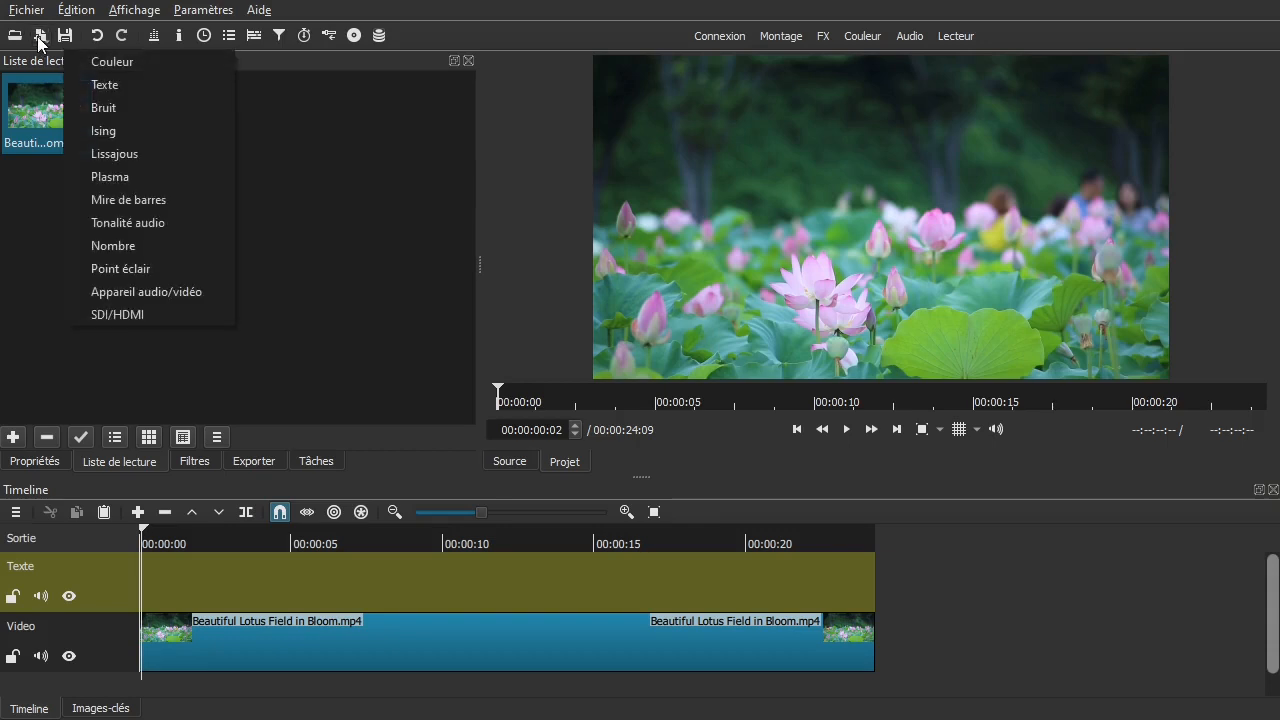
pyautogui.click(100, 59)
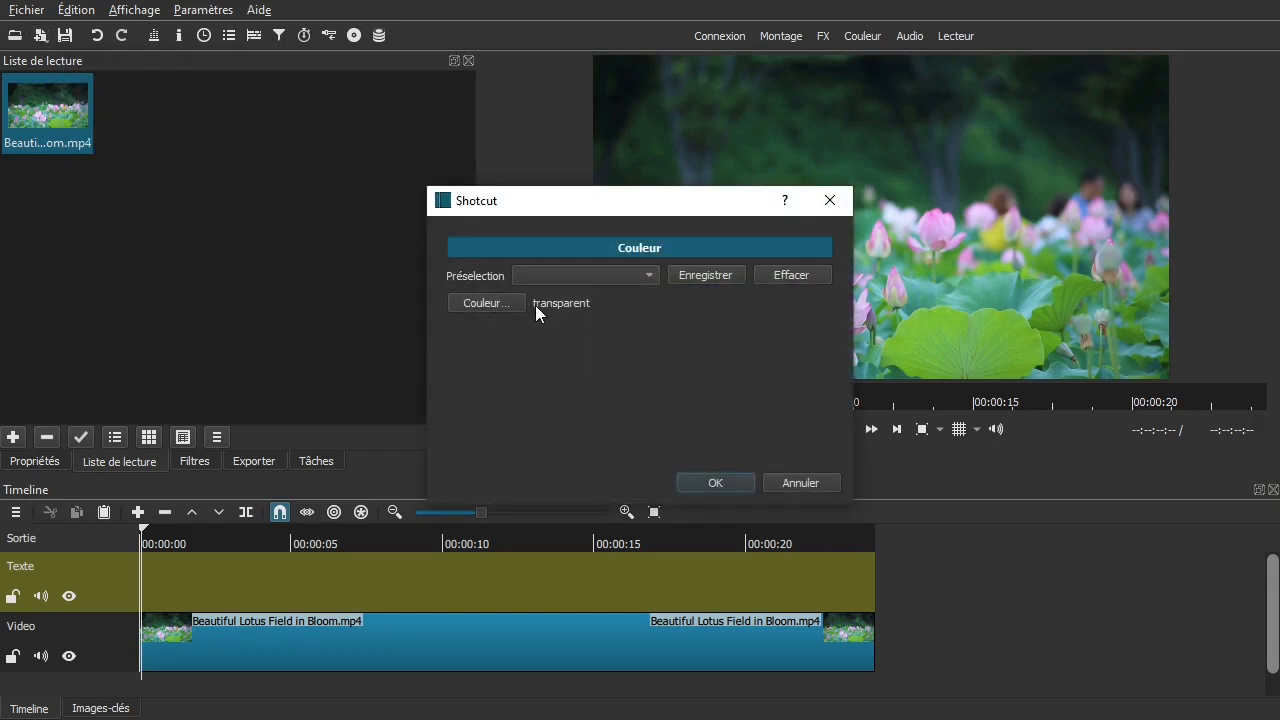
pyautogui.click(715, 482)
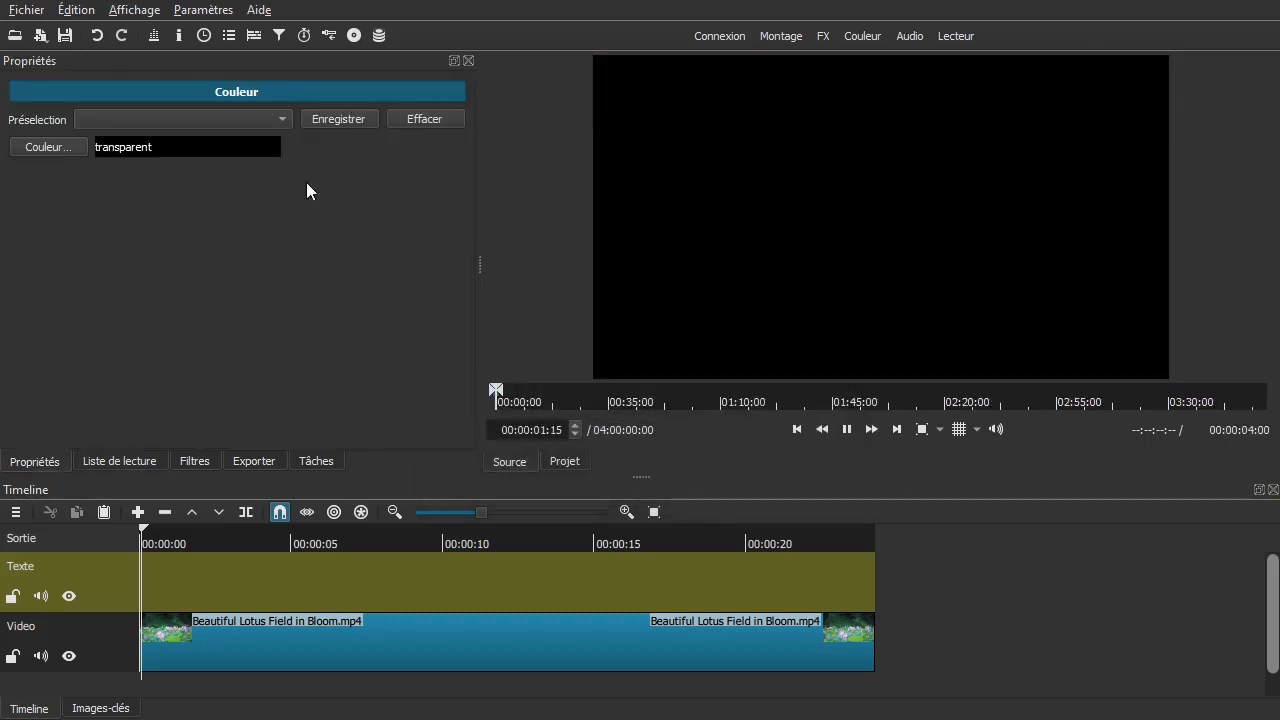
pyautogui.click(140, 461)
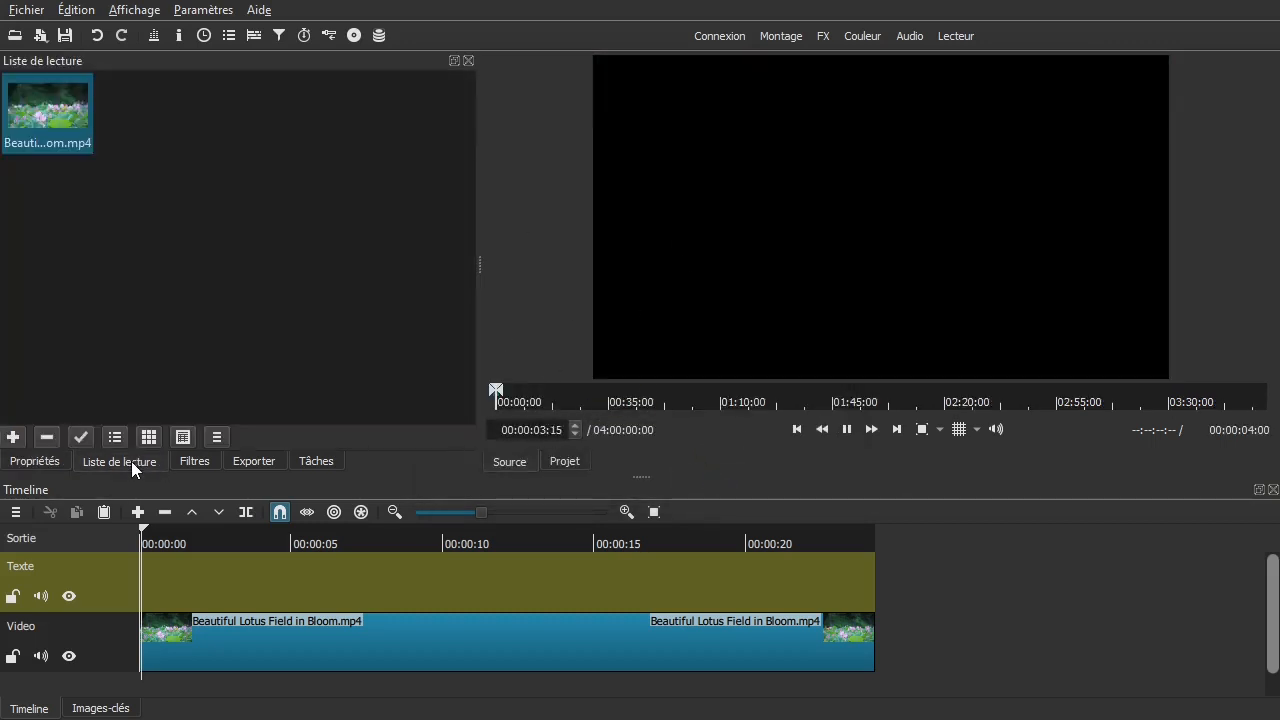
pyautogui.click(12, 437)
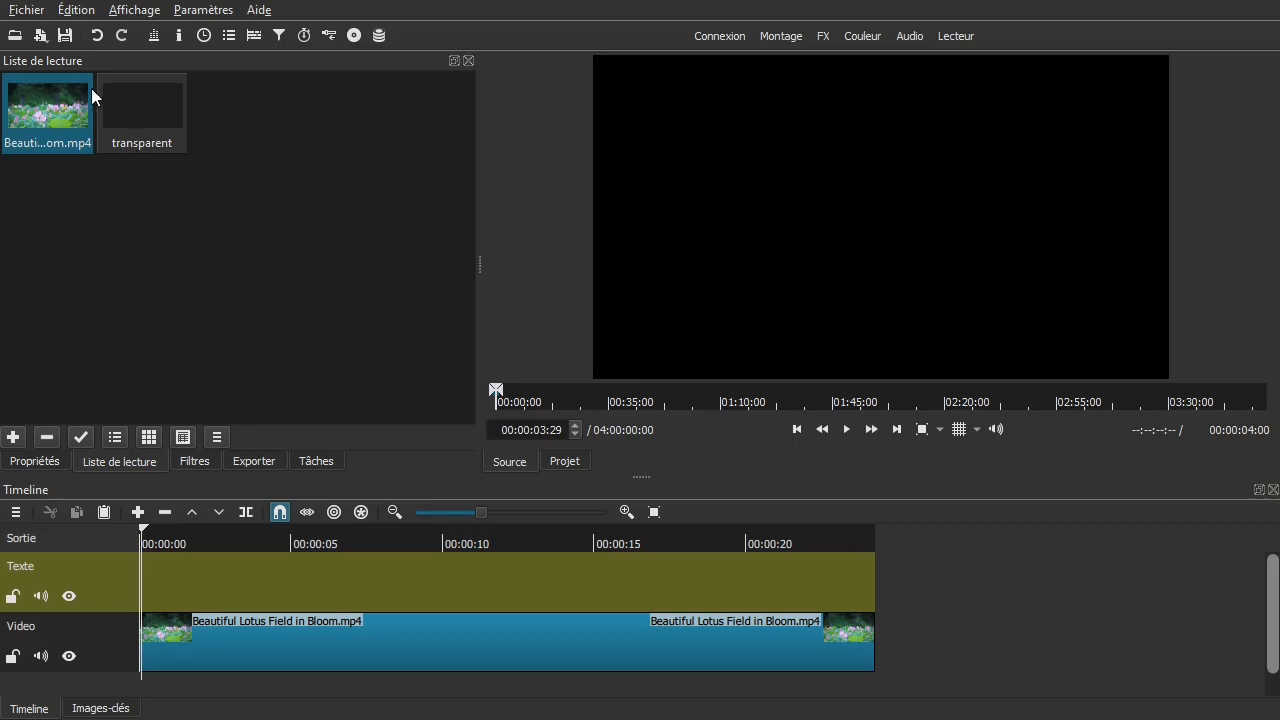
# Save the project.
pyautogui.click(14, 12)
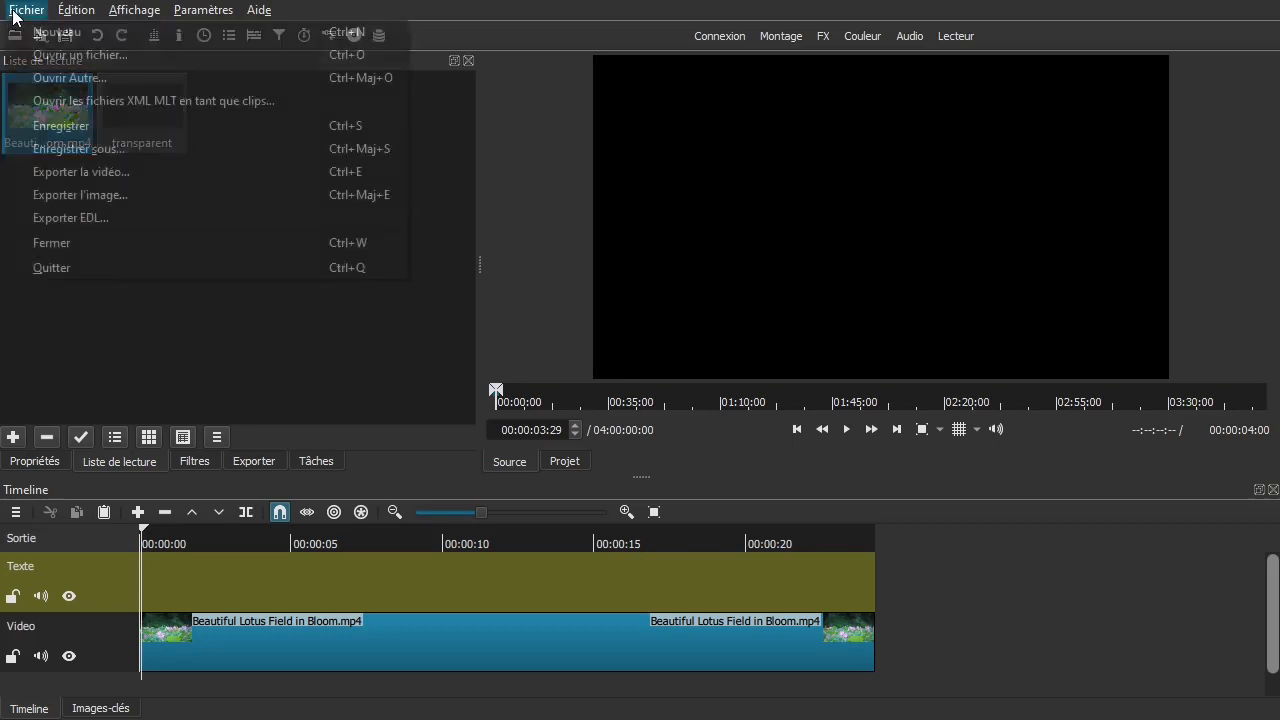
pyautogui.click(37, 122)
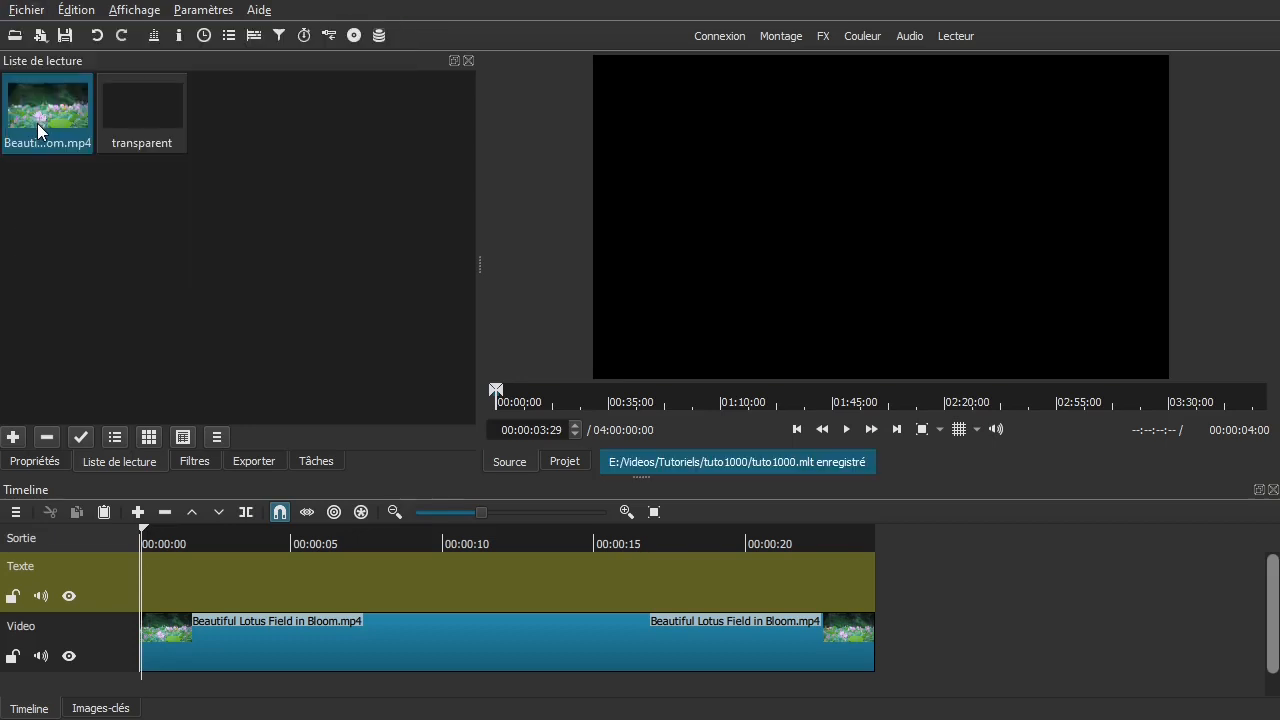
# Place the transparent clip on the Texte track, starting at about 13 seconds.
pyautogui.click(150, 115)
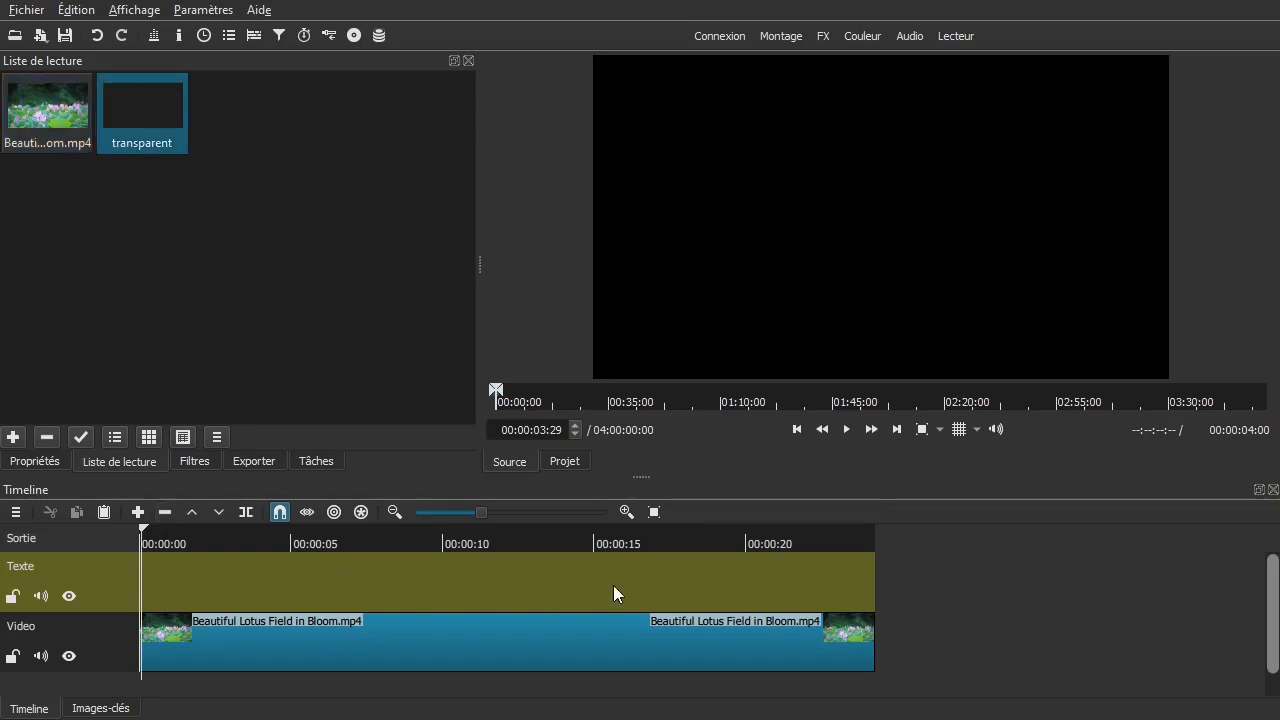
pyautogui.moveTo(142, 108); pyautogui.dragTo(272, 558)
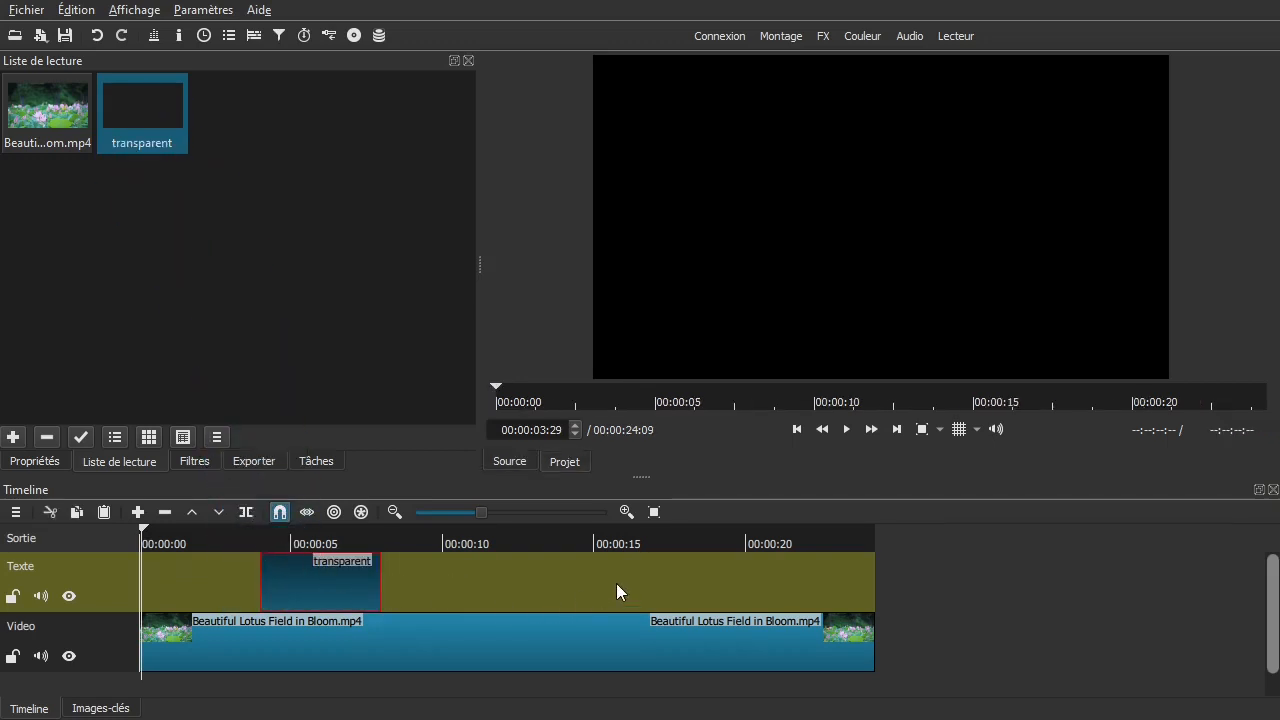
pyautogui.moveTo(329, 571); pyautogui.dragTo(614, 580)
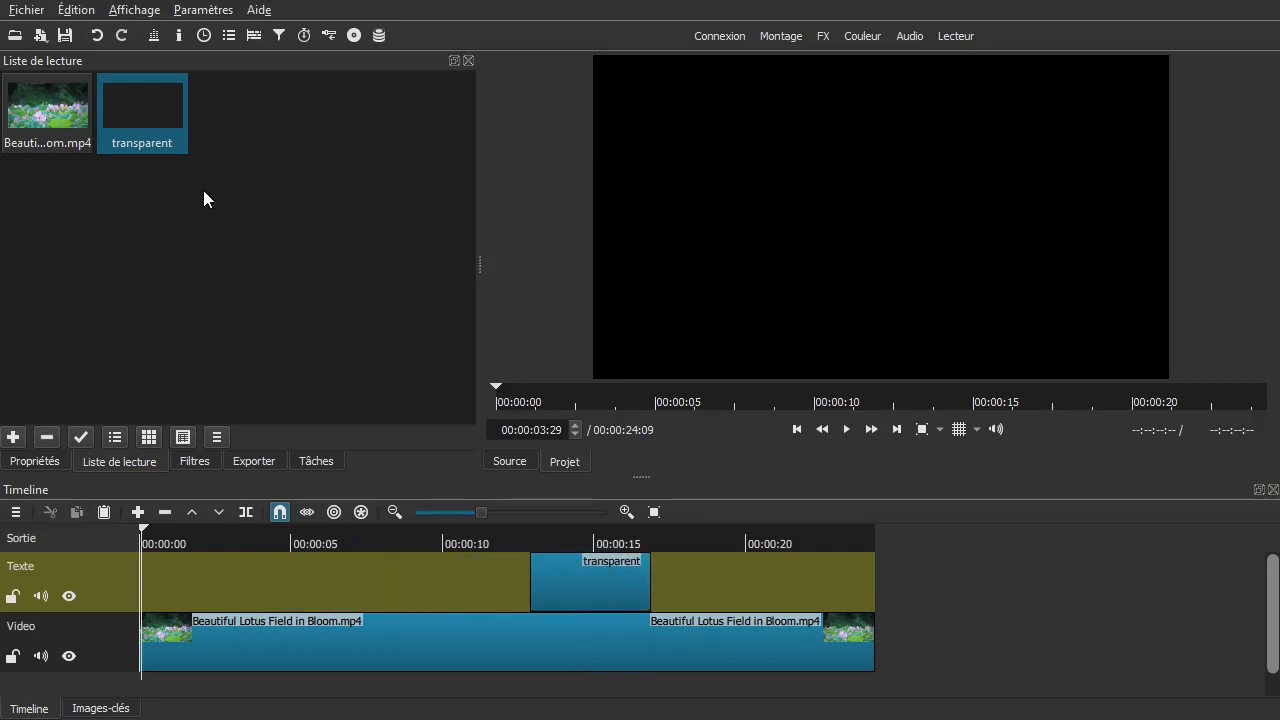
# Append a second copy of the lotus video to the Video track and delete the gap between the two clips.
pyautogui.moveTo(63, 124); pyautogui.dragTo(911, 629)
pyautogui.rightClick(895, 629)
pyautogui.moveTo(905, 629)
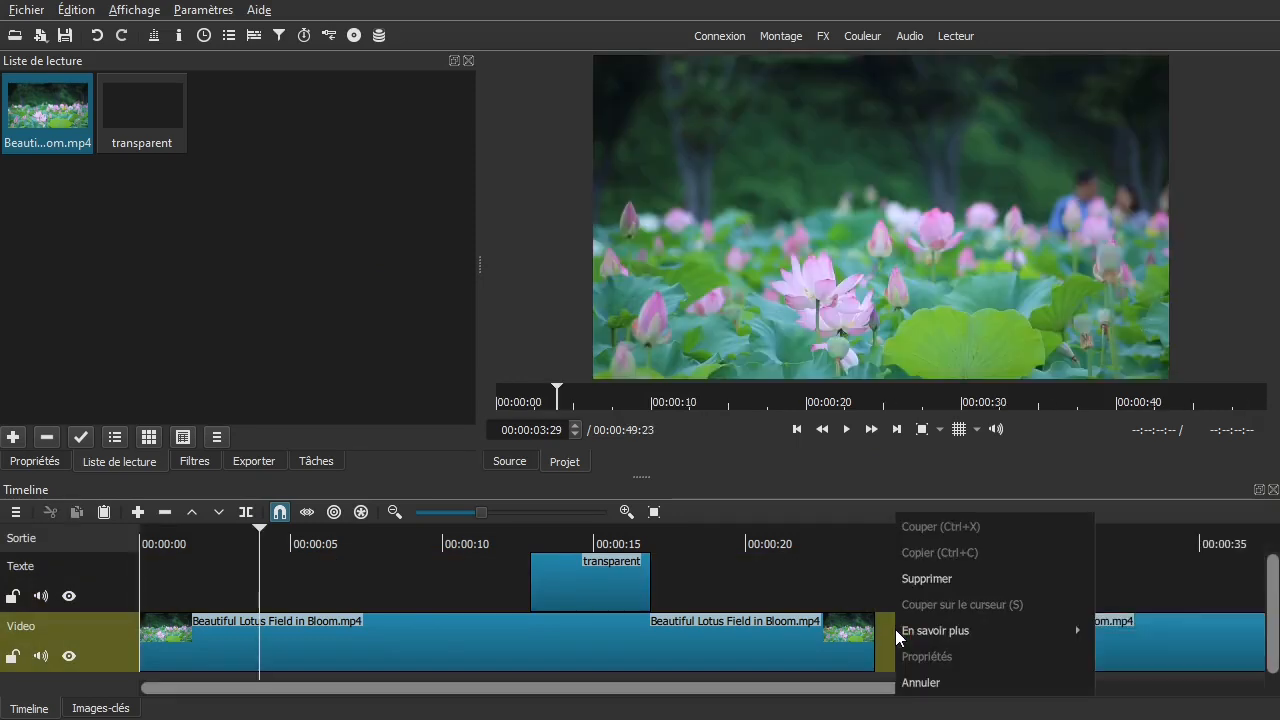
pyautogui.click(942, 580)
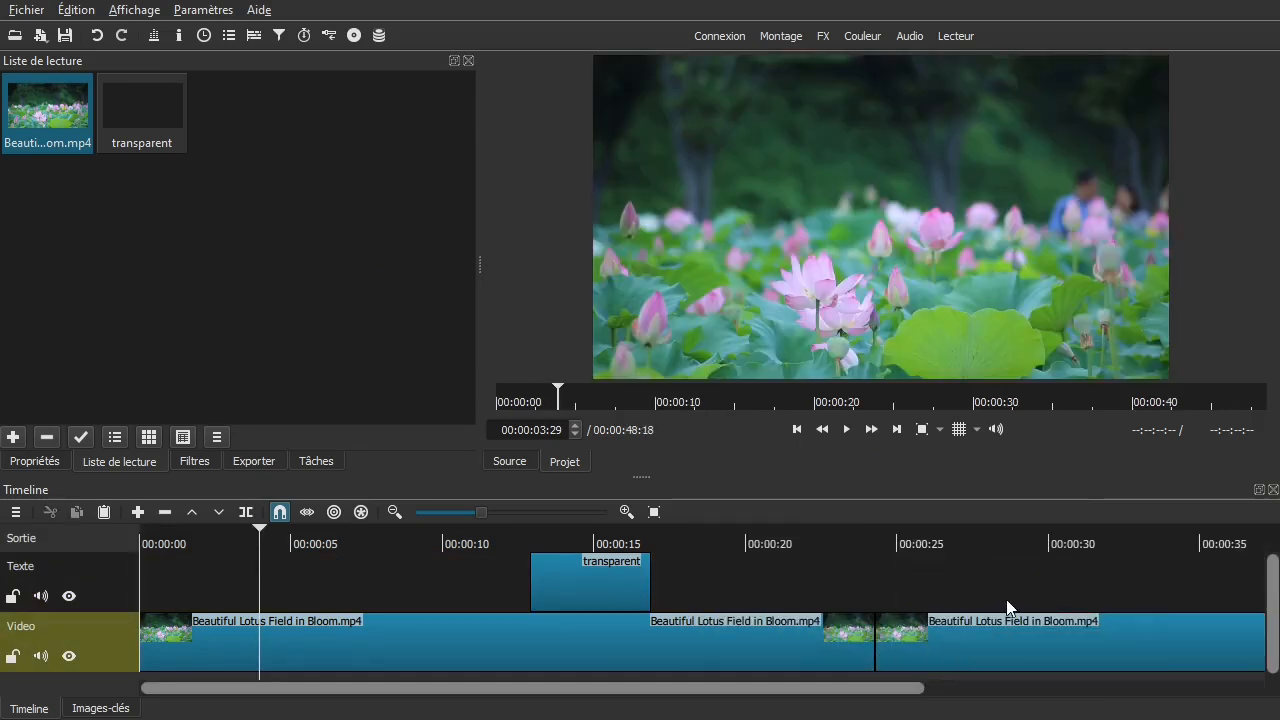
pyautogui.click(654, 512)
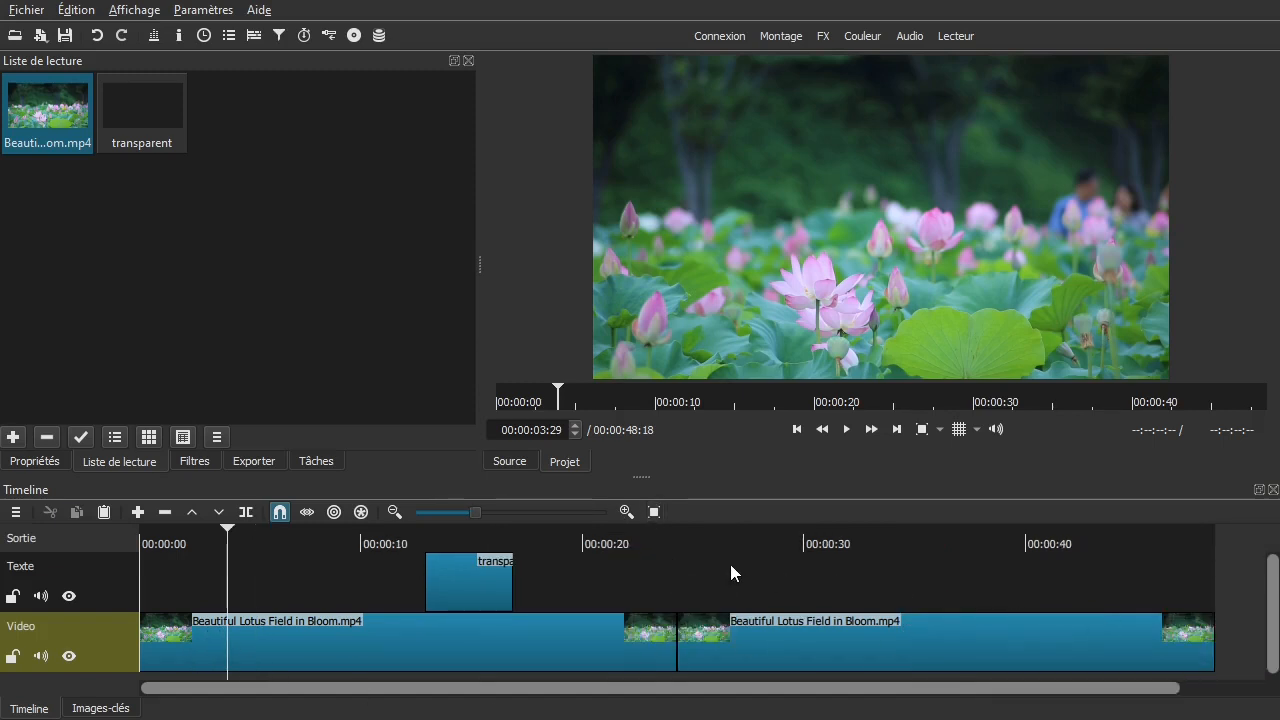
# Extend the transparent clip on the Texte track so it spans from about 7 seconds to the end of the second lotus video.
pyautogui.moveTo(472, 588); pyautogui.dragTo(1224, 585)
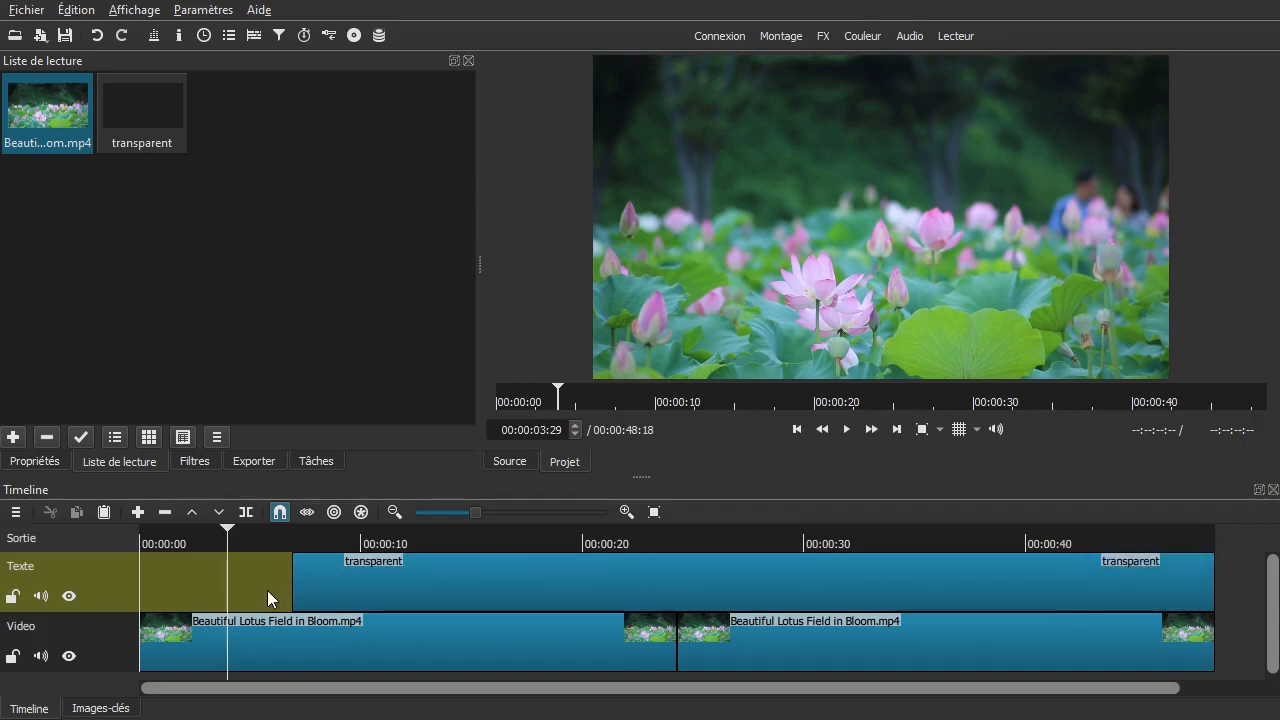
pyautogui.moveTo(257, 585)
pyautogui.mouseDown()
pyautogui.moveTo(287, 584)
pyautogui.moveTo(213, 582)
pyautogui.moveTo(1198, 584)
pyautogui.moveTo(243, 569)
pyautogui.mouseUp()
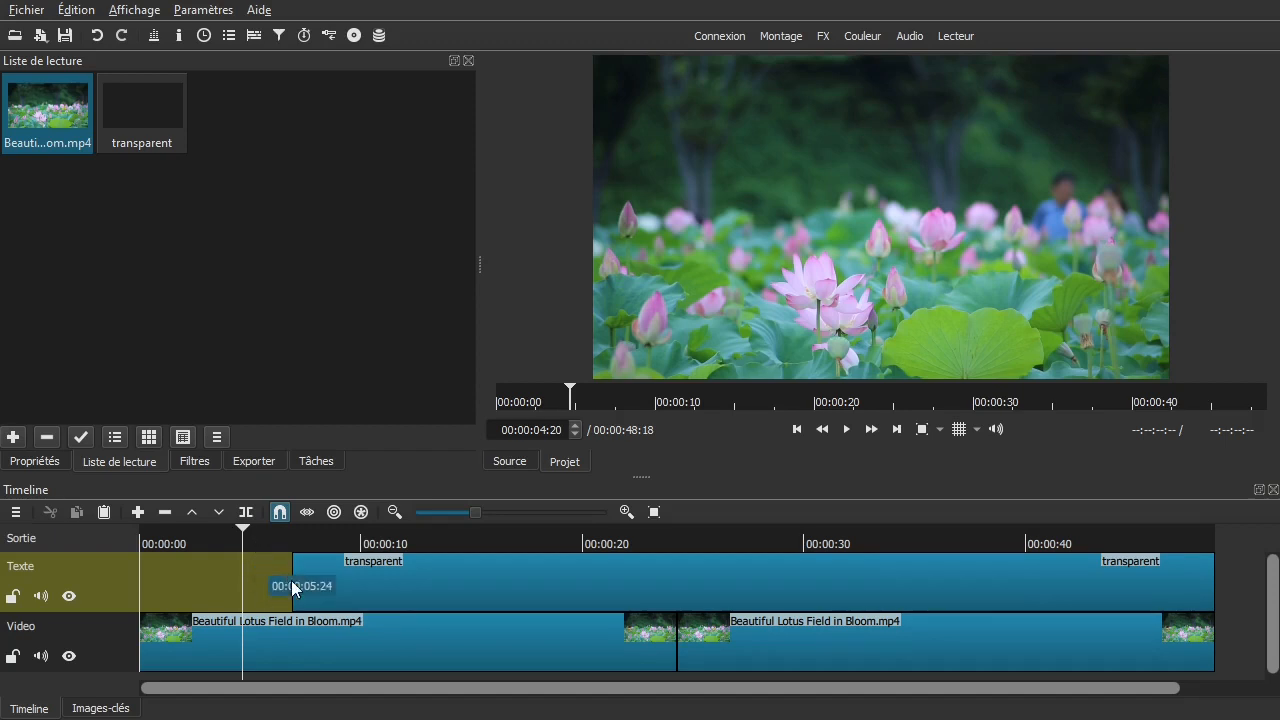
# Apply the Texte: Riche filter to the transparent clip and move the playhead over the clip, to 00:00:07:16.
pyautogui.click(340, 578)
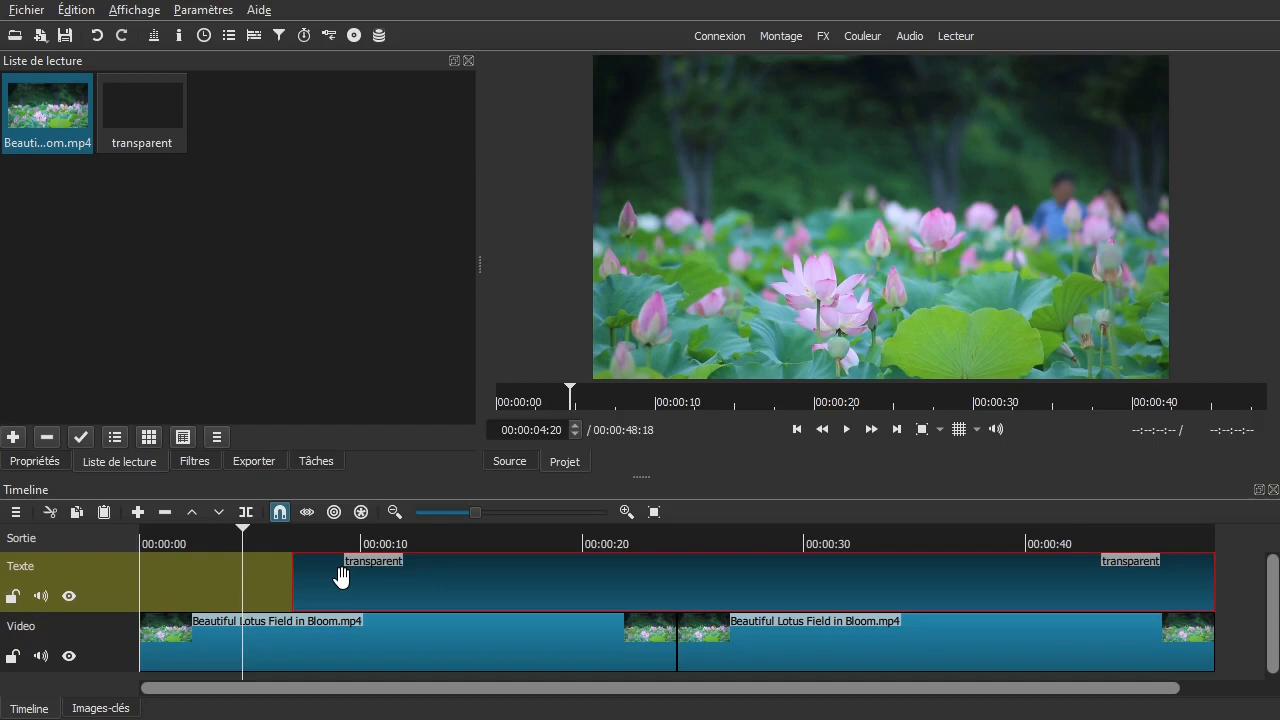
pyautogui.click(194, 462)
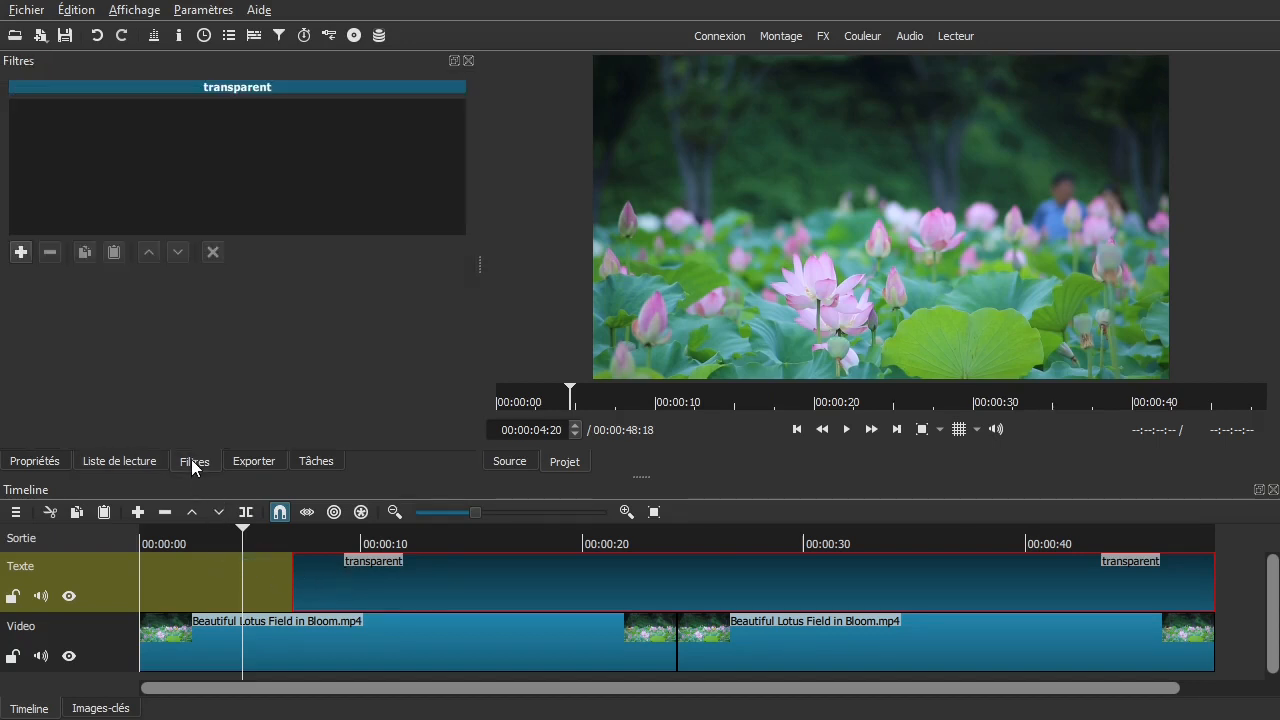
pyautogui.click(21, 252)
pyautogui.click(53, 136)
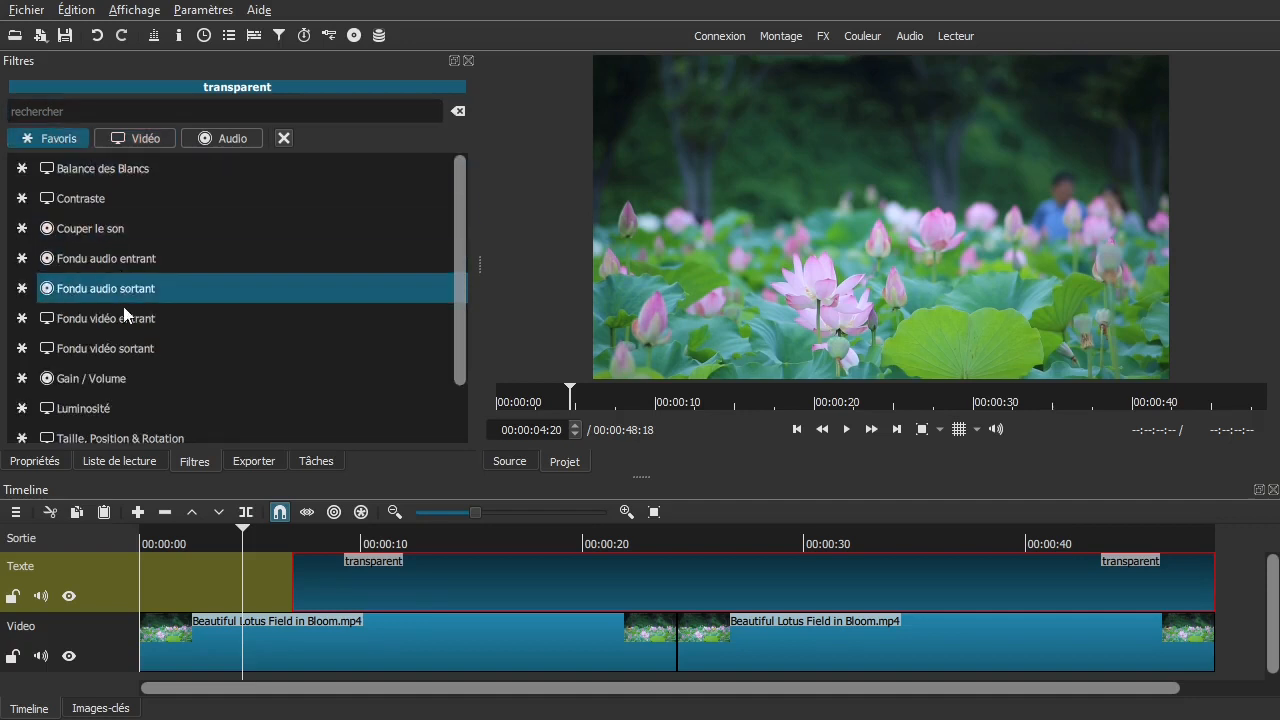
pyautogui.scroll(-2, 125, 314)
pyautogui.click(76, 398)
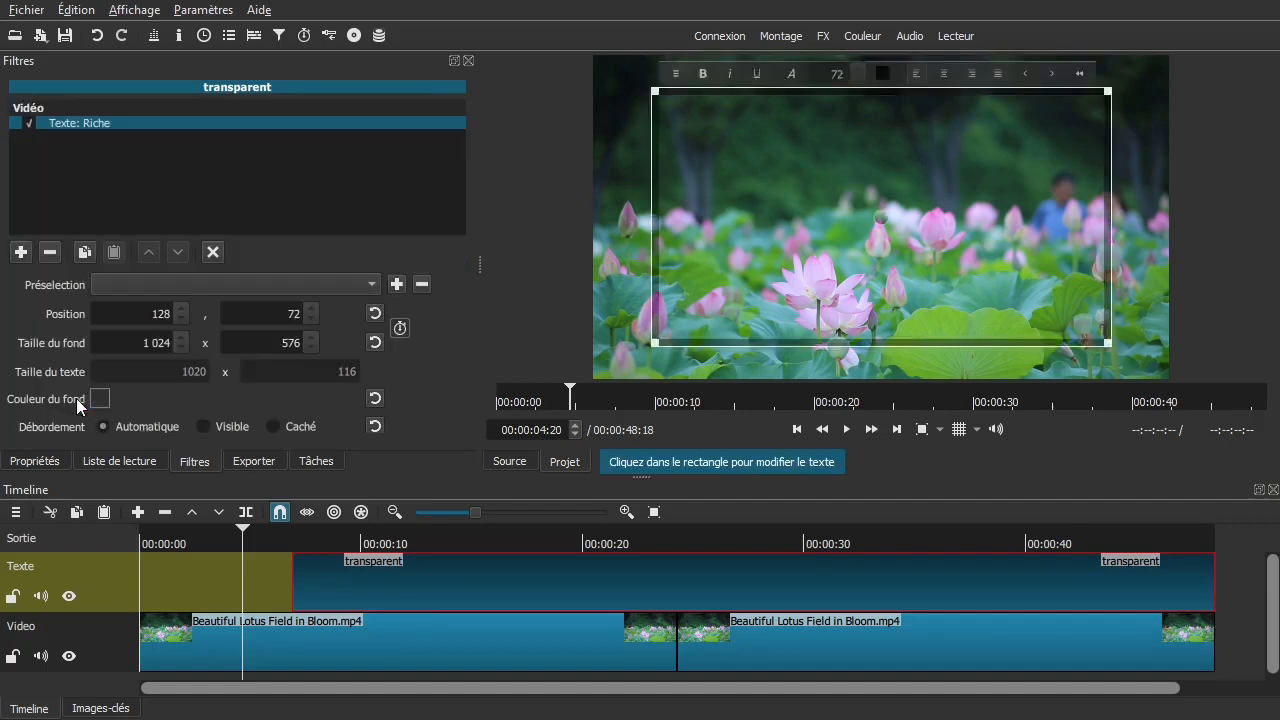
pyautogui.moveTo(212, 584); pyautogui.dragTo(305, 577)
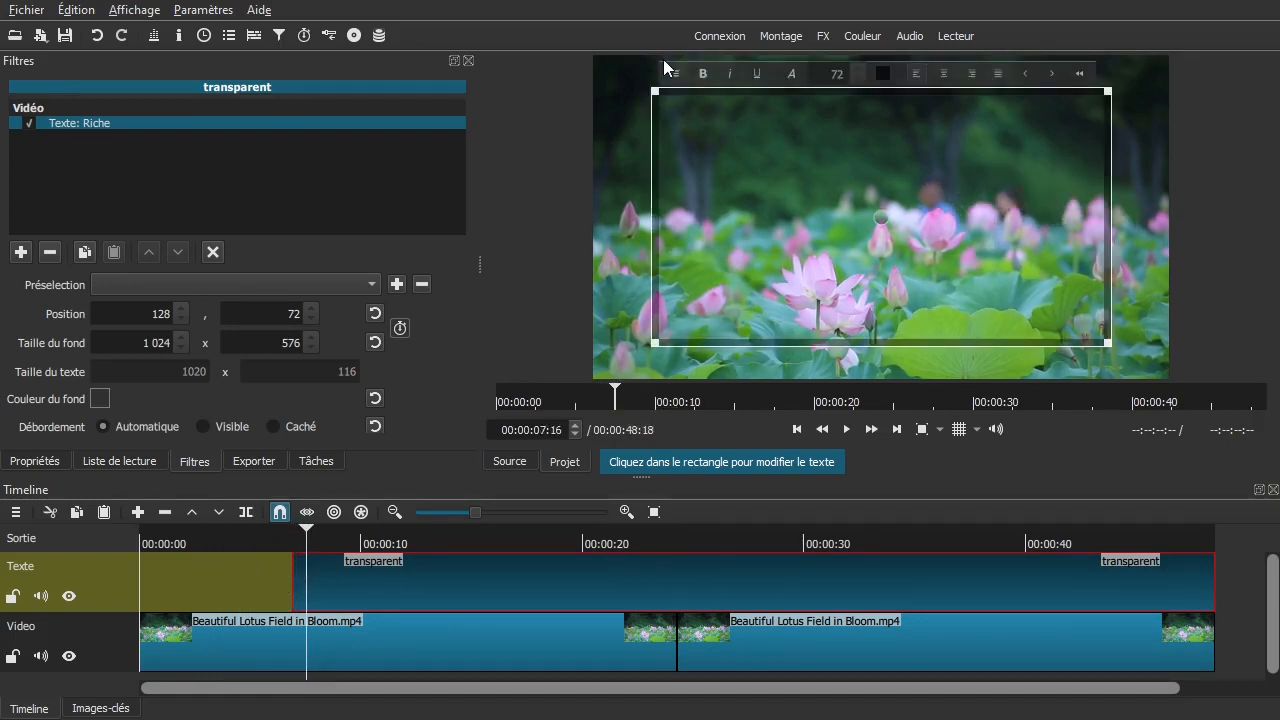
# Load the text file texteneutre from the tuto1000 folder into the rich text box, filtering for Text files (*.txt).
pyautogui.click(829, 161)
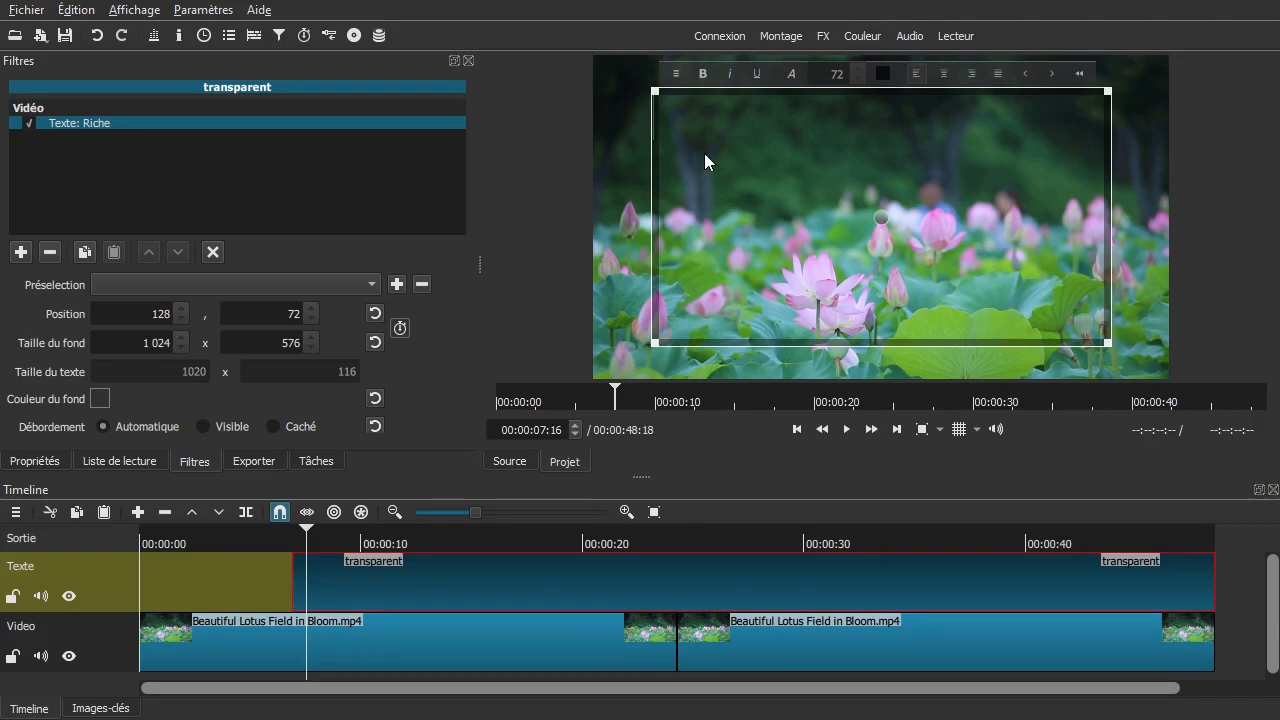
pyautogui.click(676, 74)
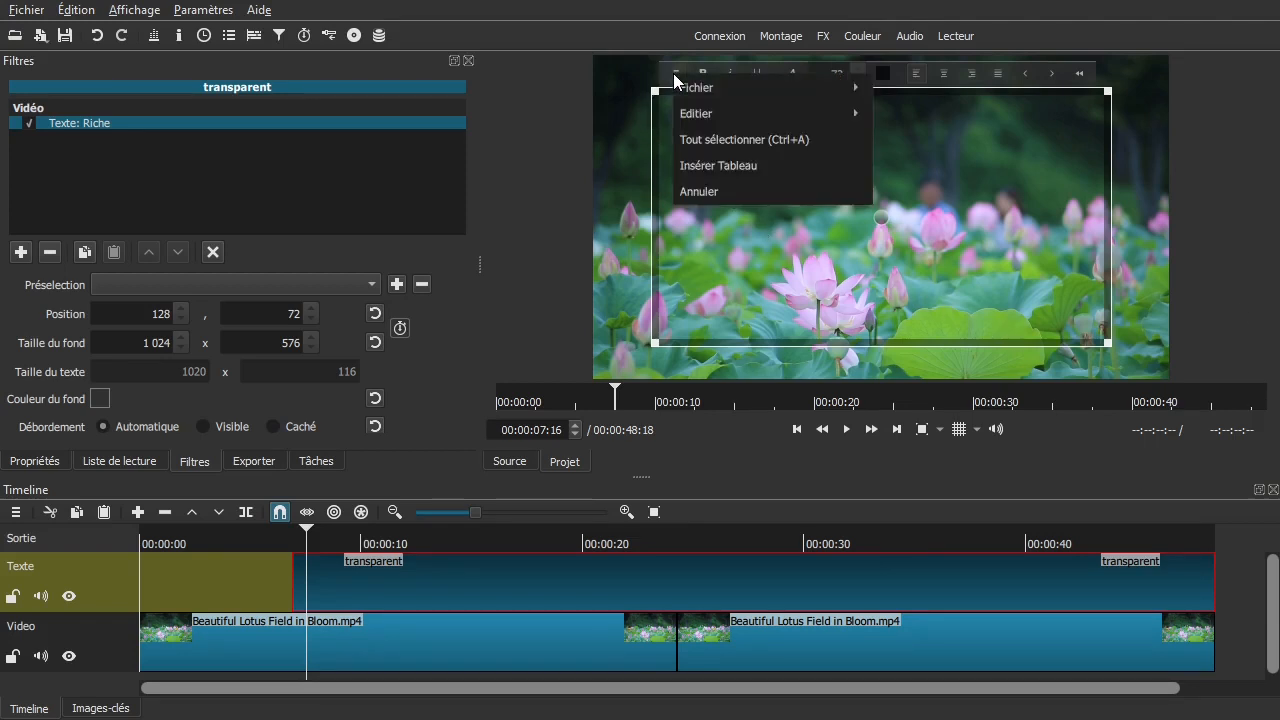
pyautogui.moveTo(705, 90)
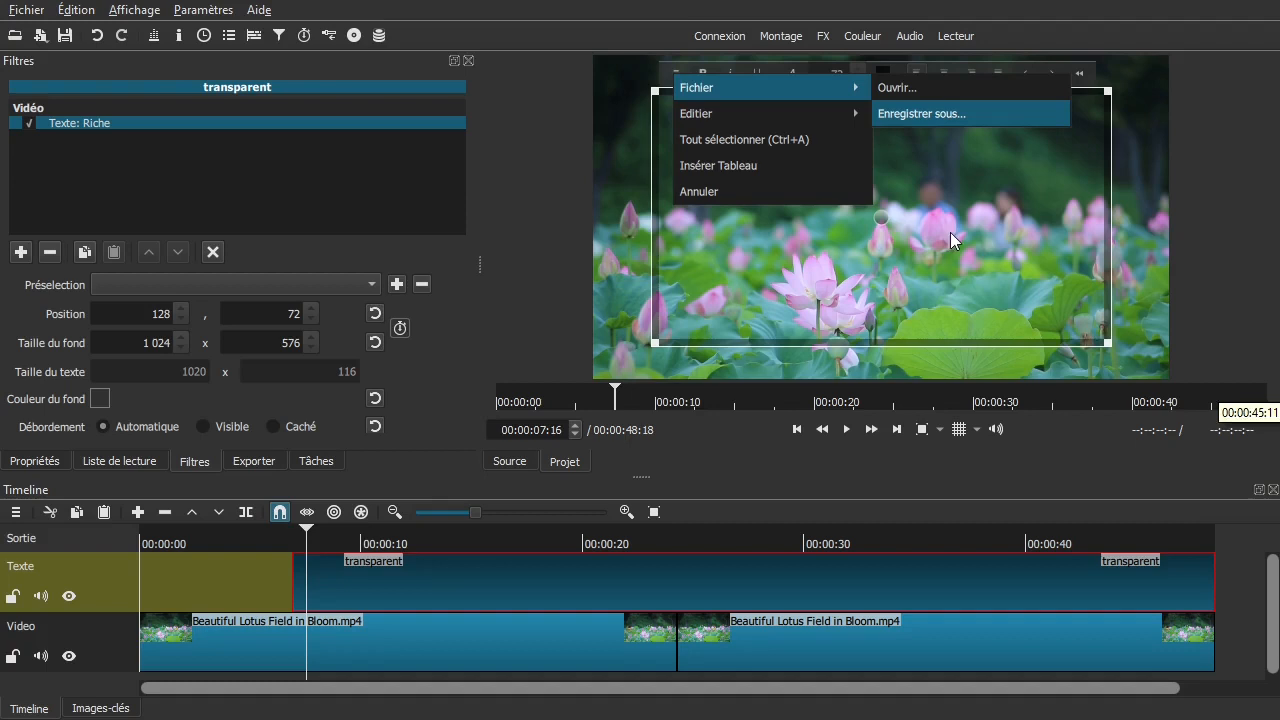
pyautogui.click(905, 88)
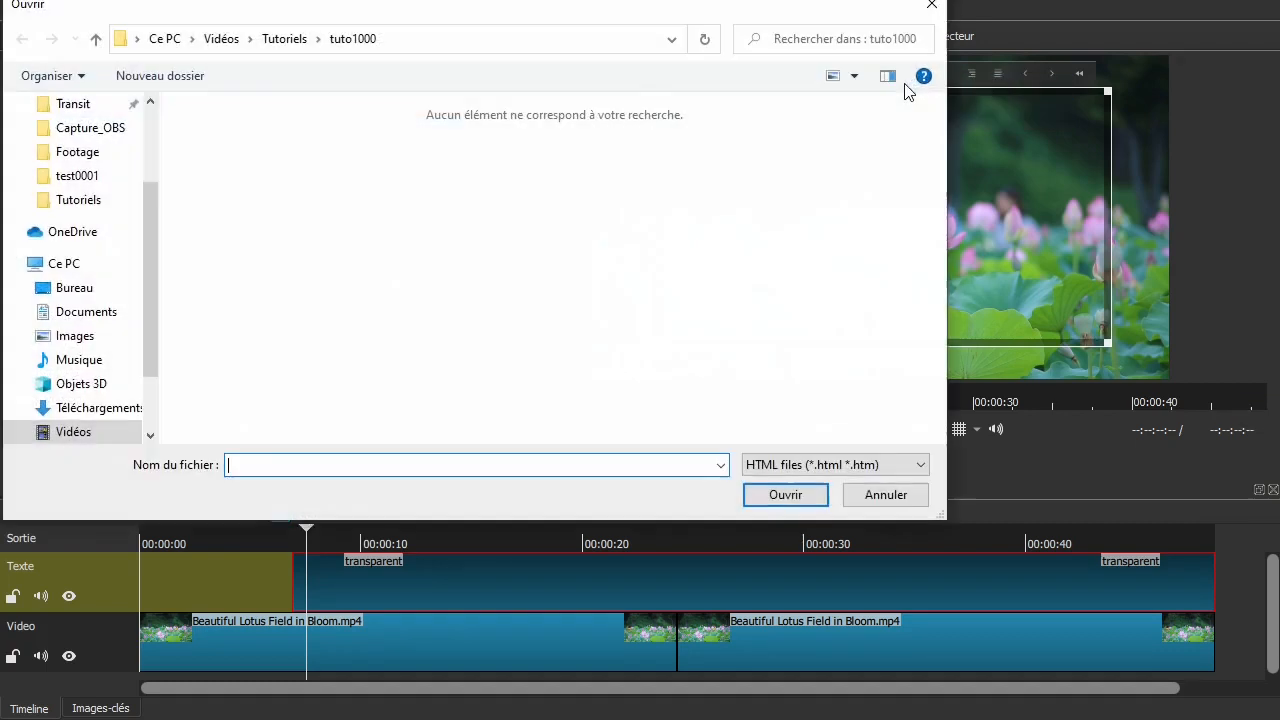
pyautogui.moveTo(543, 20); pyautogui.dragTo(682, 72)
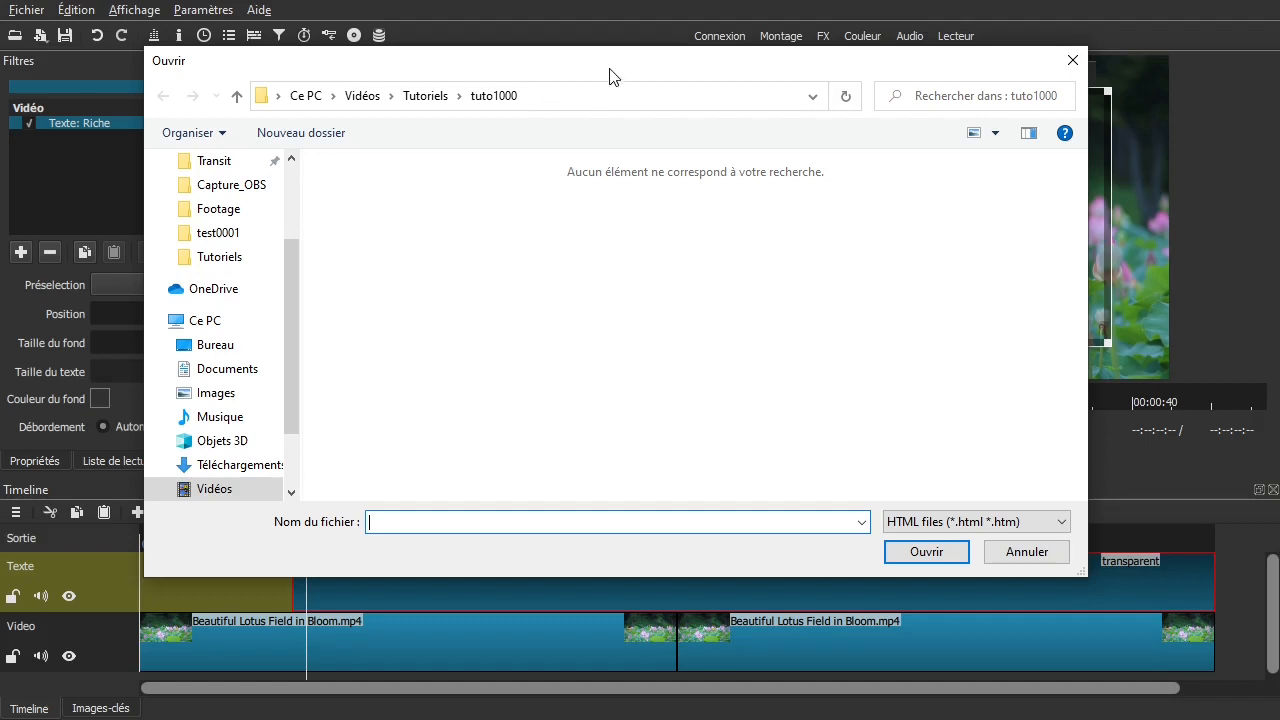
pyautogui.moveTo(612, 71); pyautogui.dragTo(634, 93)
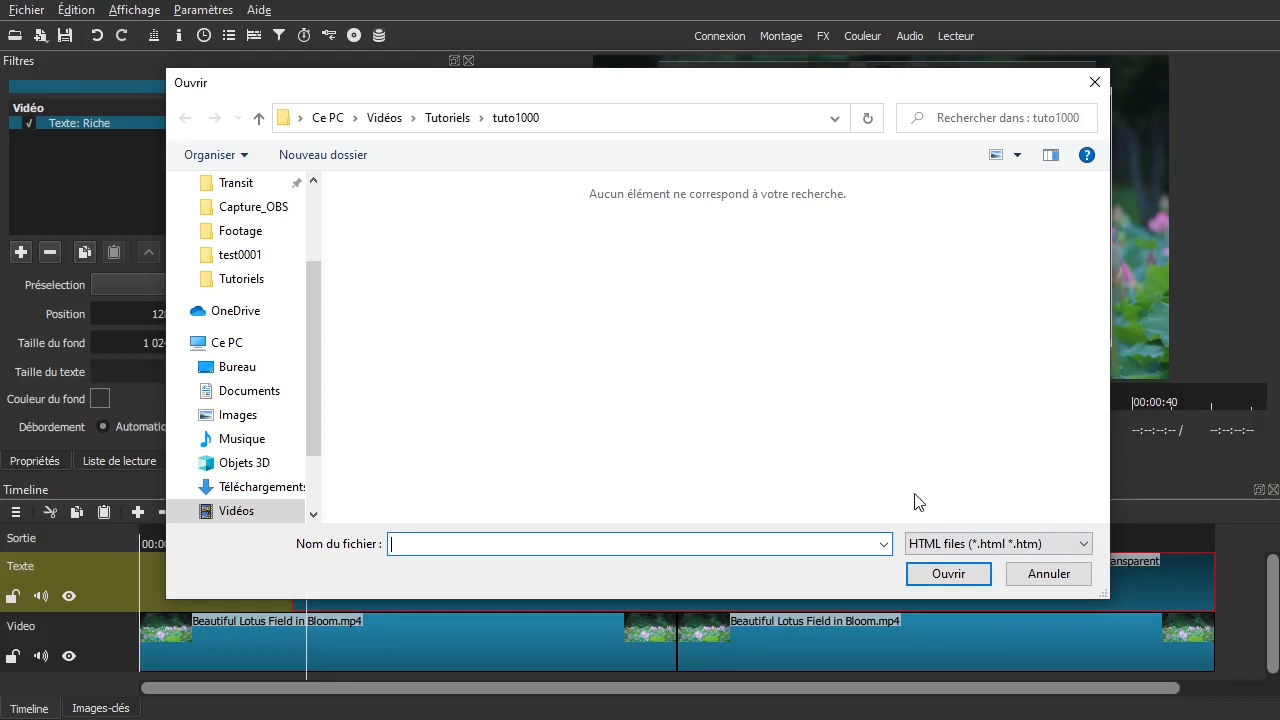
pyautogui.click(966, 546)
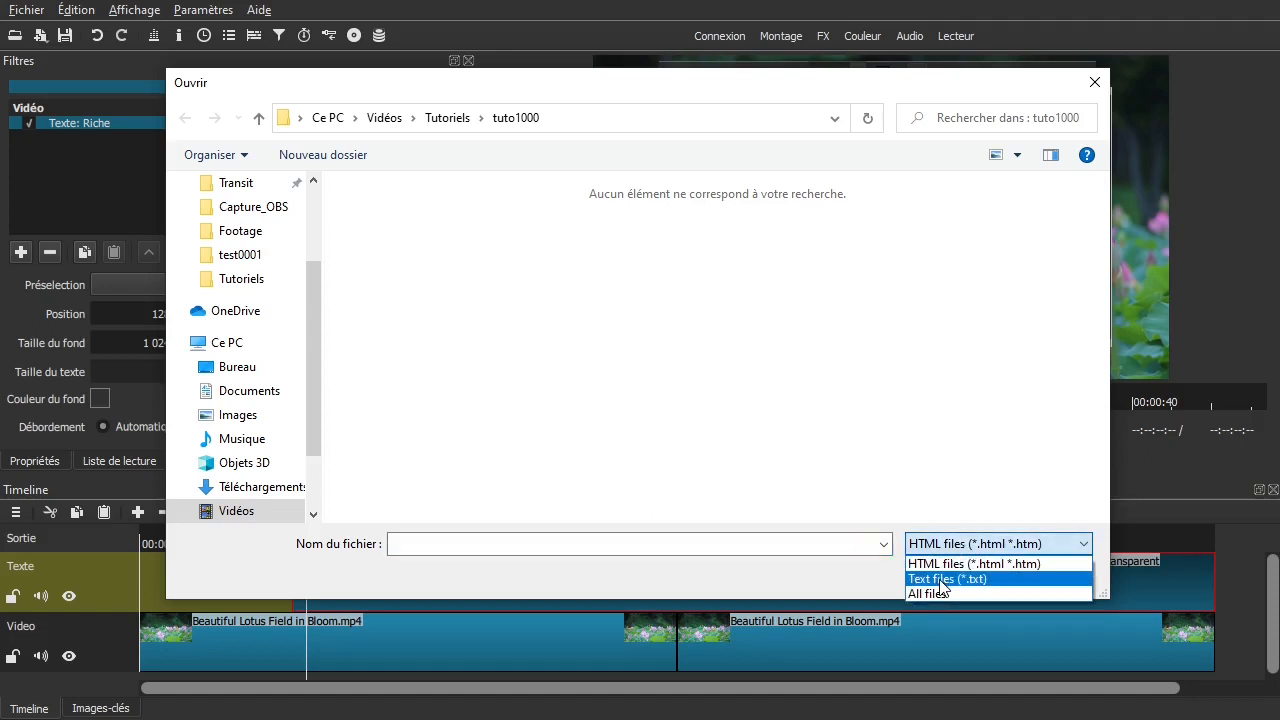
pyautogui.click(942, 586)
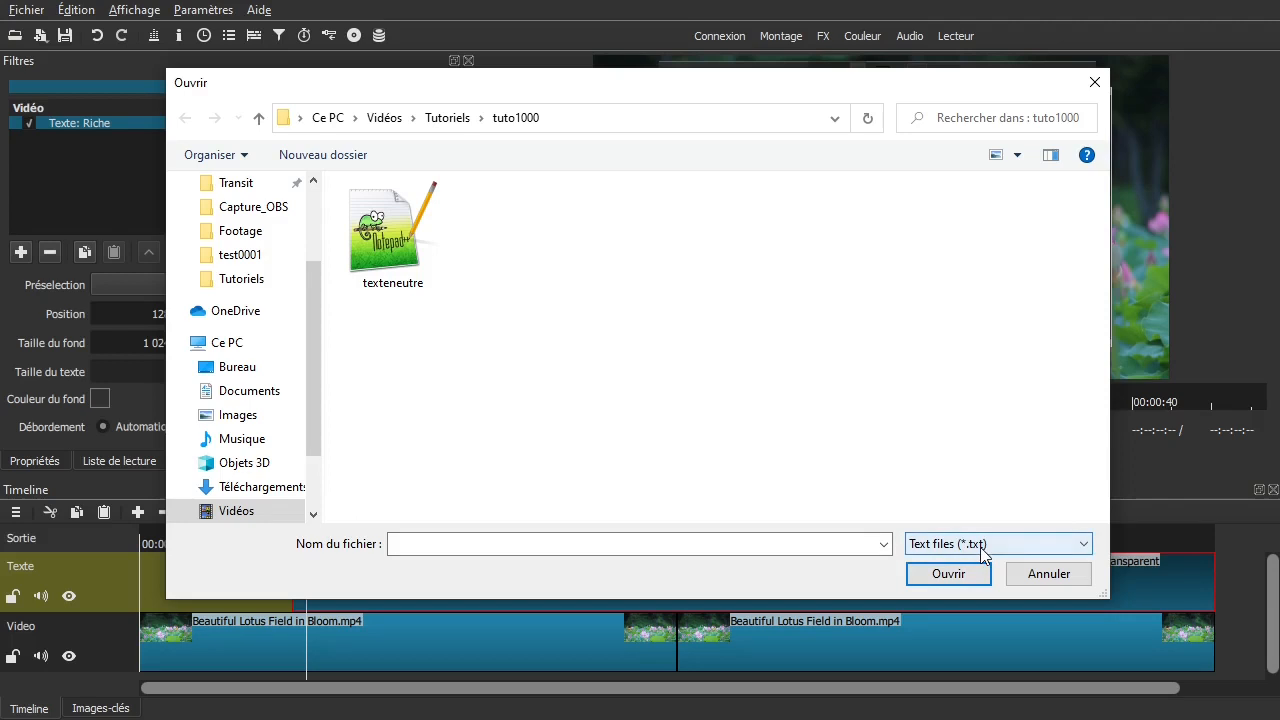
pyautogui.click(385, 246)
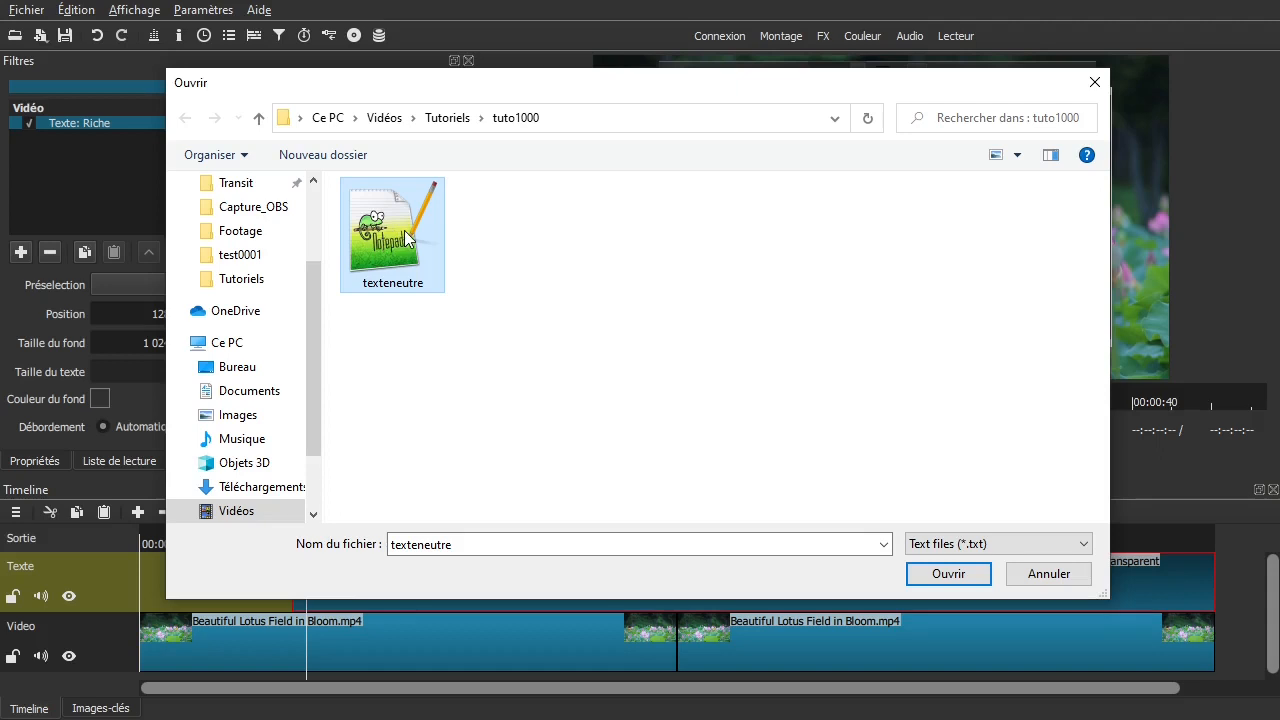
pyautogui.click(919, 574)
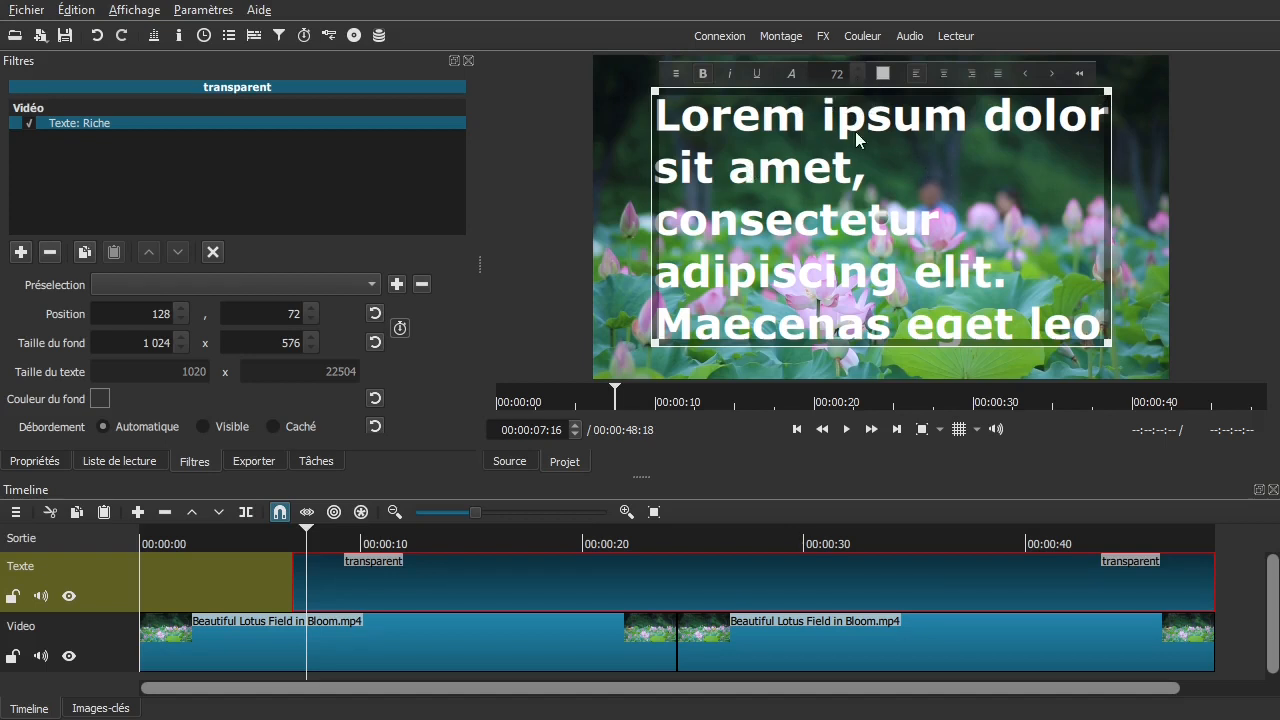
# Set the font size of all the imported text to 30.
pyautogui.click(867, 165)
pyautogui.hotkey('ctrl', 'a')
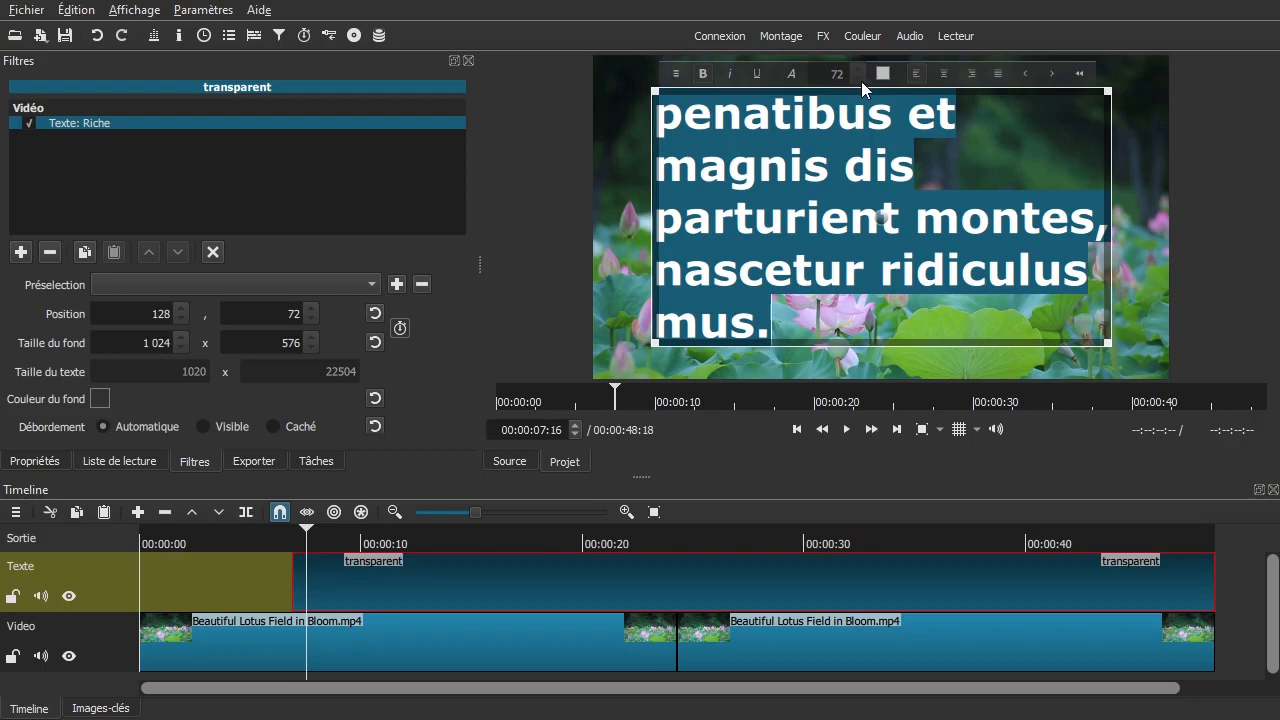
pyautogui.scroll(-6, 859, 81)
pyautogui.scroll(-18, 859, 79)
pyautogui.scroll(-19, 859, 79)
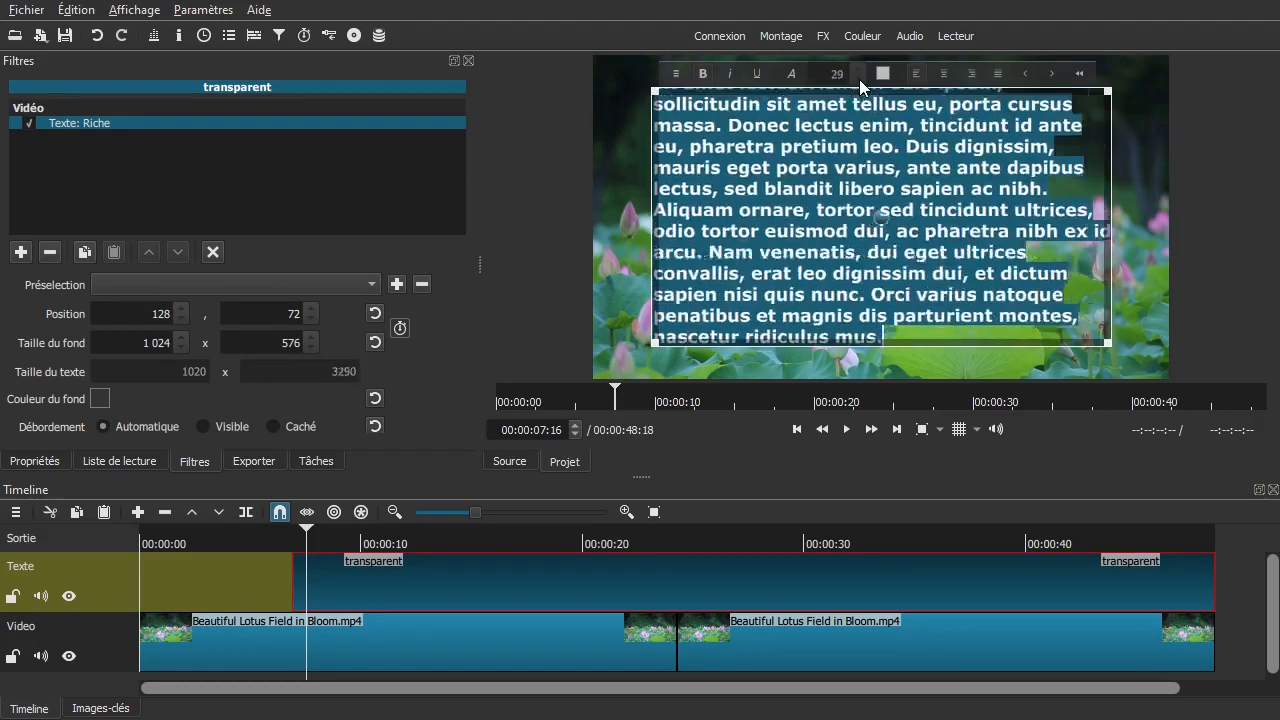
pyautogui.scroll(-3, 859, 79)
pyautogui.scroll(-5, 859, 79)
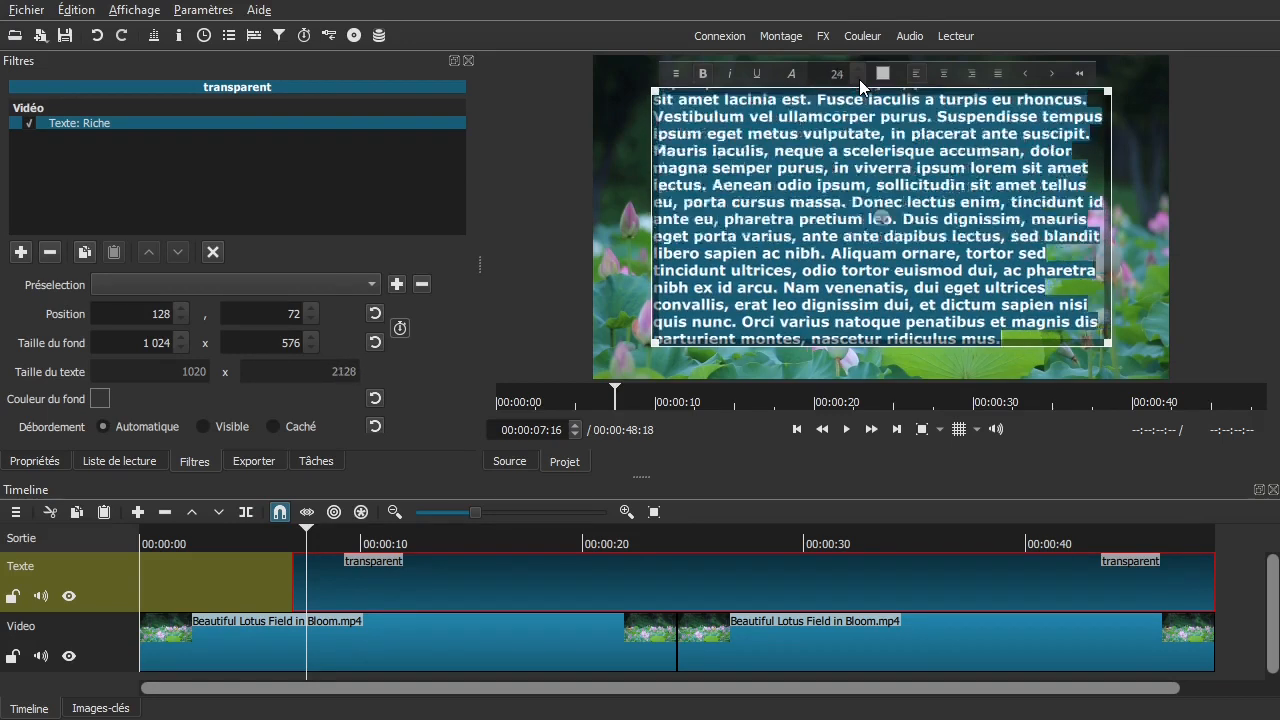
pyautogui.scroll(6, 859, 66)
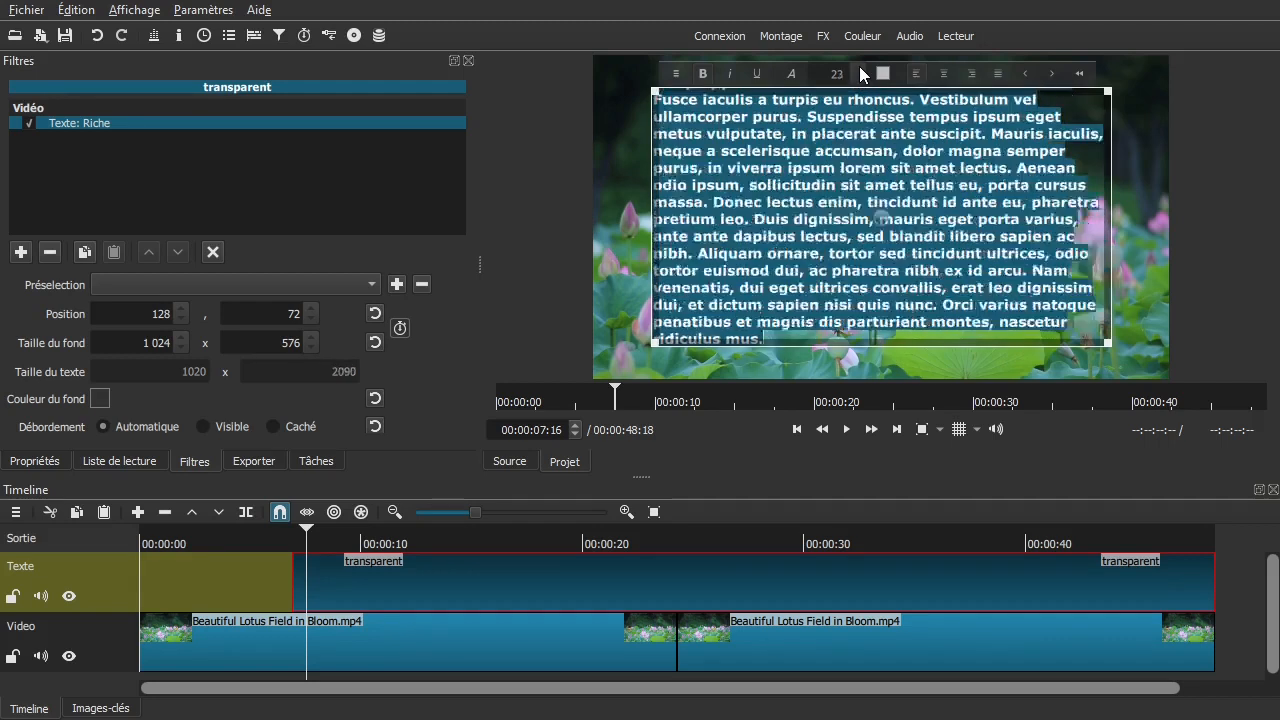
pyautogui.scroll(3, 859, 66)
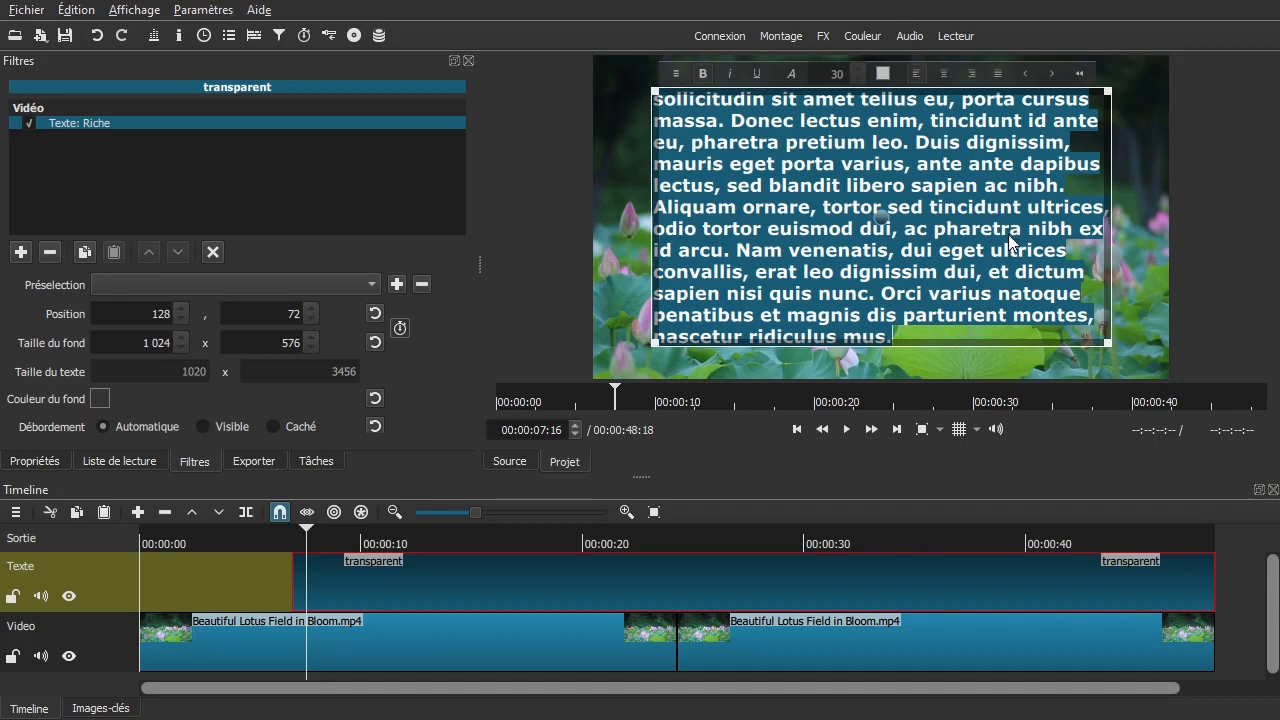
# Try justified alignment on the whole text, settle on centred alignment, and deselect the text.
pyautogui.click(997, 69)
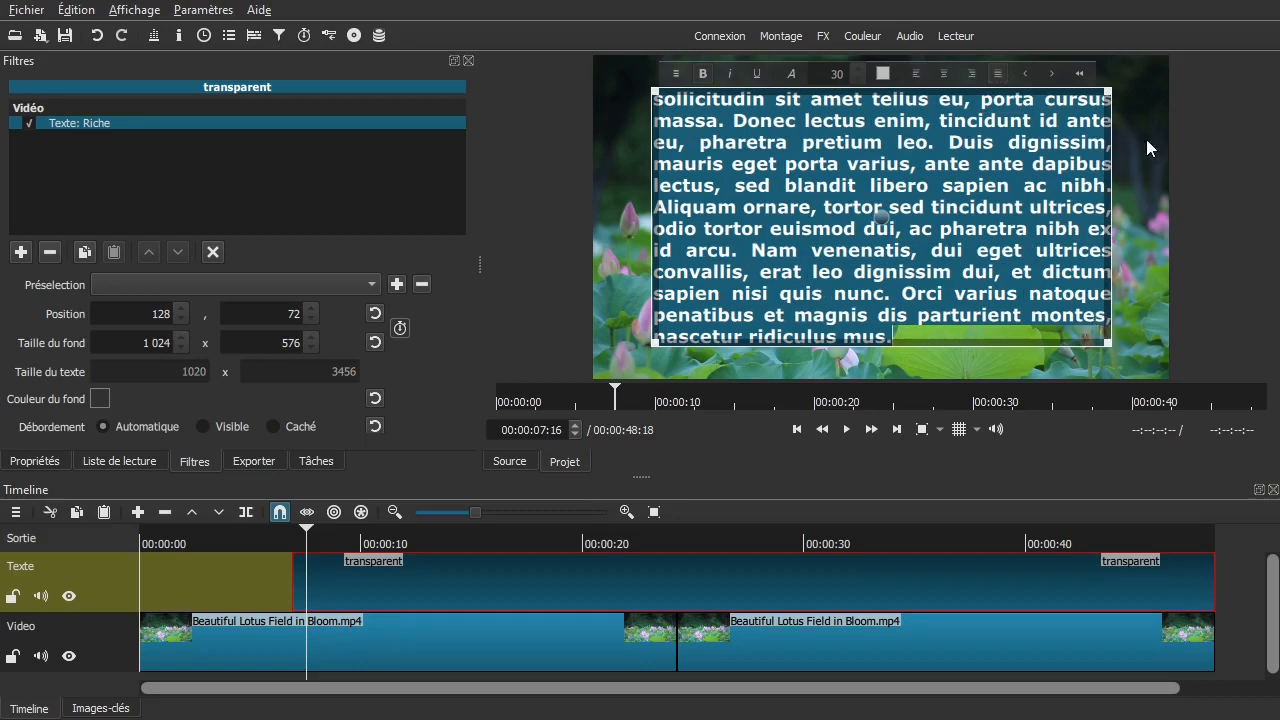
pyautogui.click(945, 71)
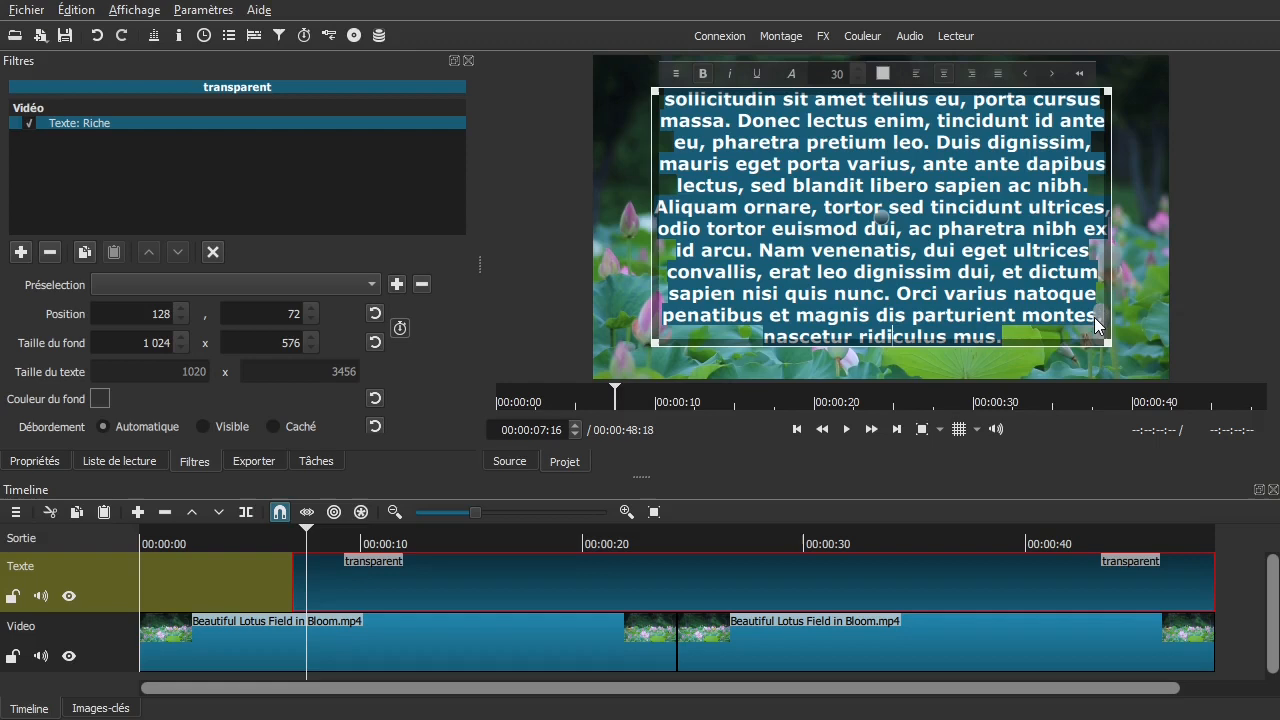
pyautogui.scroll(10, 1100, 325)
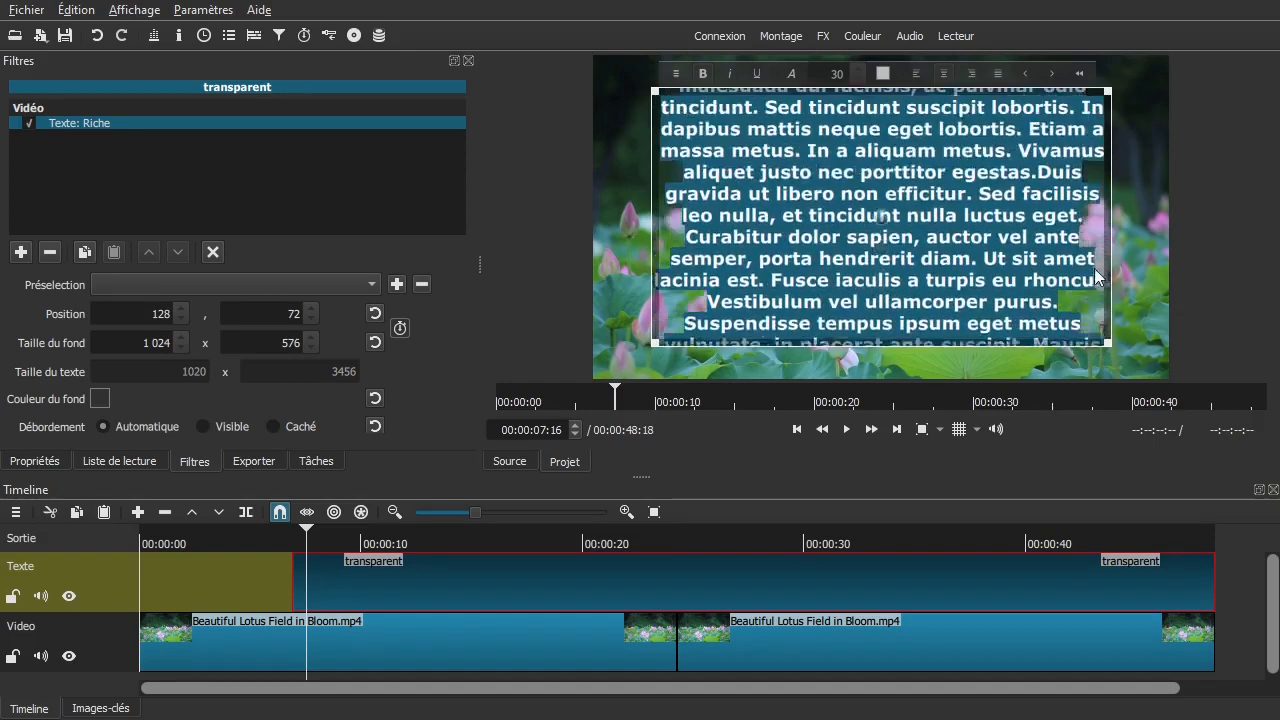
pyautogui.scroll(10, 1100, 226)
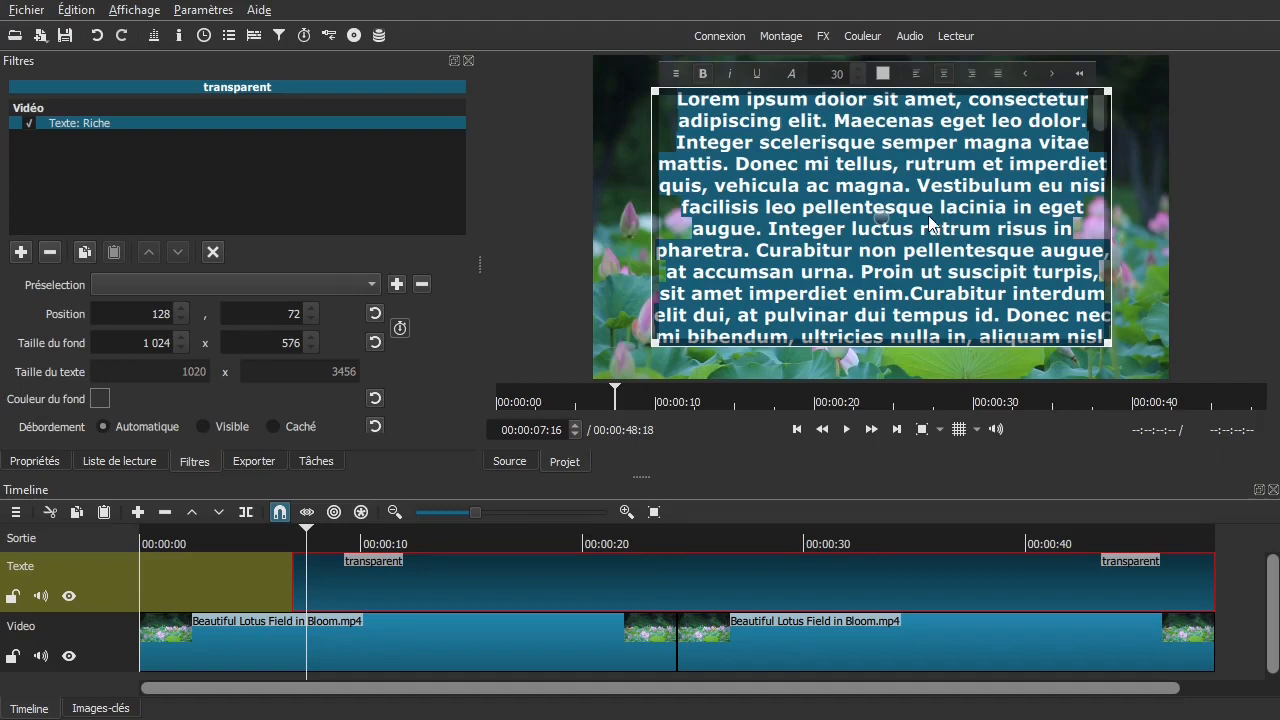
pyautogui.click(1088, 214)
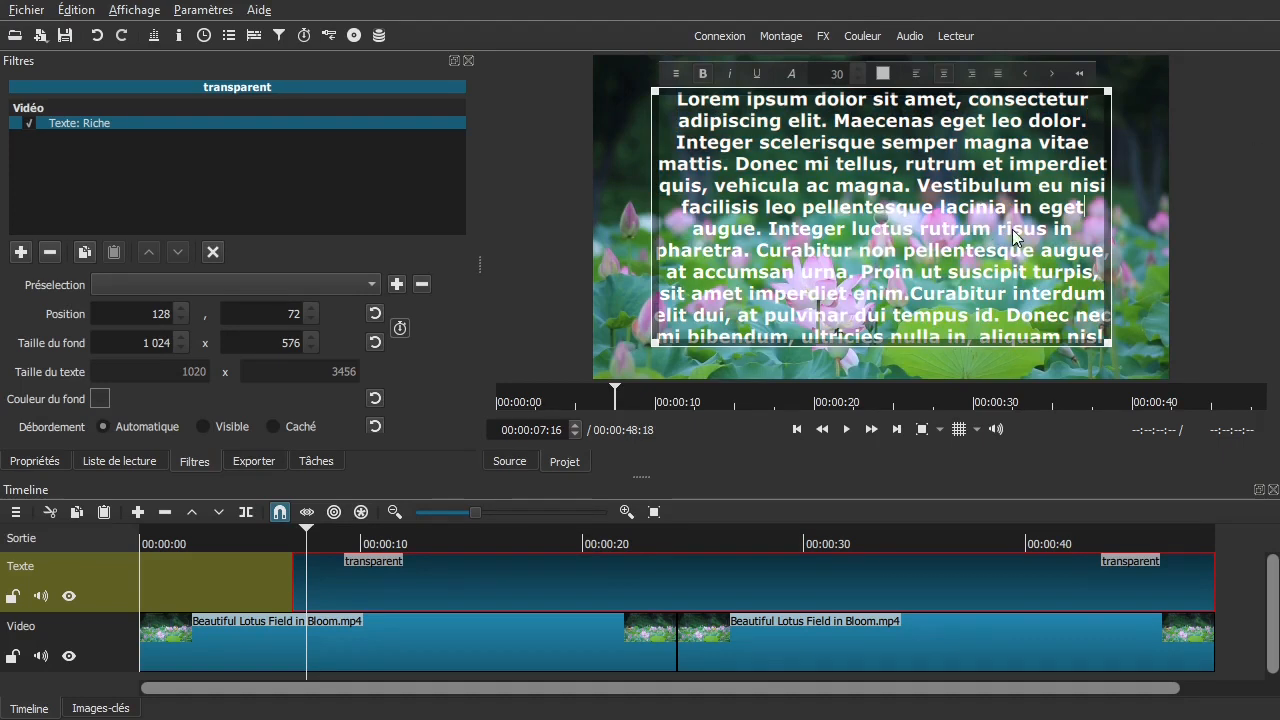
# Shift the text box slightly to position 121, 72 and set its overflow (Débordement) to Visible.
pyautogui.moveTo(891, 220); pyautogui.dragTo(884, 223)
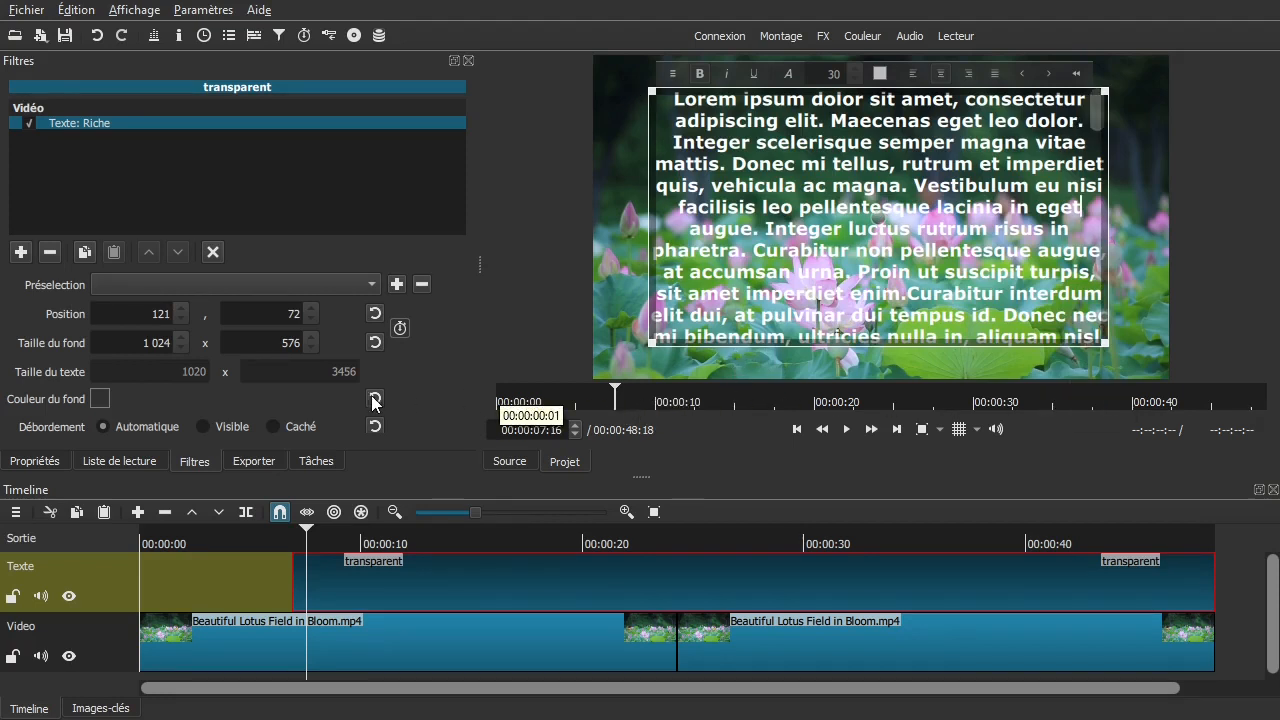
pyautogui.click(204, 428)
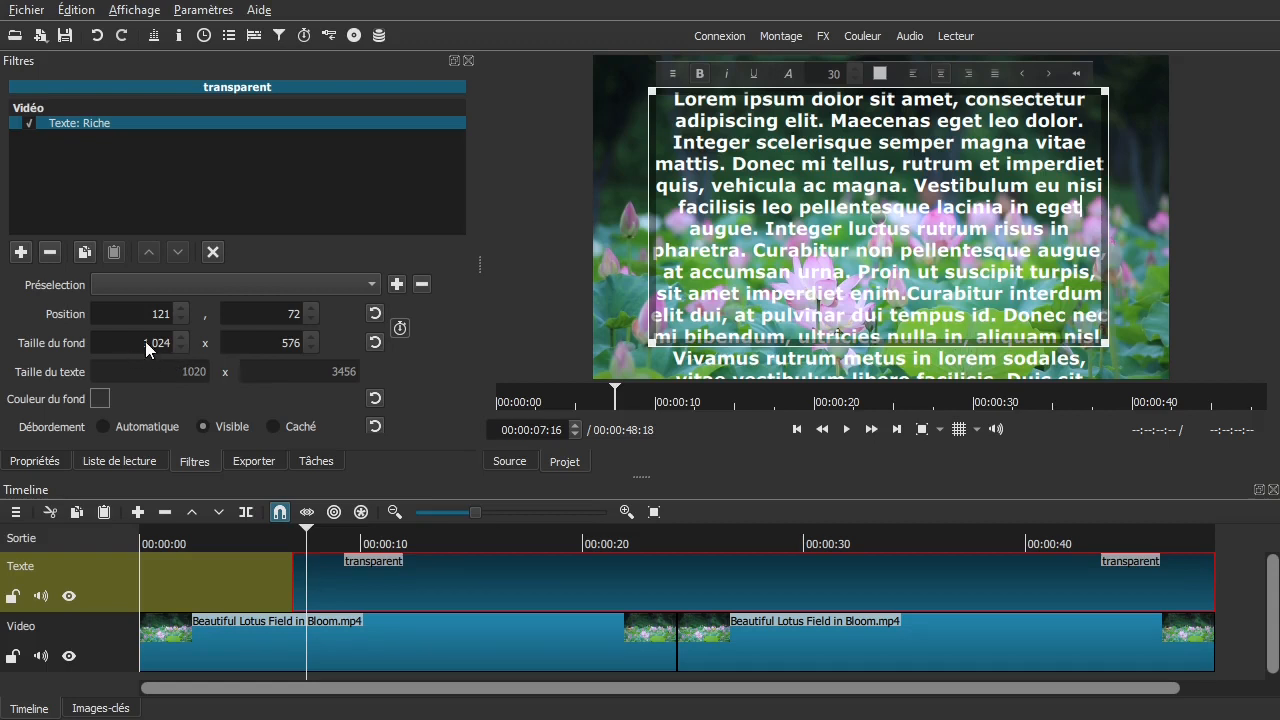
# Narrow the text box to about 695 x 594 and move it to about position 555, 59 over the right side of the video.
pyautogui.moveTo(650, 343); pyautogui.dragTo(811, 351)
pyautogui.moveTo(964, 228); pyautogui.dragTo(1015, 213)
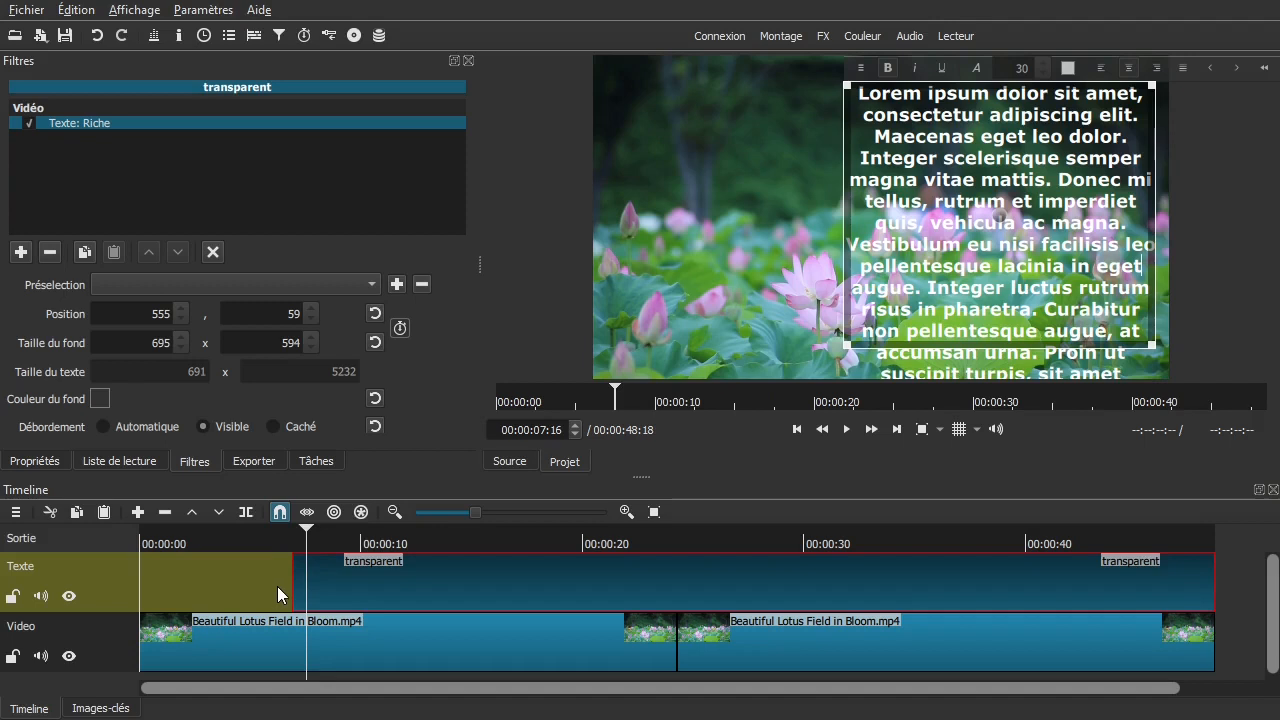
# Try jumping the playhead between clip boundaries on the timeline, and finish at the start of the transparent clip.
pyautogui.moveTo(252, 587); pyautogui.dragTo(330, 571)
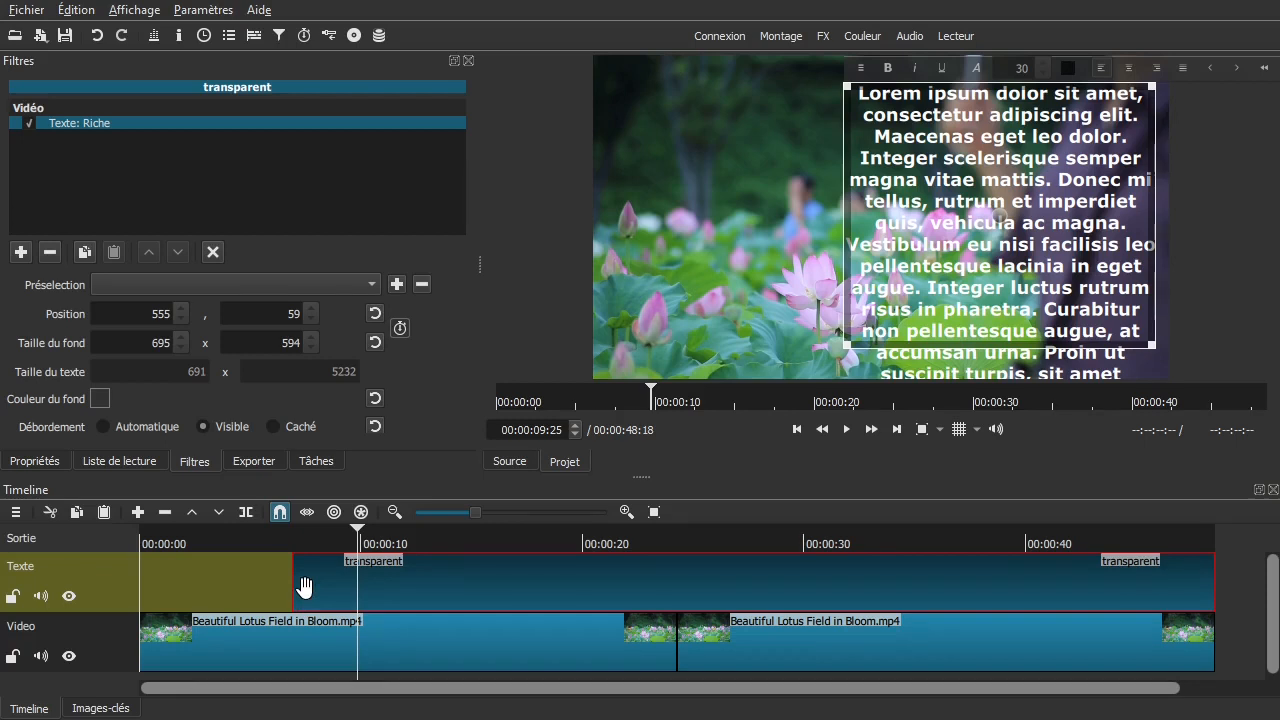
pyautogui.press('Up')
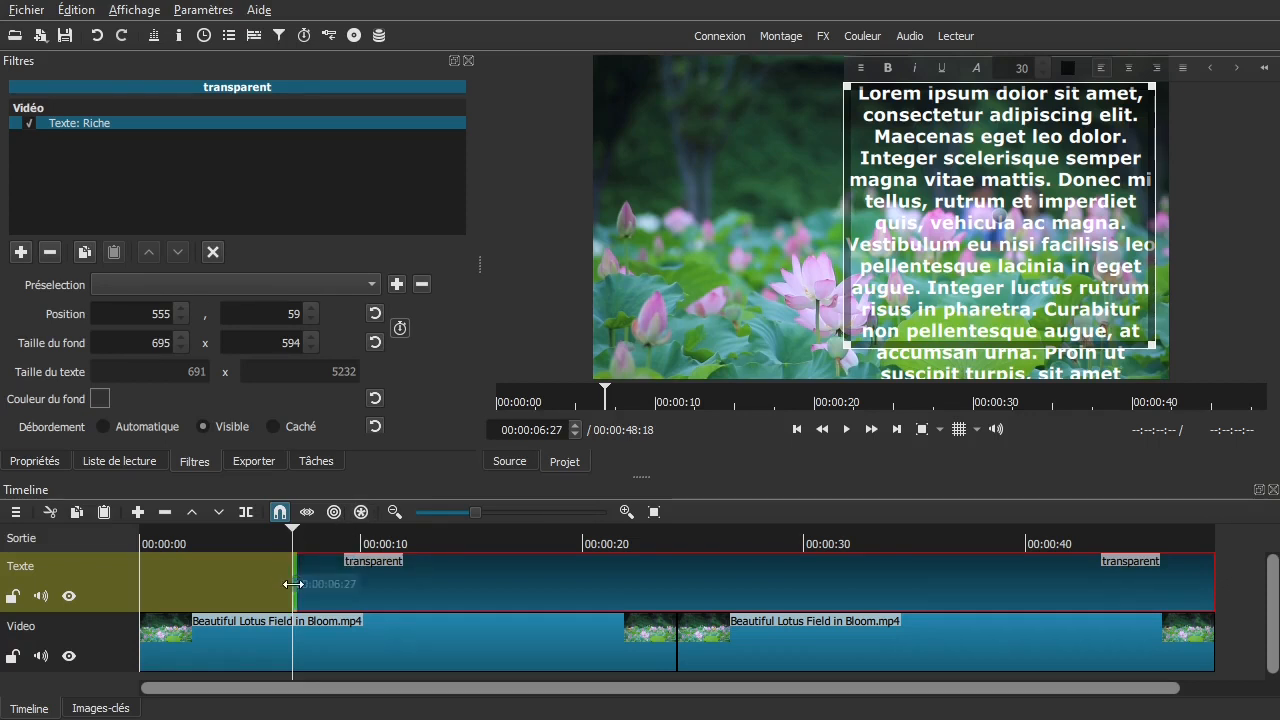
pyautogui.moveTo(262, 588); pyautogui.dragTo(176, 590)
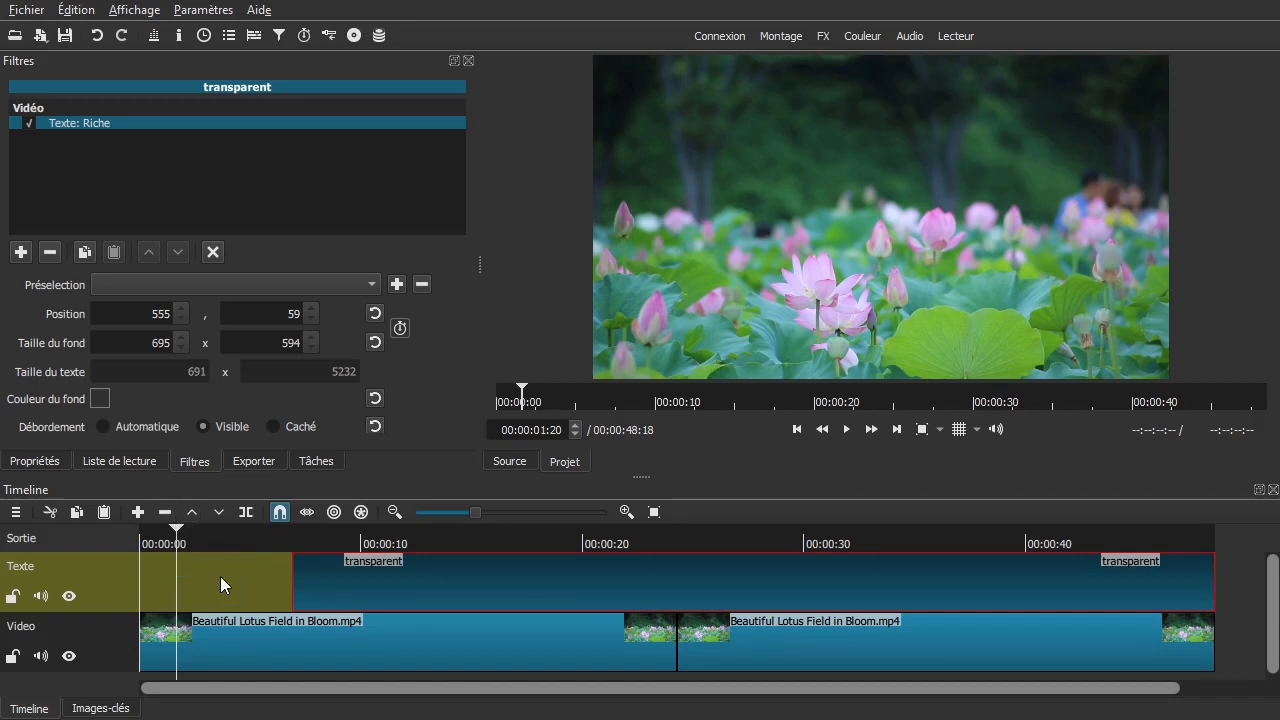
pyautogui.press('Down')
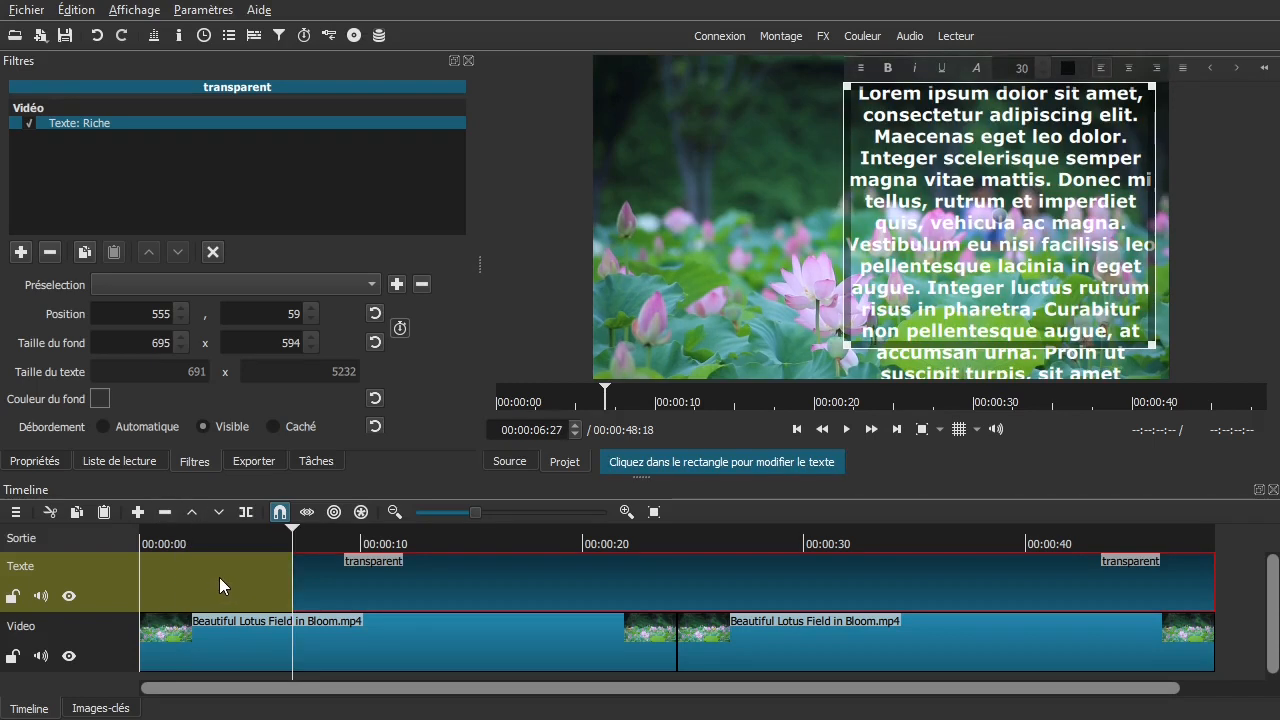
pyautogui.moveTo(190, 586); pyautogui.dragTo(397, 560)
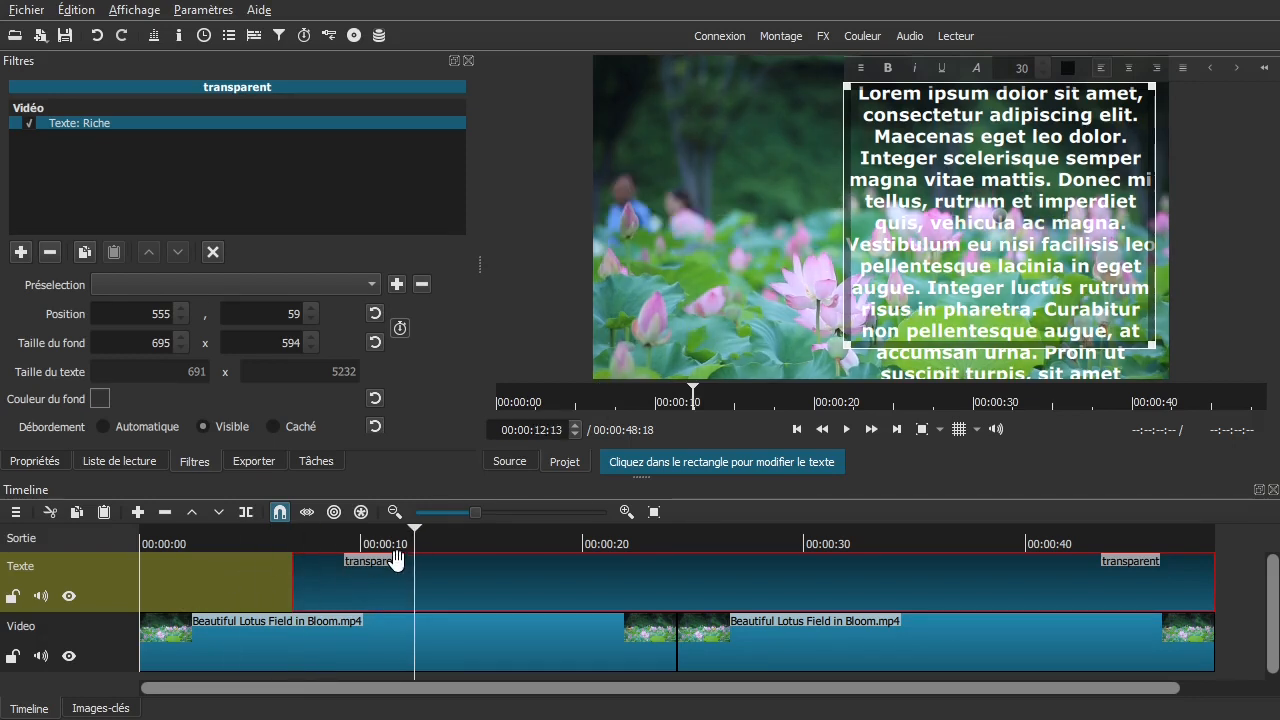
pyautogui.press('Up')
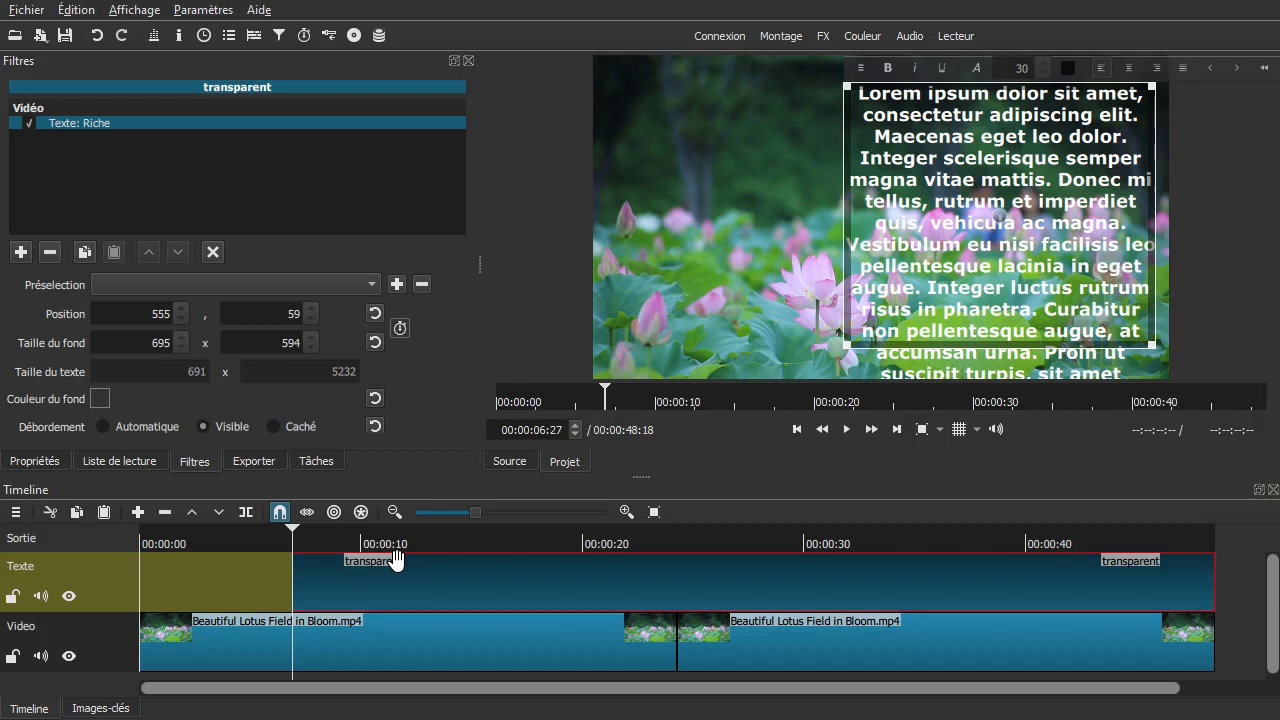
pyautogui.moveTo(292, 562); pyautogui.dragTo(289, 560)
pyautogui.press('Down')
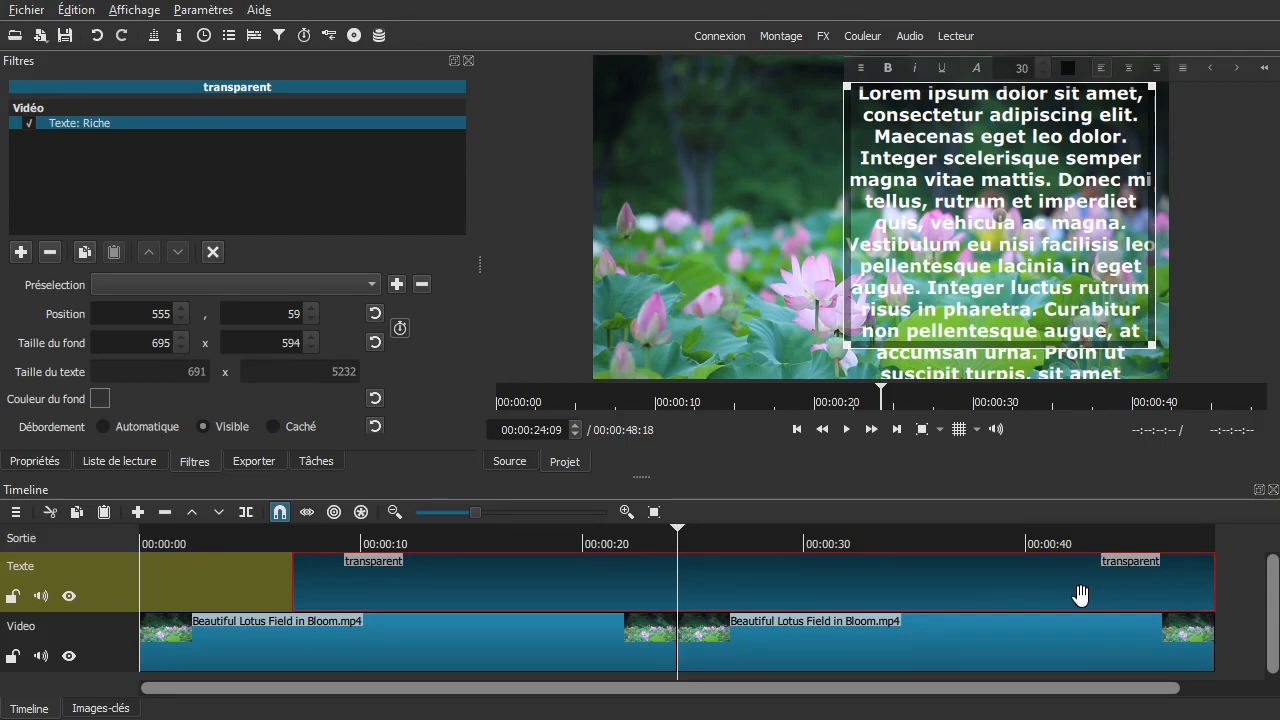
pyautogui.press('Down')
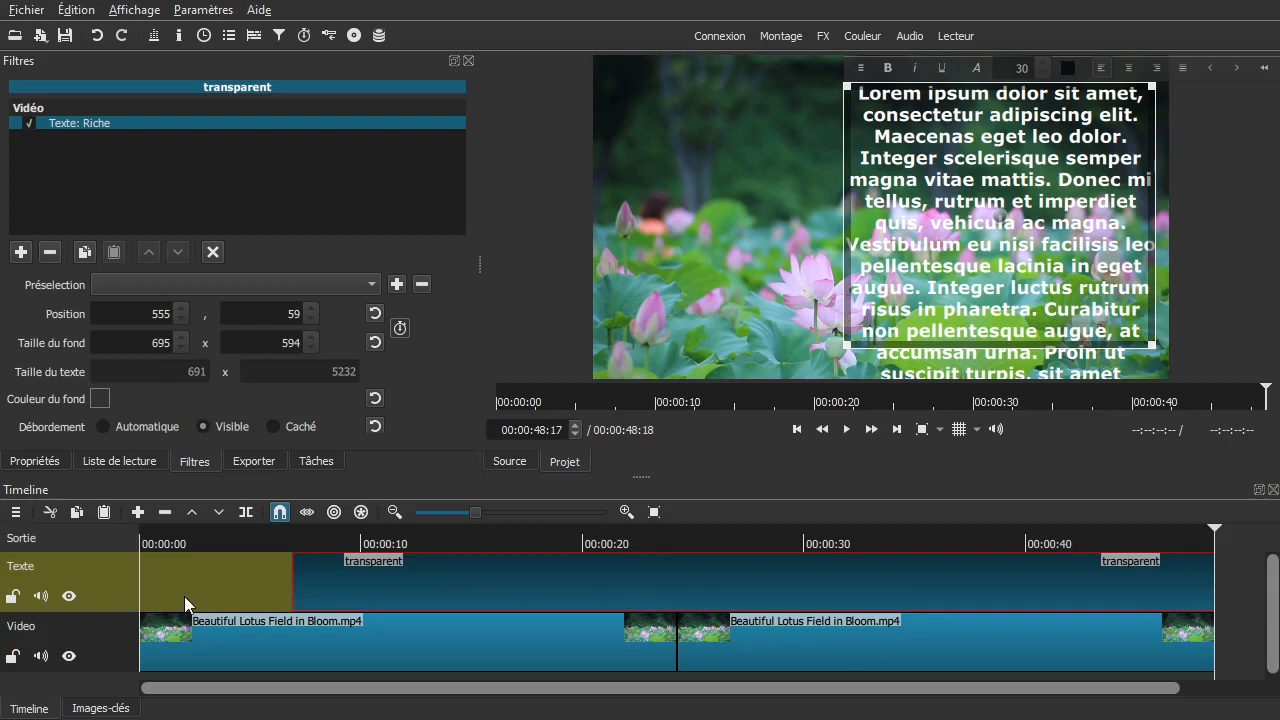
pyautogui.press('Up')
pyautogui.press('Up')
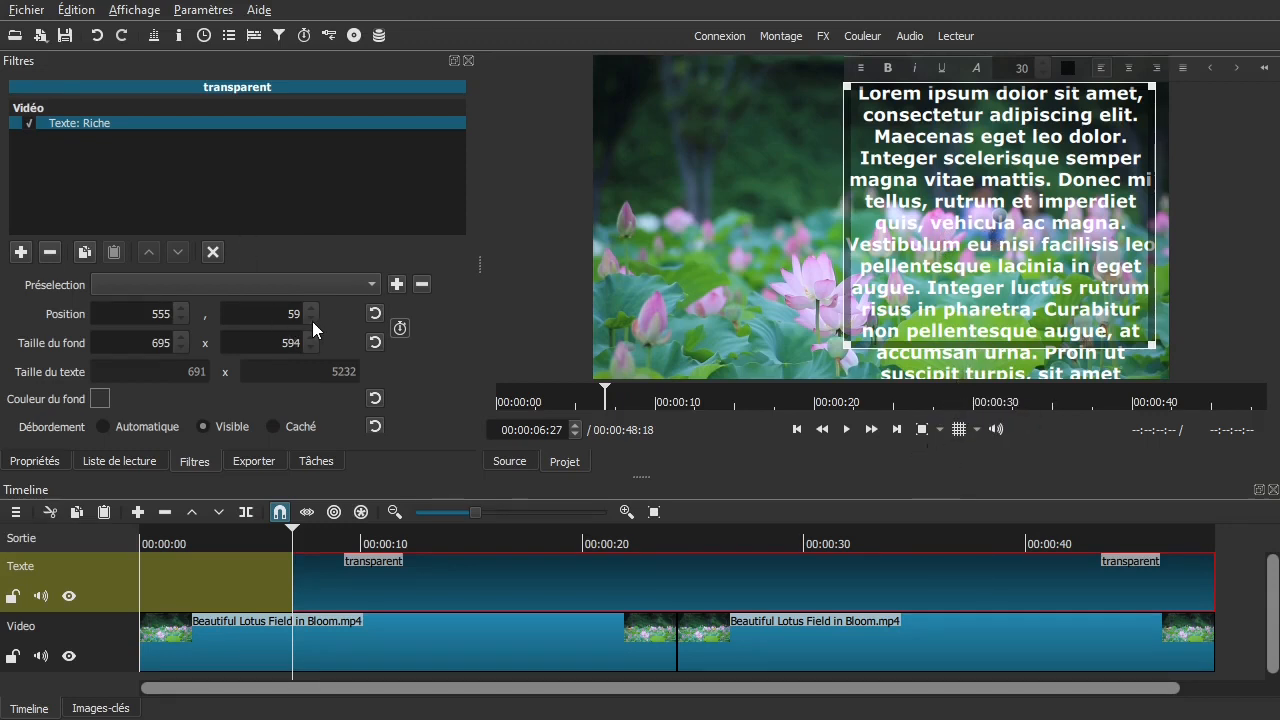
# Lower the text box out of the frame, trying vertical positions such as 100, 500, 600 and 700 and settling on 750.
pyautogui.scroll(-8, 312, 321)
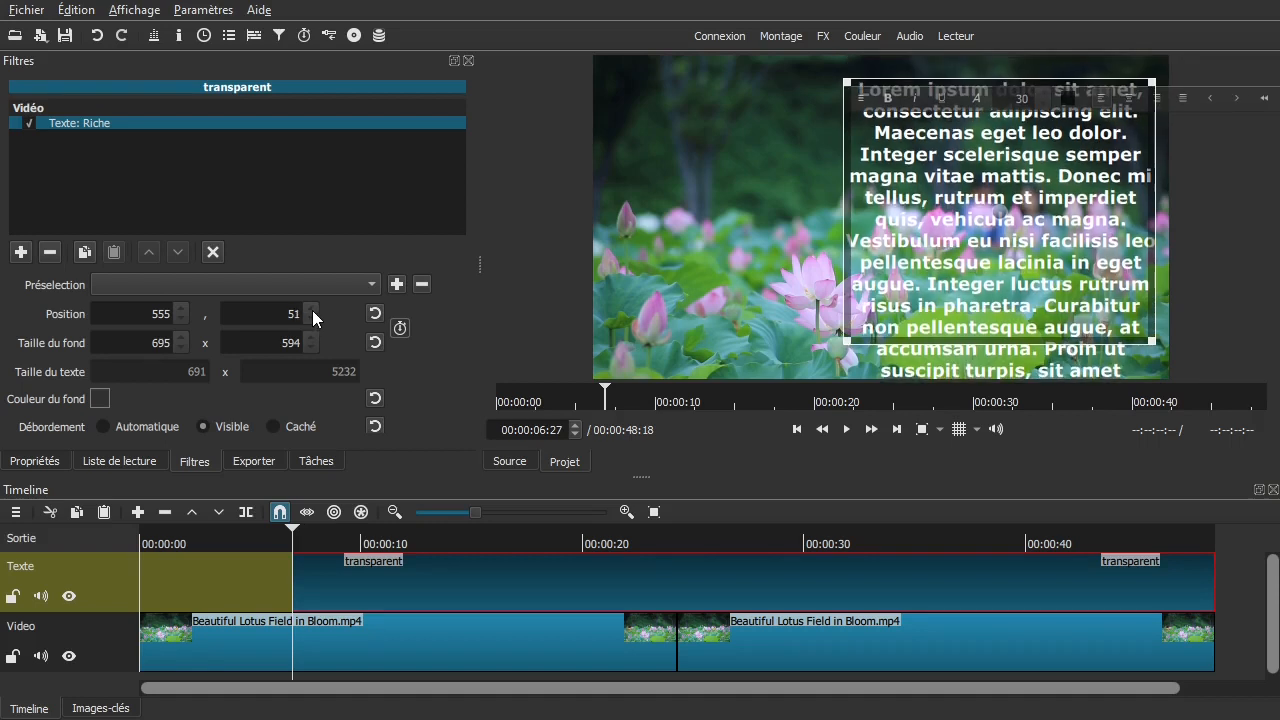
pyautogui.scroll(16, 312, 307)
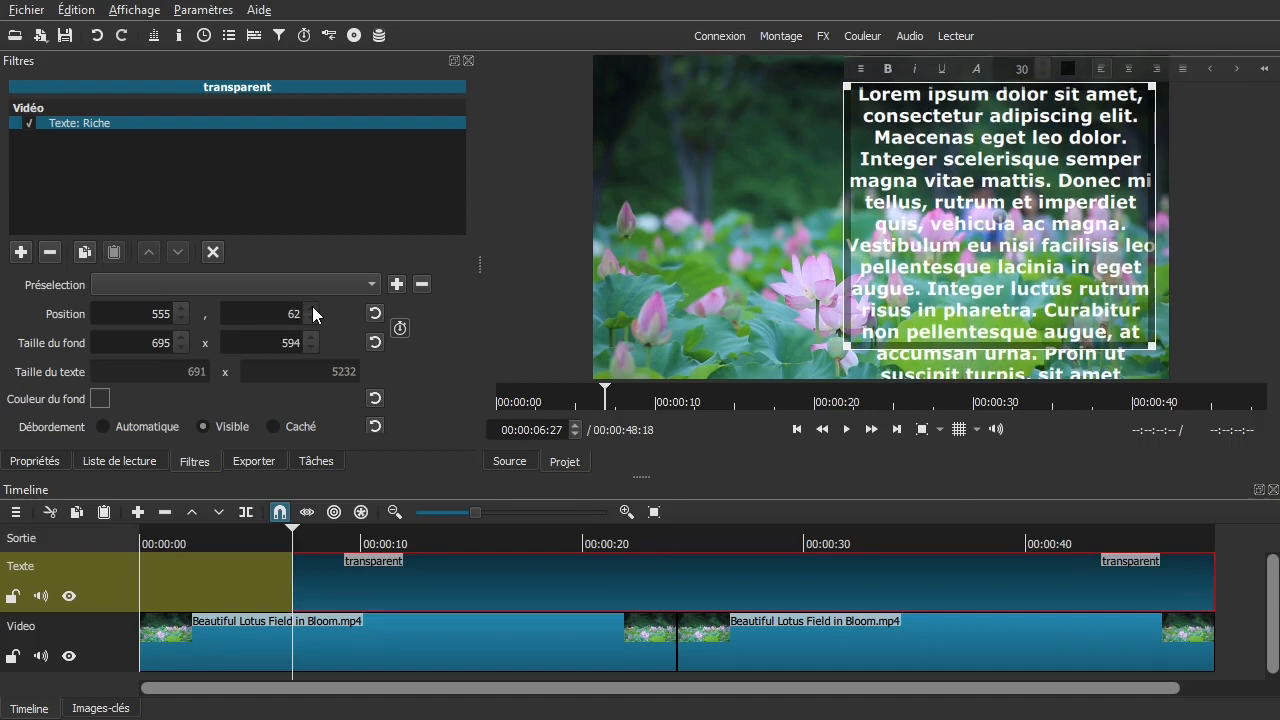
pyautogui.scroll(18, 312, 306)
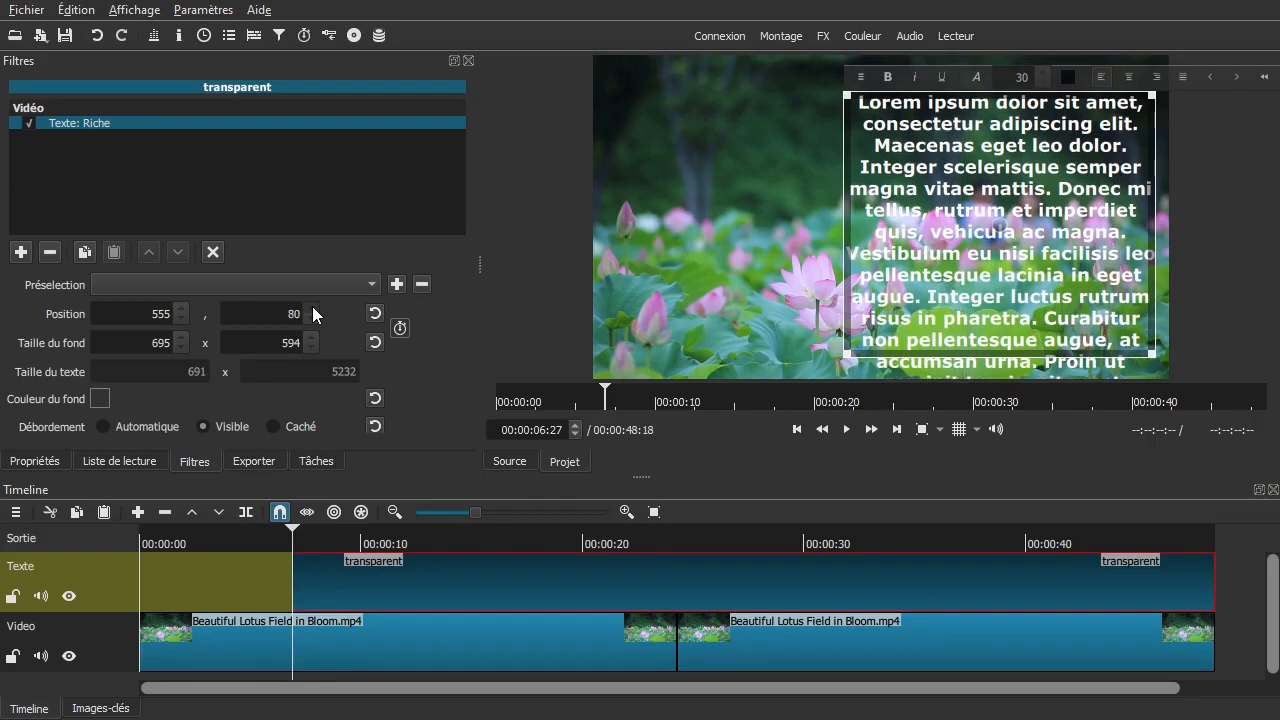
pyautogui.scroll(9, 312, 307)
pyautogui.click(271, 312)
pyautogui.write('100')
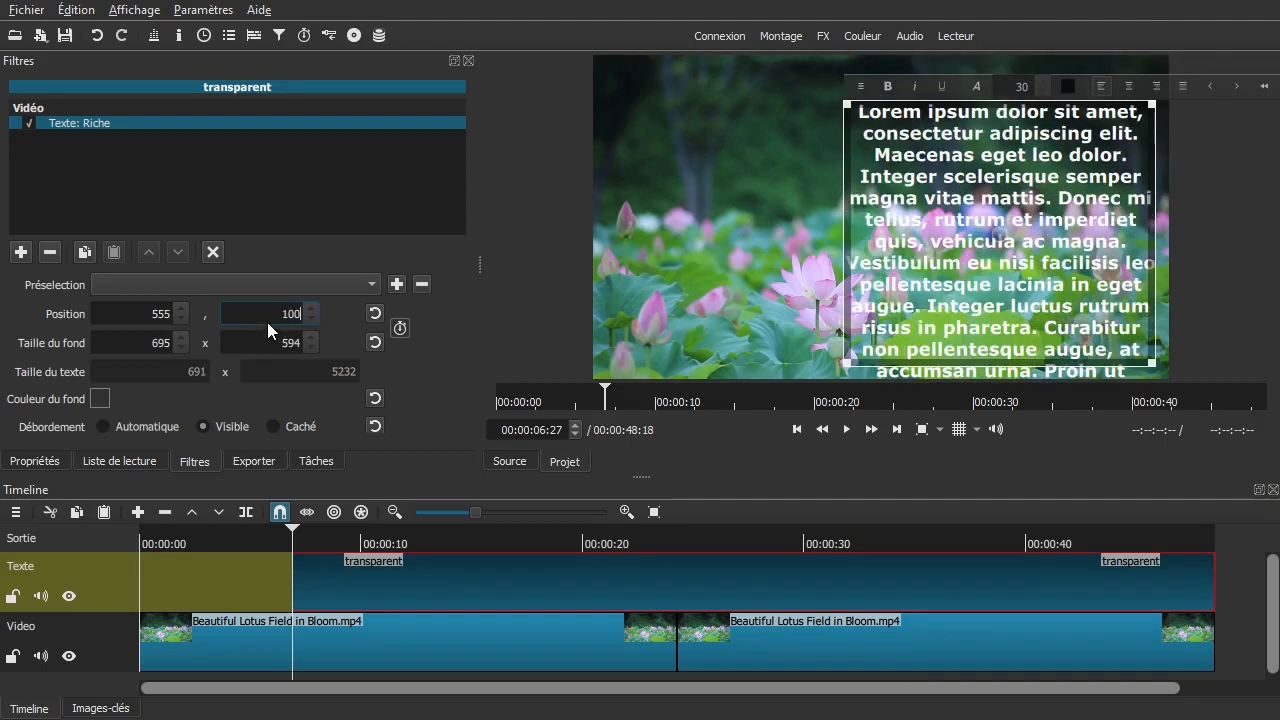
pyautogui.write('500')
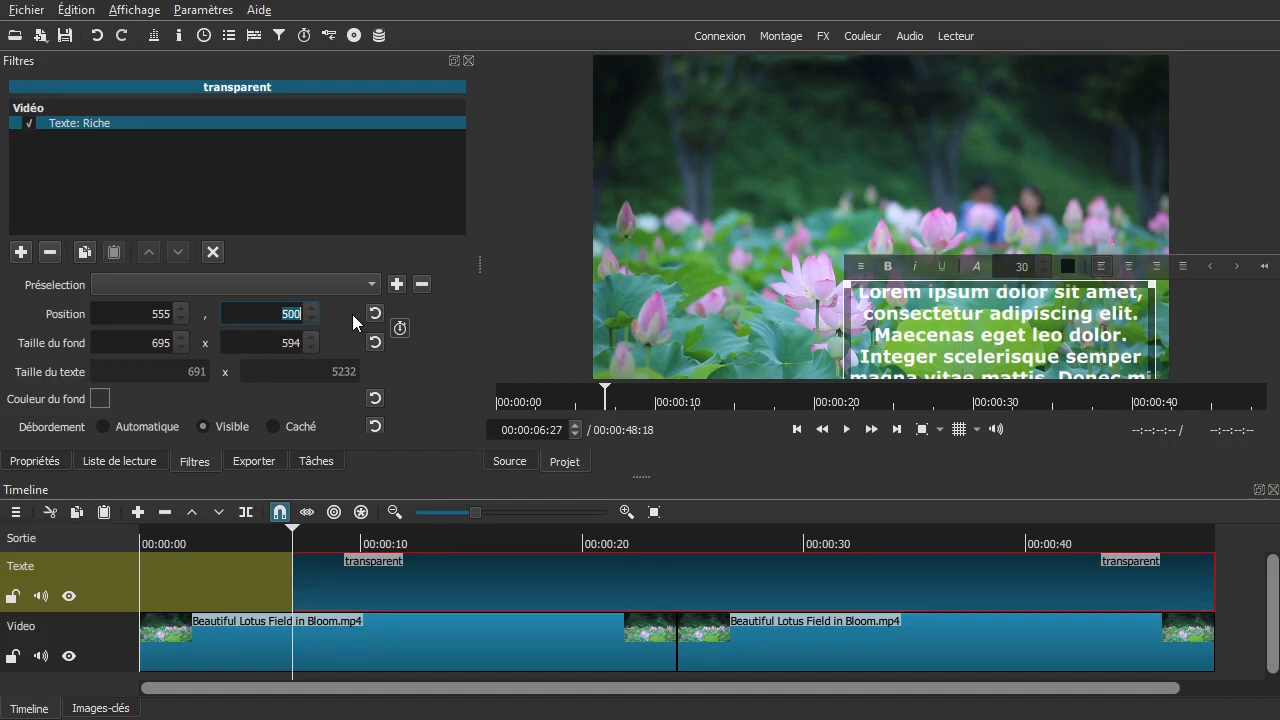
pyautogui.write('600')
pyautogui.press('Return')
pyautogui.write('700')
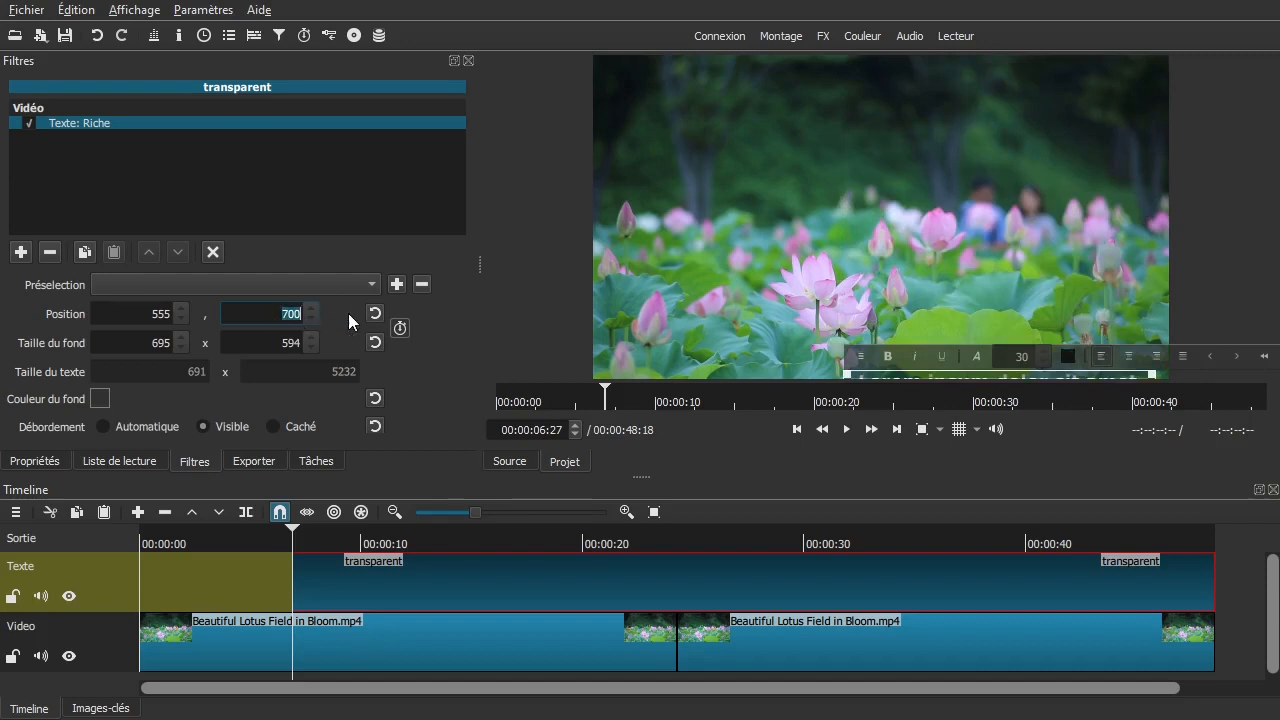
pyautogui.write('750')
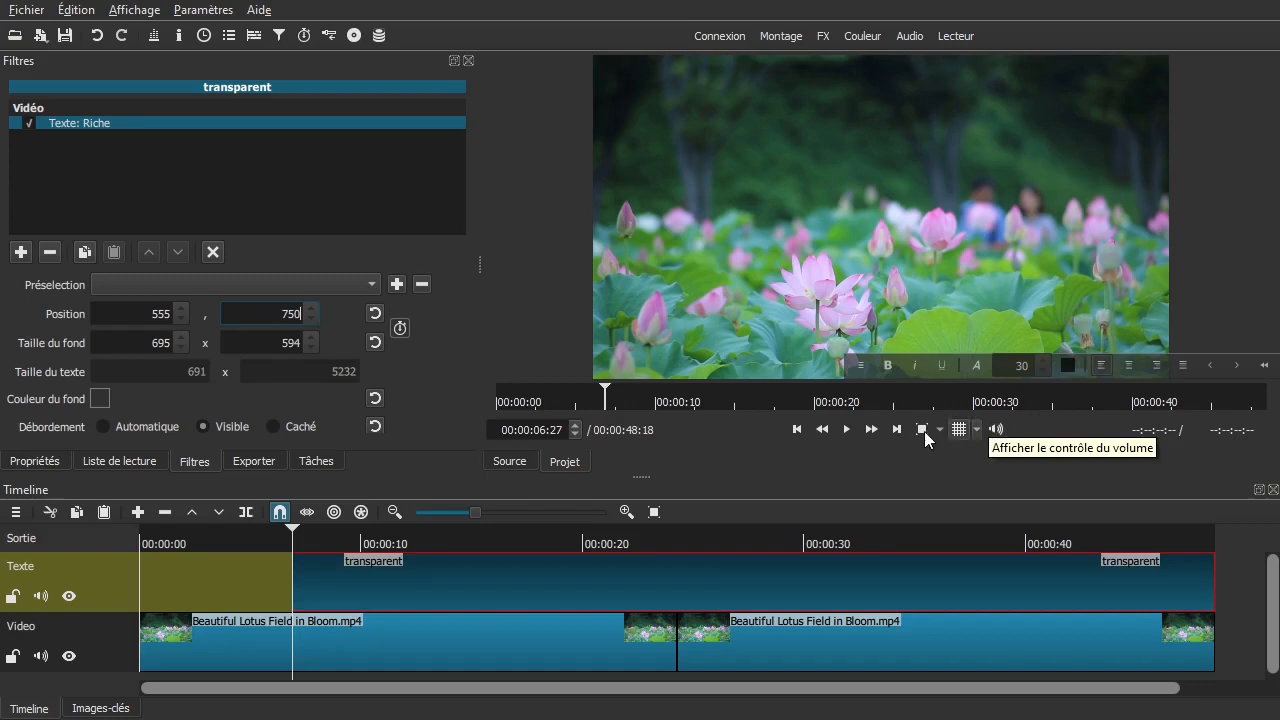
# Enable keyframes for the rich text's position and size at the clip start, and fit the whole clip in the keyframe view.
pyautogui.click(400, 331)
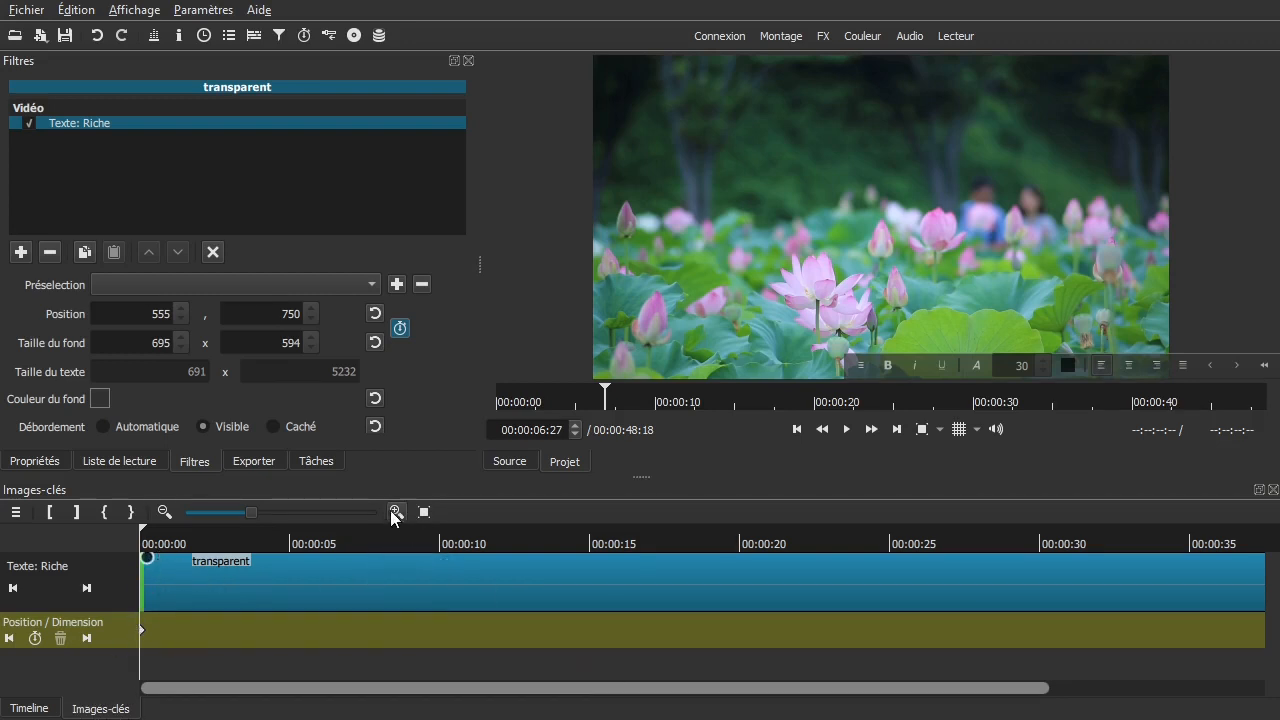
pyautogui.click(424, 512)
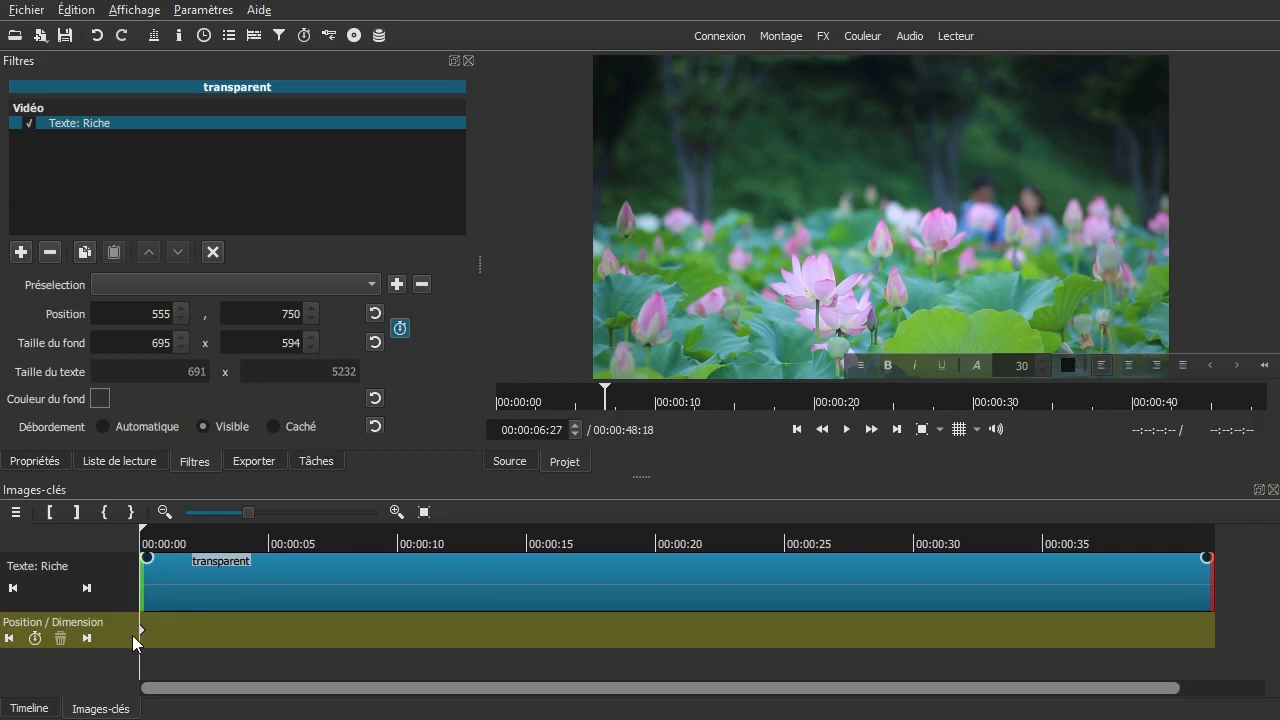
pyautogui.moveTo(145, 638)
# Add a position keyframe at the end of the clip, trying vertical positions of 0 and -200 for the text box.
pyautogui.press('Down')
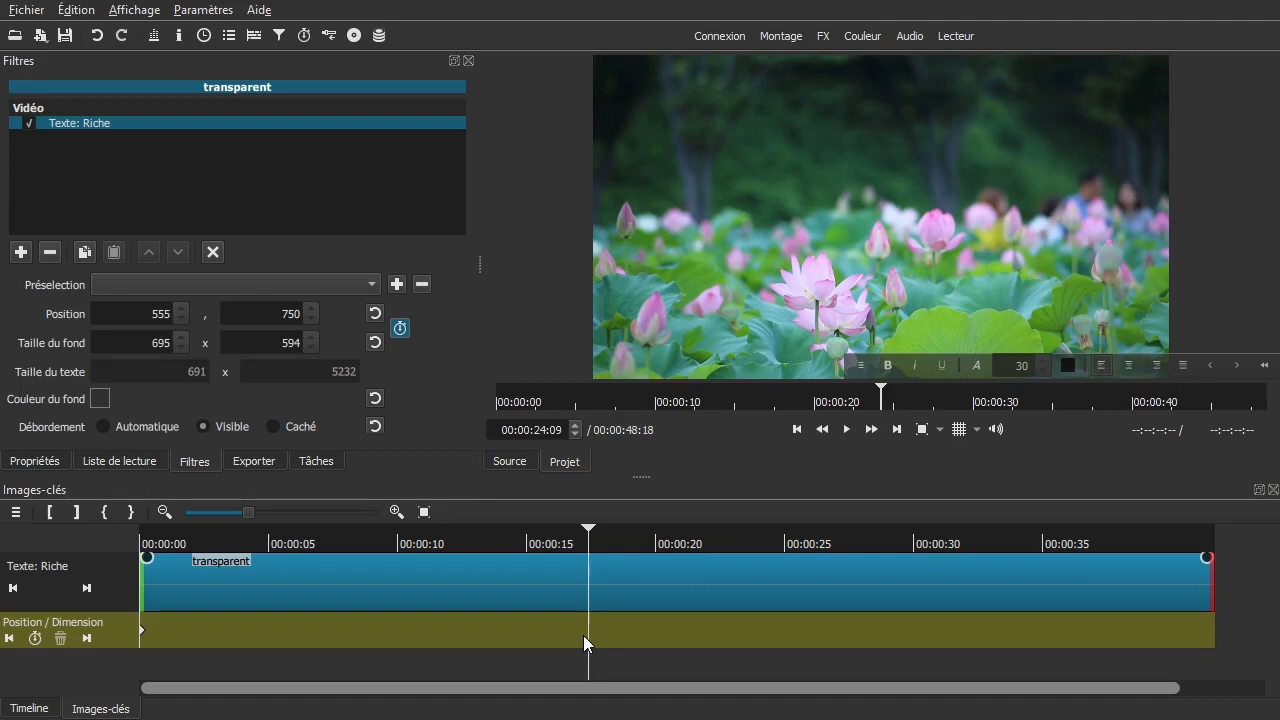
pyautogui.press('End')
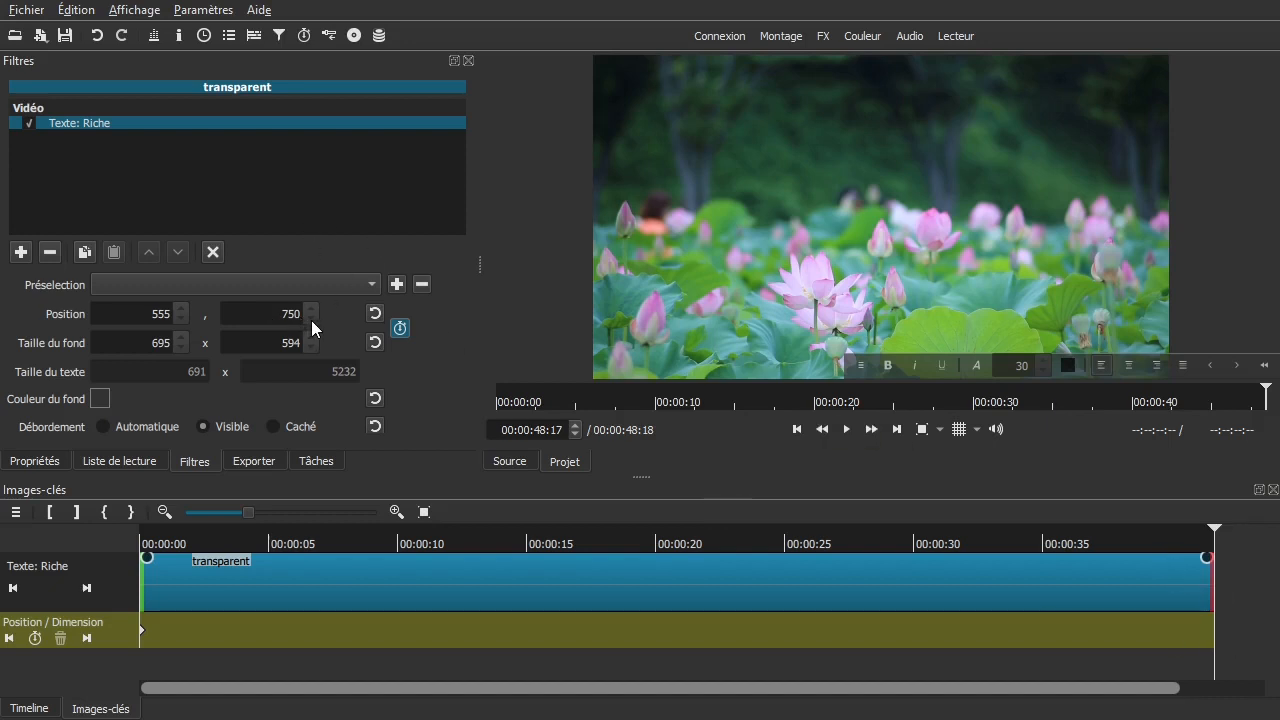
pyautogui.scroll(-7, 310, 319)
pyautogui.scroll(-18, 311, 318)
pyautogui.scroll(-8, 311, 318)
pyautogui.moveTo(271, 315); pyautogui.dragTo(305, 315)
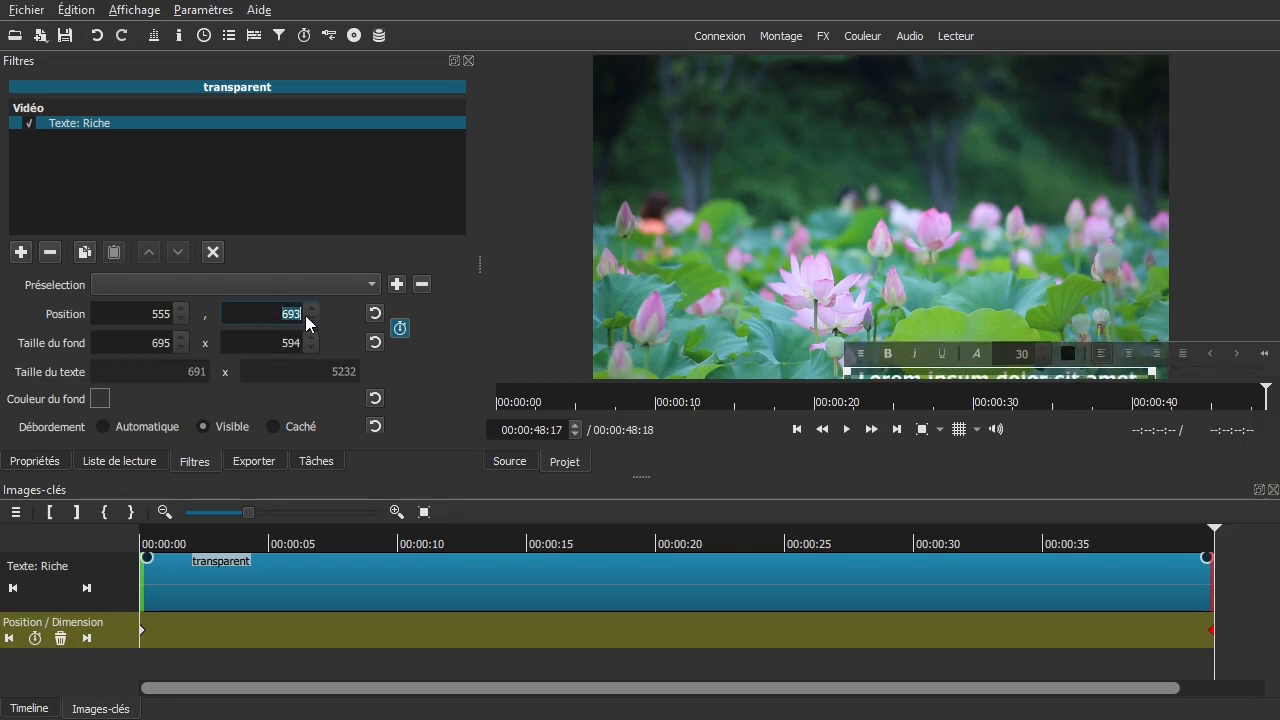
pyautogui.write('0')
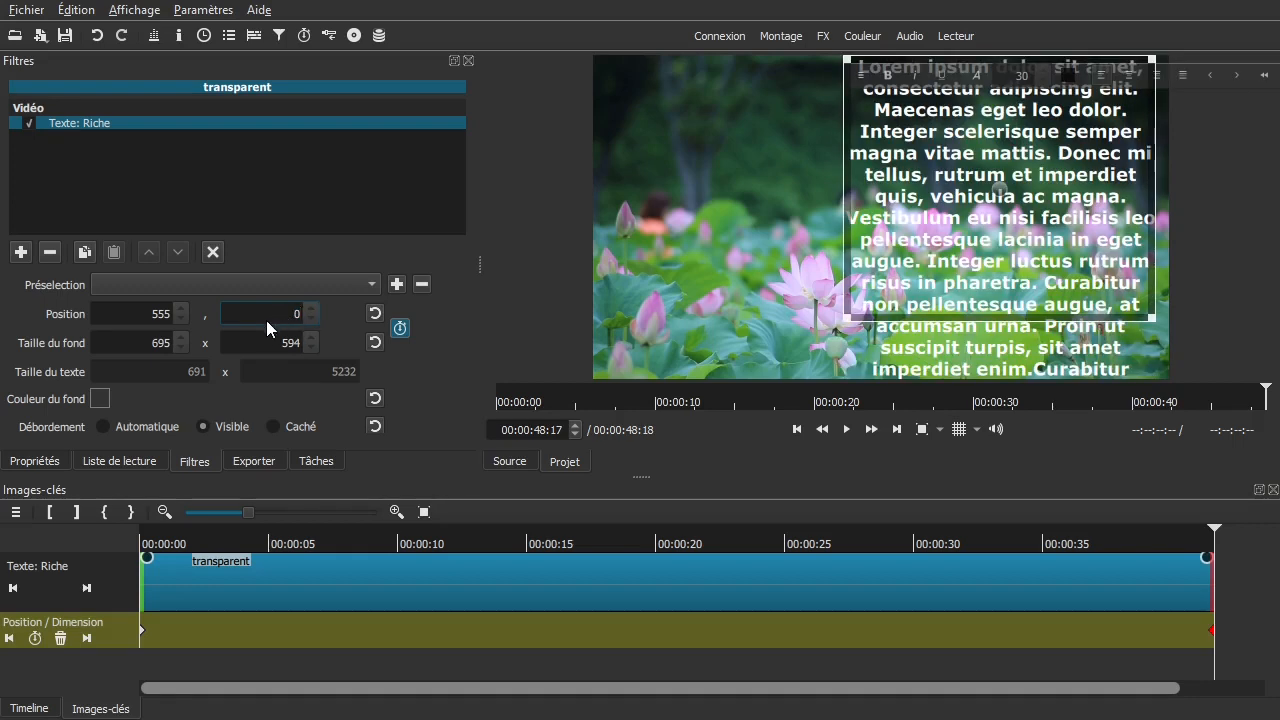
pyautogui.press('BackSpace')
pyautogui.write('-200')
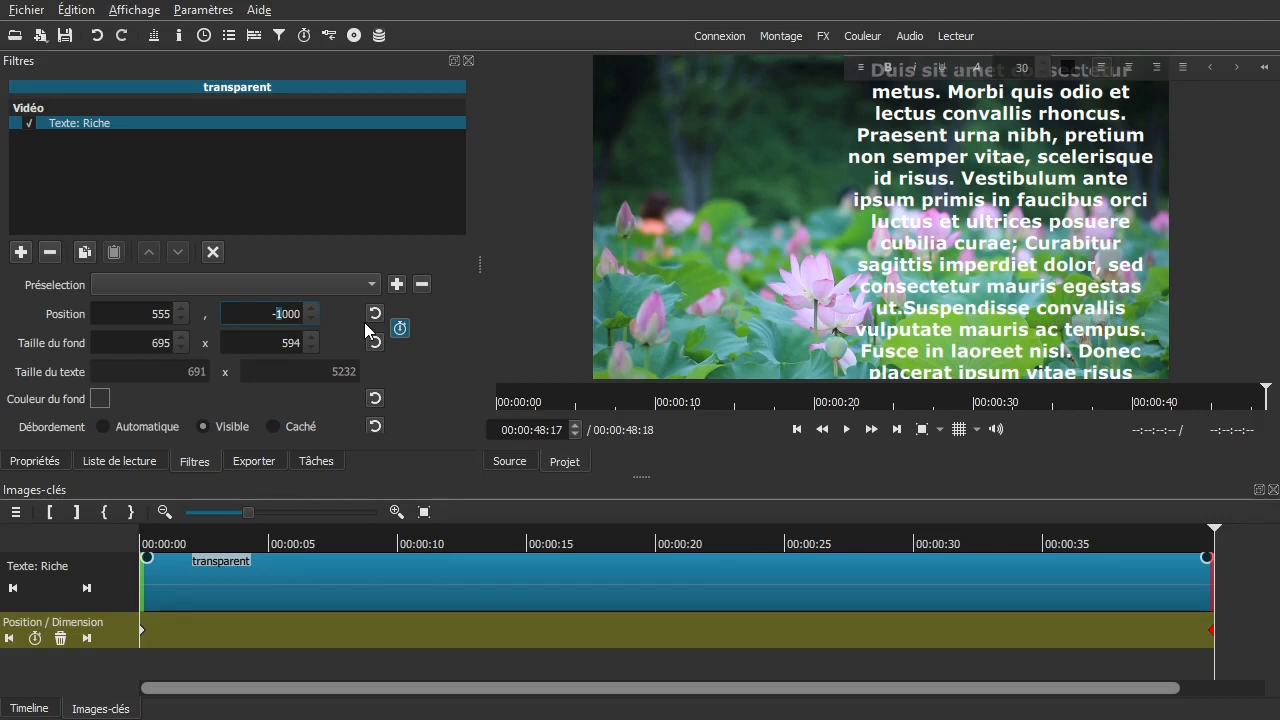
# Lower the end keyframe's vertical position progressively through -5000 and -5200 until the whole text leaves the frame at -5300.
pyautogui.write('2')
pyautogui.press('BackSpace')
pyautogui.write('3')
pyautogui.press('BackSpace')
pyautogui.write('4')
pyautogui.press('BackSpace')
pyautogui.write('5')
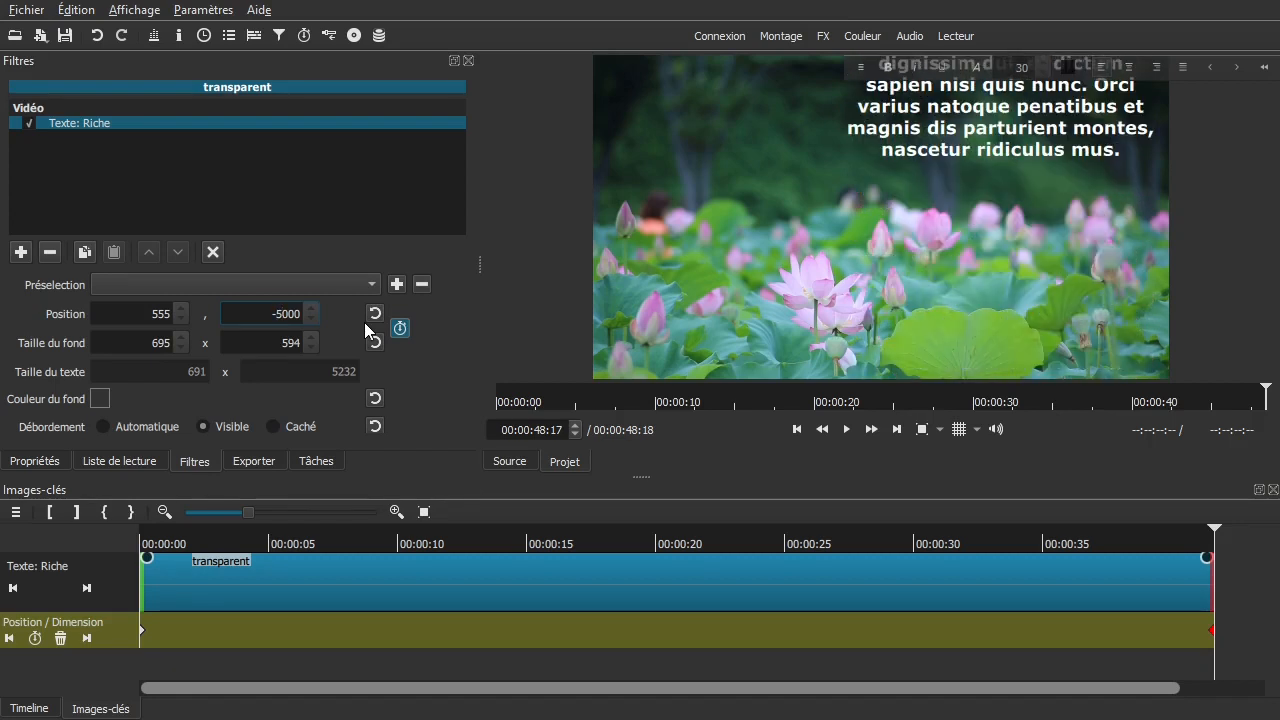
pyautogui.press('Delete')
pyautogui.write('2')
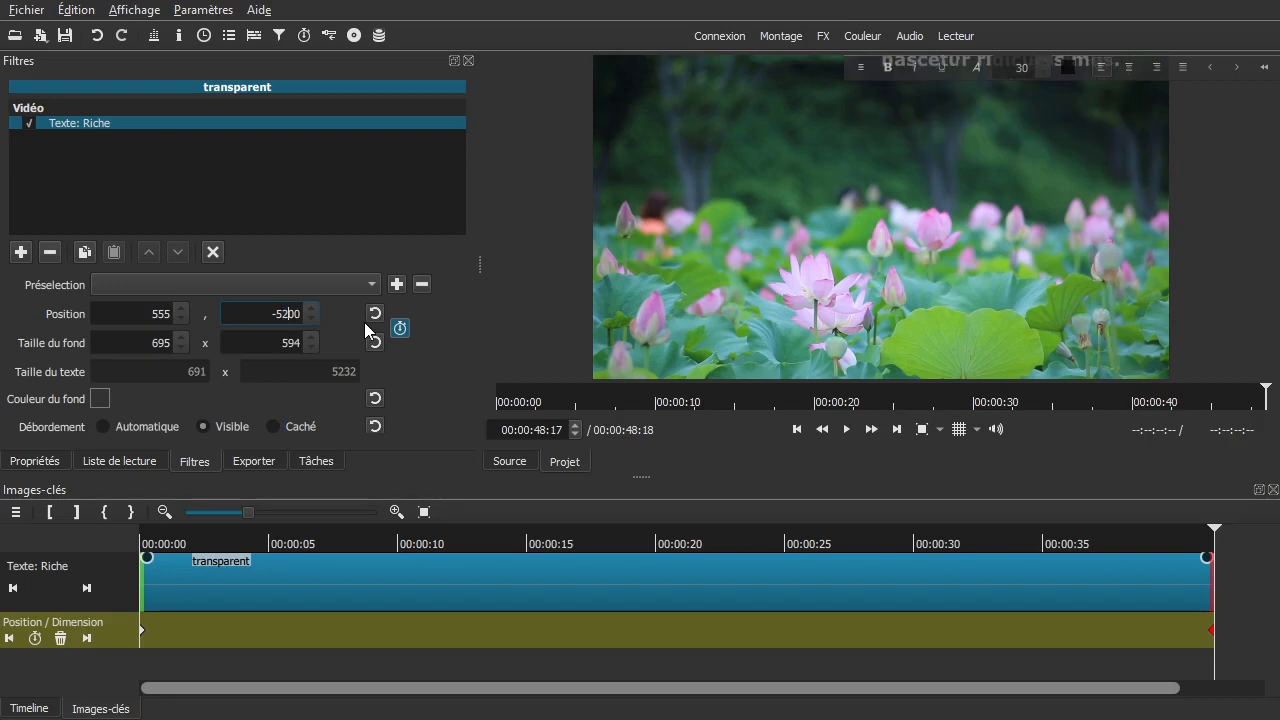
pyautogui.press('Left')
pyautogui.hotkey('shift', 'Right')
pyautogui.write('3')
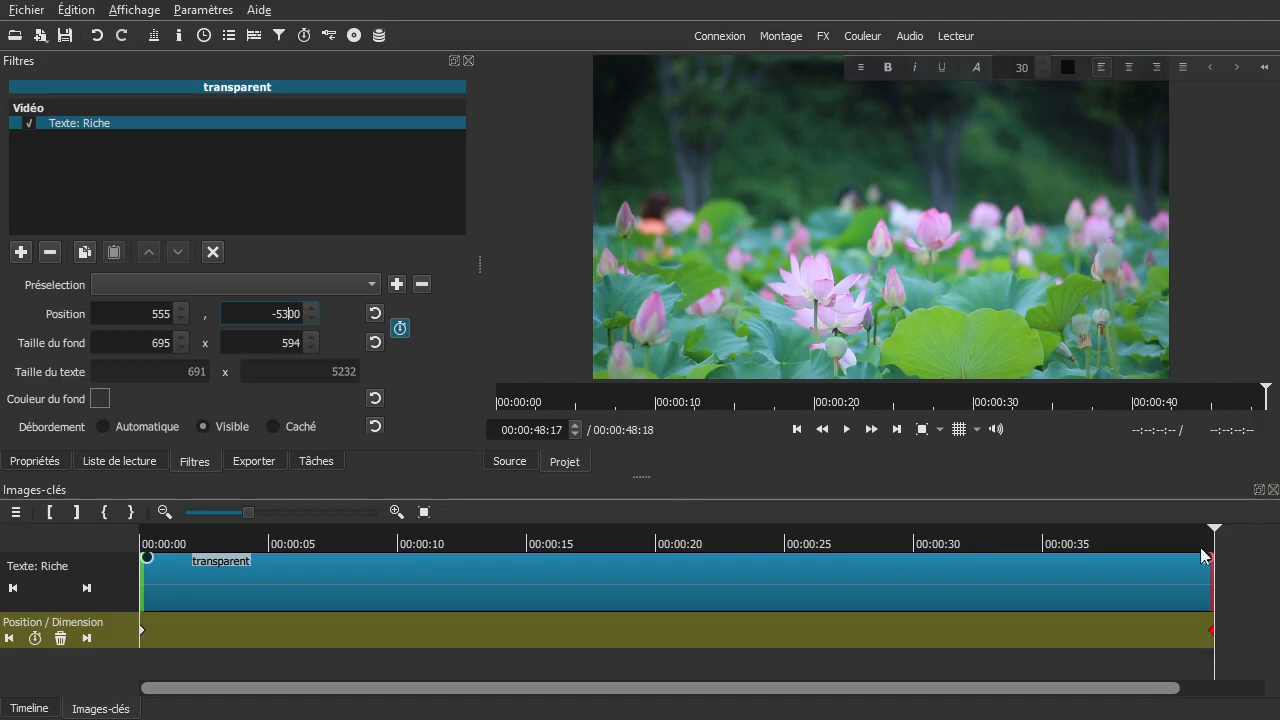
# Scrub through the keyframed clip from end to start and forward again to check the upward text scroll.
pyautogui.click(1163, 538)
pyautogui.moveTo(1162, 535); pyautogui.dragTo(143, 545)
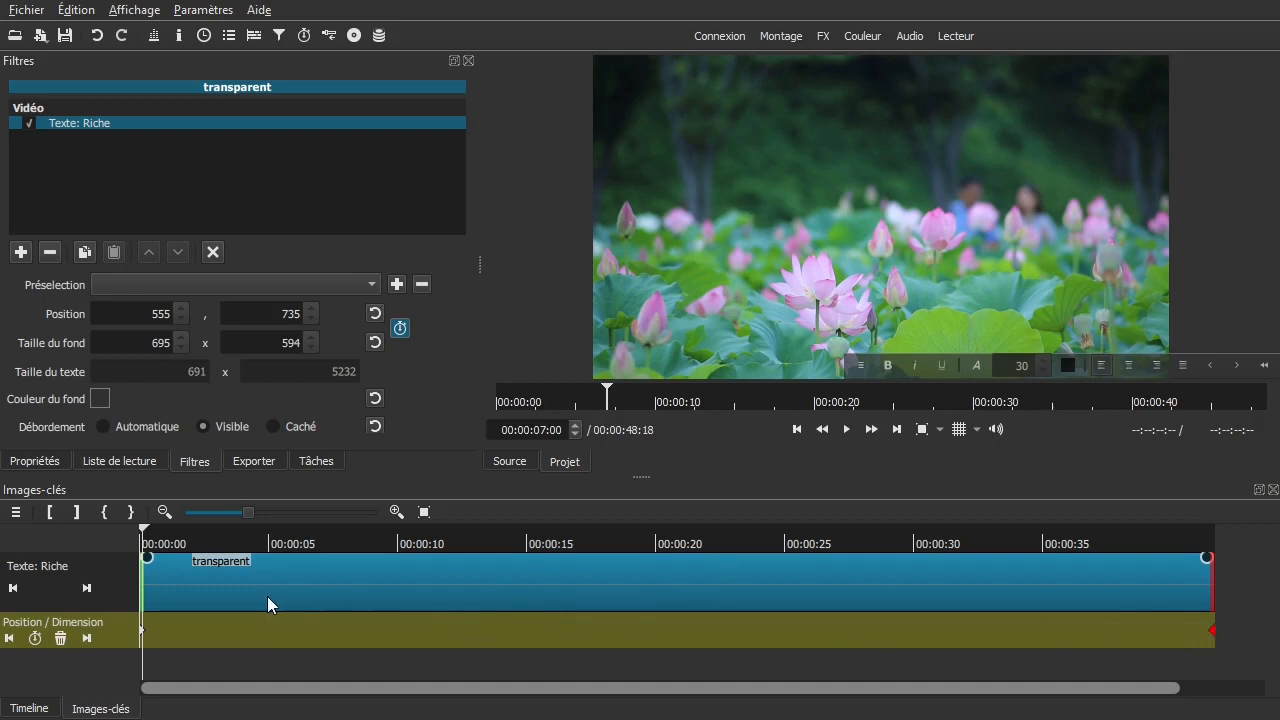
pyautogui.moveTo(266, 535); pyautogui.dragTo(388, 544)
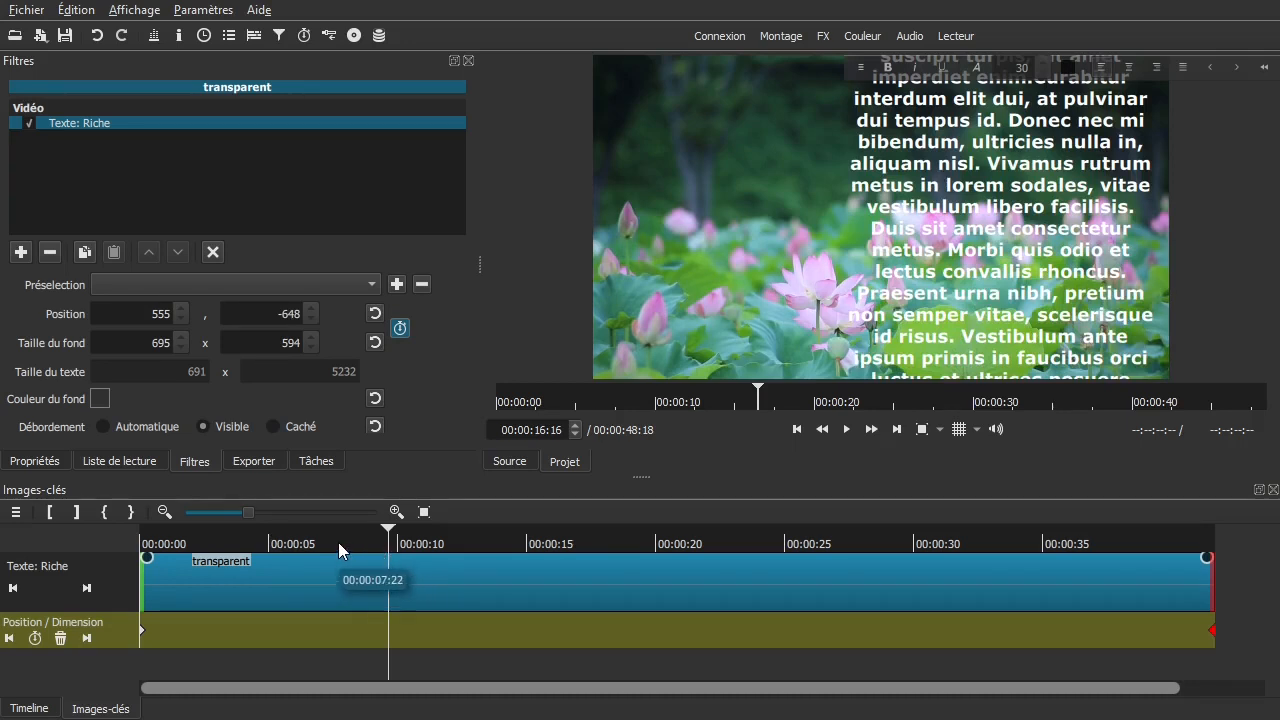
pyautogui.click(192, 541)
pyautogui.click(136, 541)
pyautogui.click(141, 540)
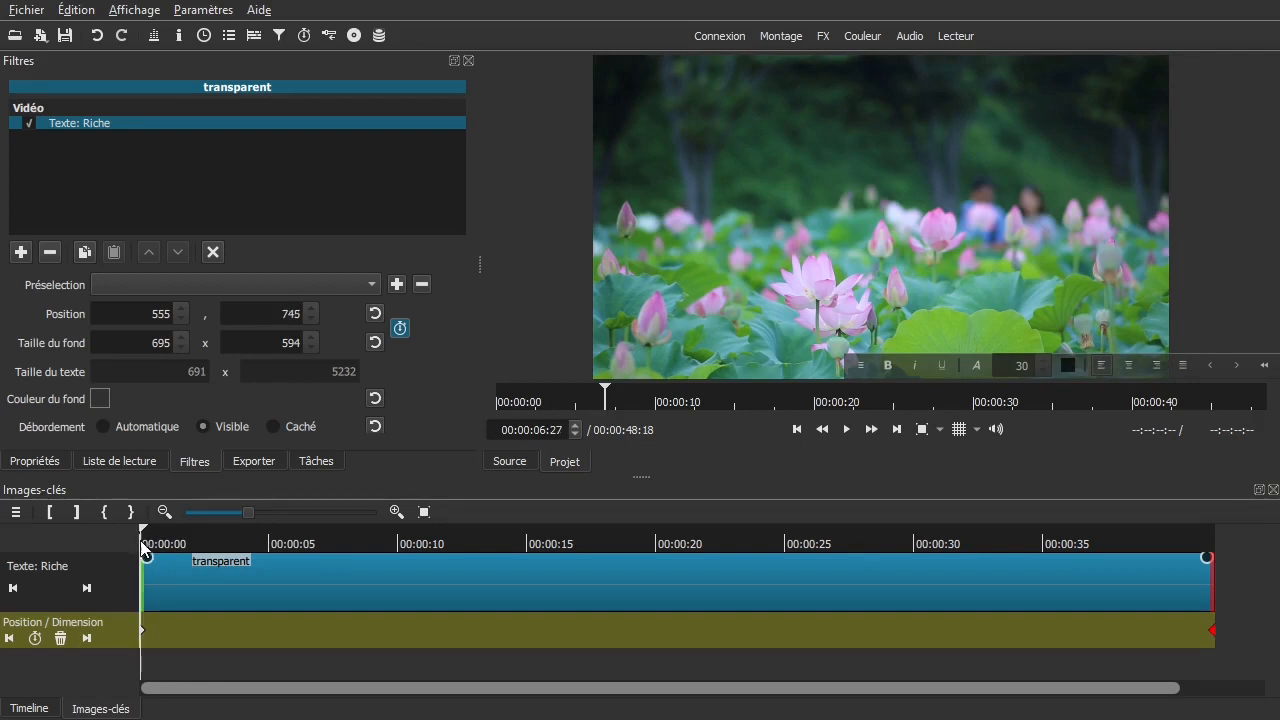
pyautogui.moveTo(178, 542); pyautogui.dragTo(853, 533)
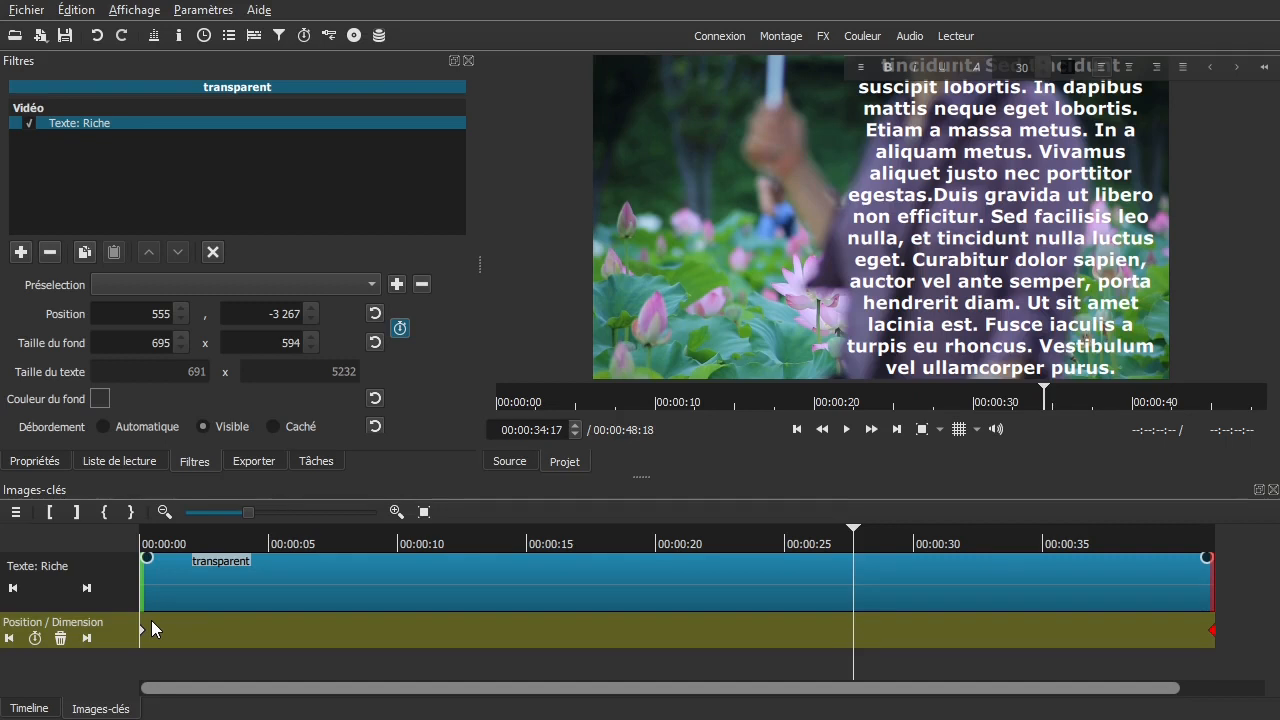
# Play the project in the timeline from just before the transparent clip to preview the scrolling text, and stop playback.
pyautogui.click(29, 708)
pyautogui.moveTo(320, 538); pyautogui.dragTo(264, 541)
pyautogui.press('space')
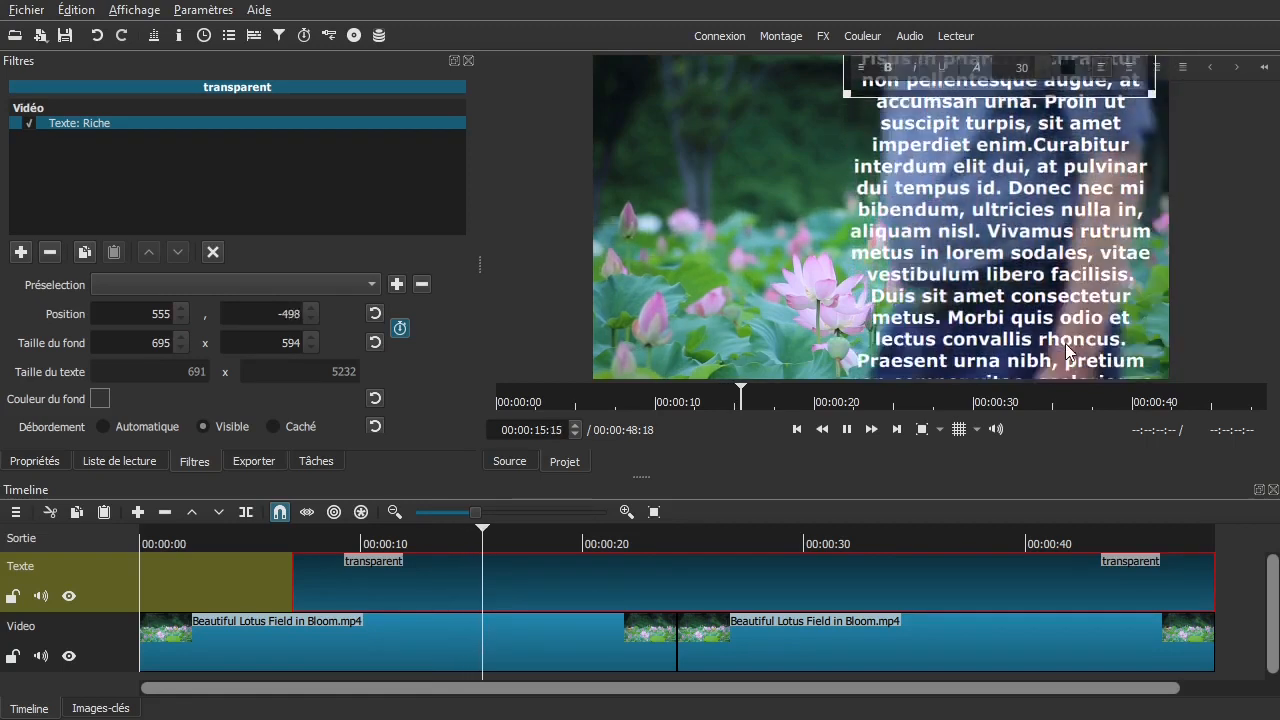
pyautogui.press('space')
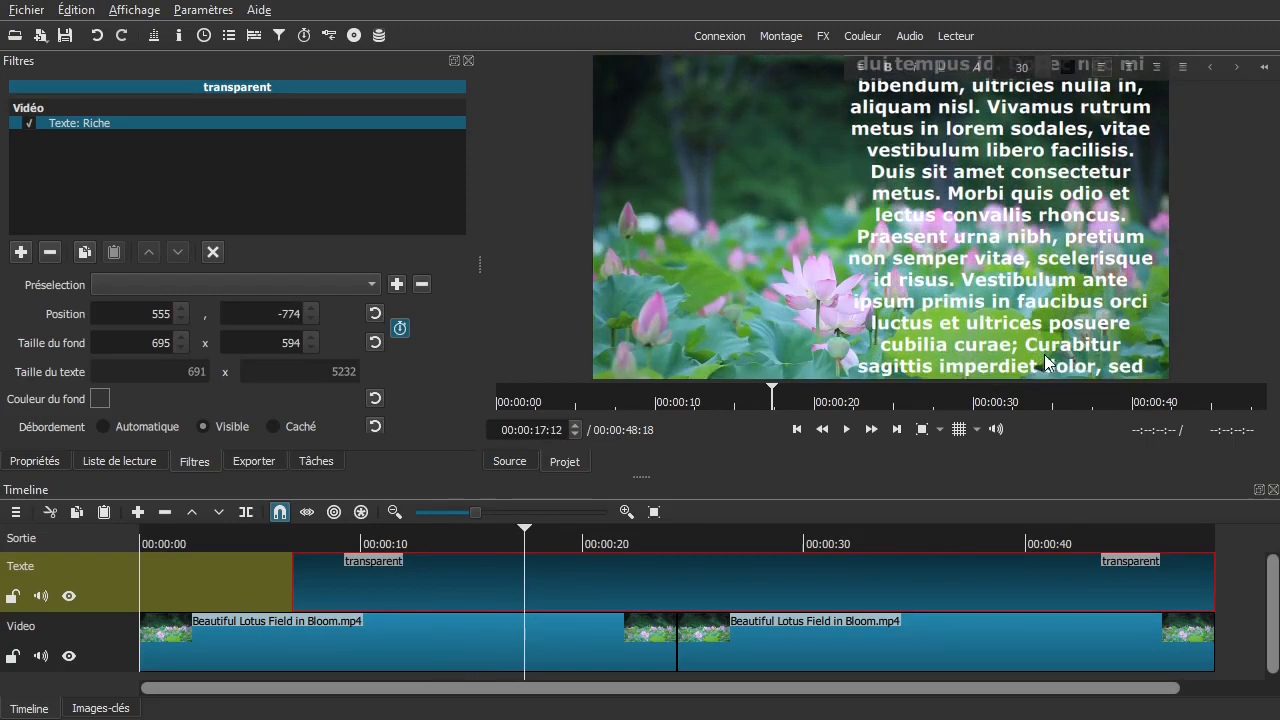
# Move the end position keyframe earlier, to about 7 seconds into the clip, to speed up the scroll, and return to the timeline.
pyautogui.click(84, 709)
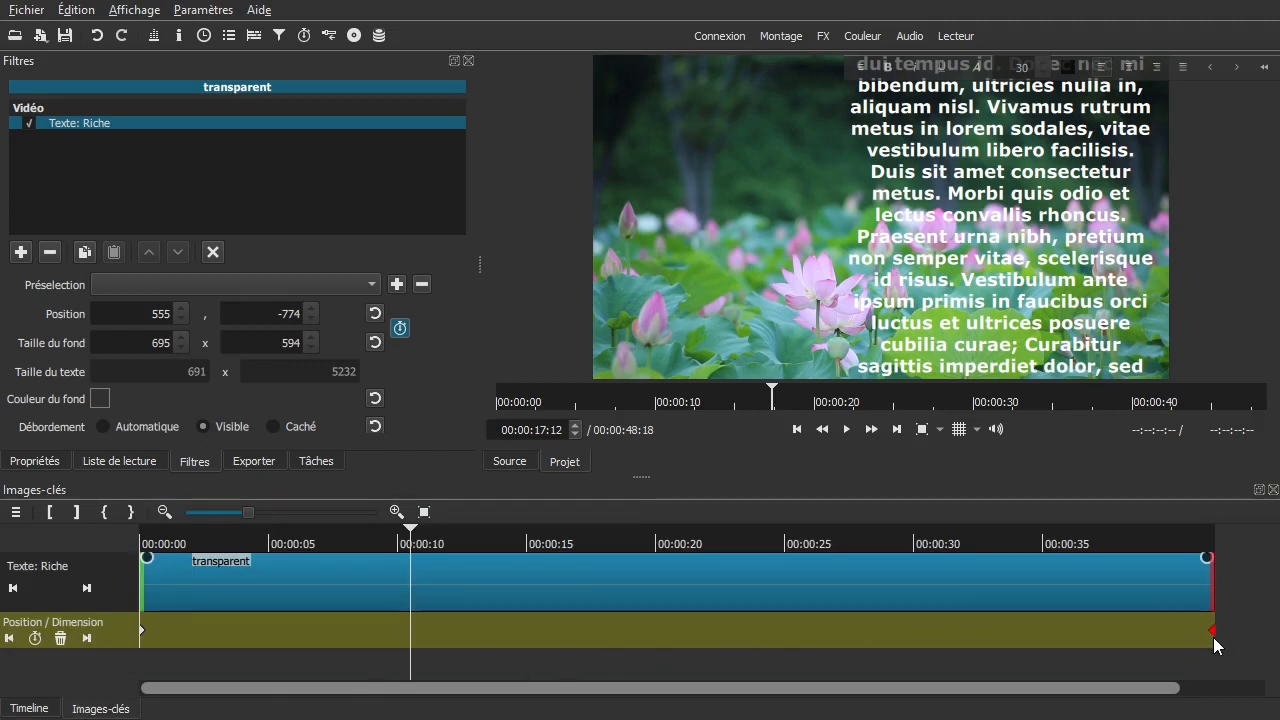
pyautogui.moveTo(1213, 640)
pyautogui.moveTo(1213, 638); pyautogui.dragTo(327, 651)
pyautogui.click(240, 665)
pyautogui.click(44, 710)
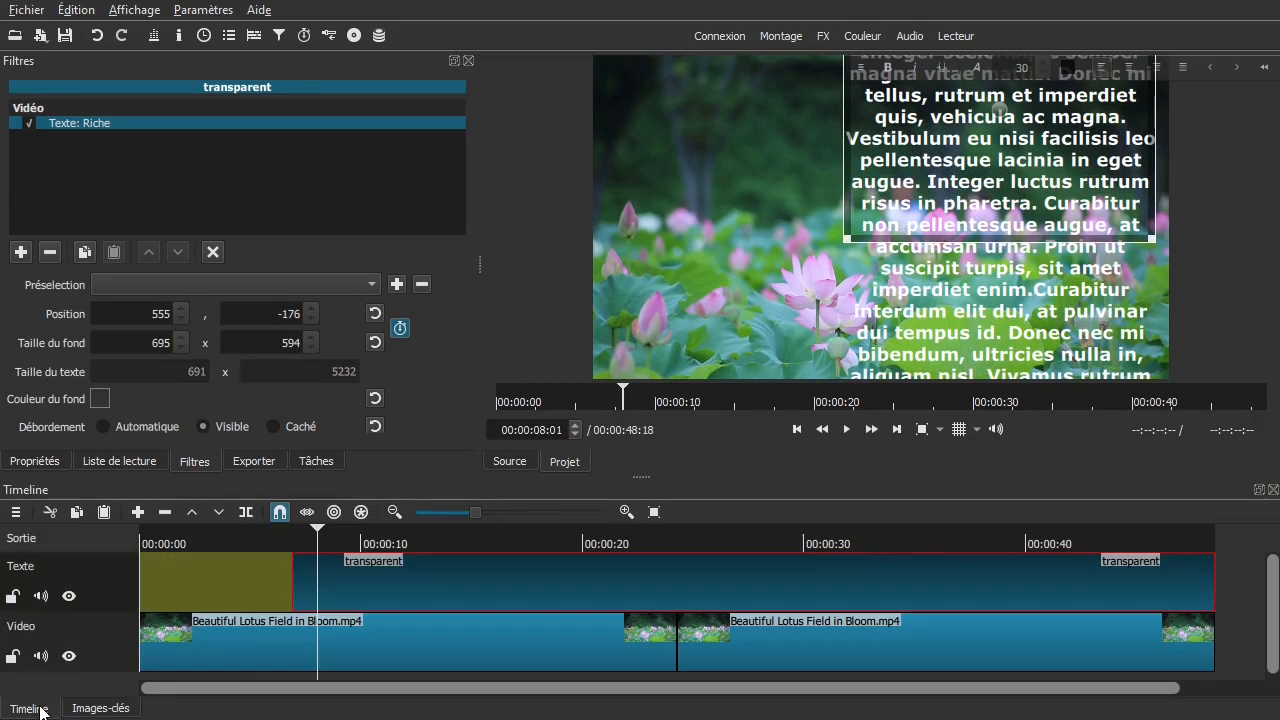
# Play the project from just before the transparent clip to check the faster text scroll, and stop playback.
pyautogui.moveTo(276, 545); pyautogui.dragTo(280, 539)
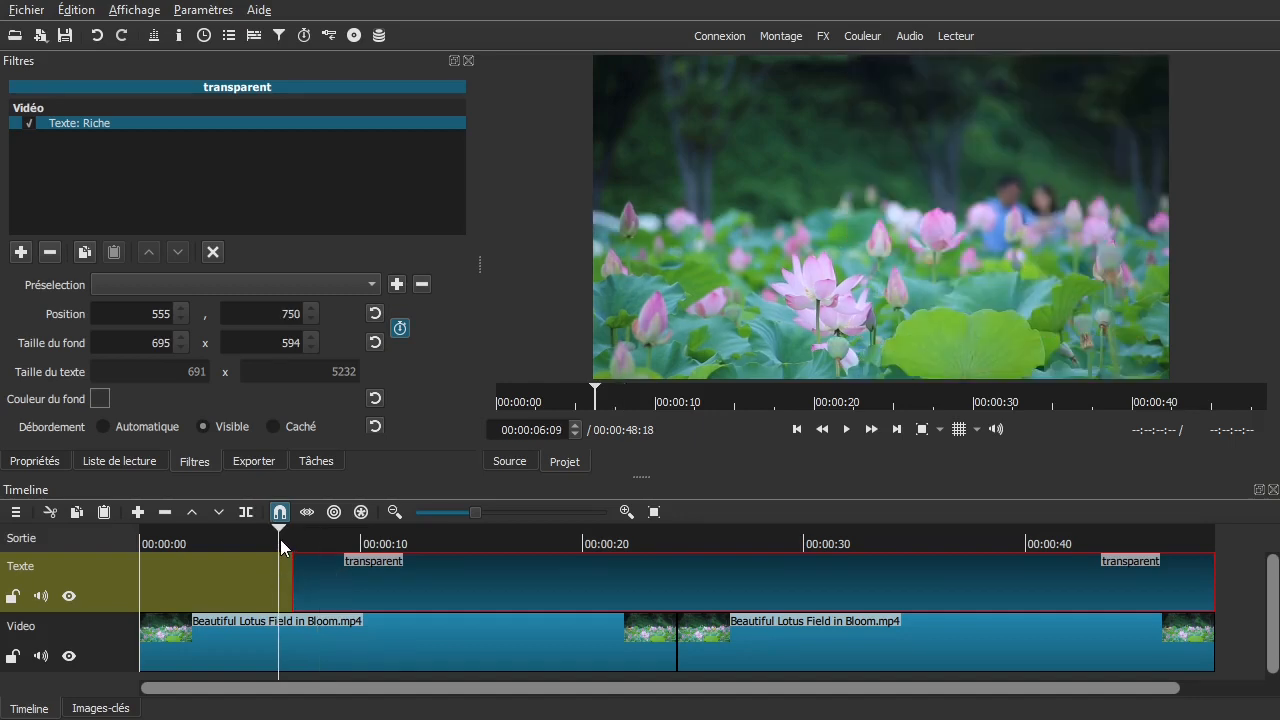
pyautogui.press('space')
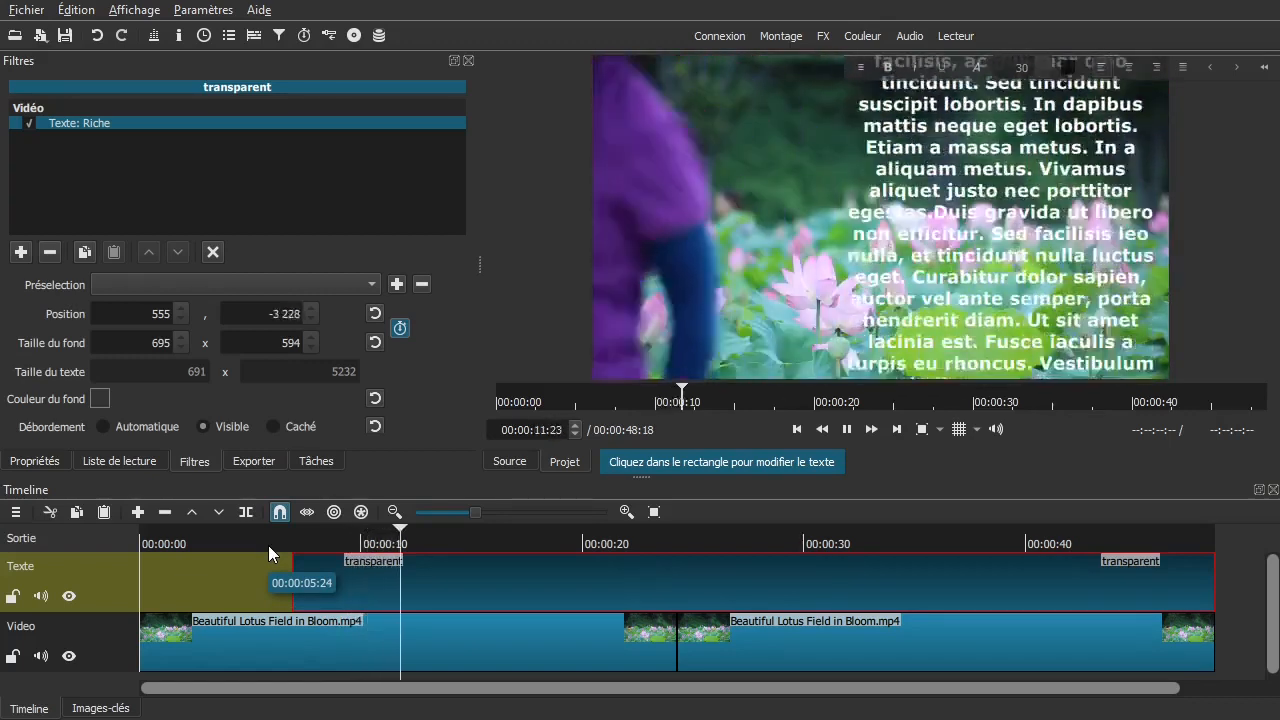
pyautogui.press('space')
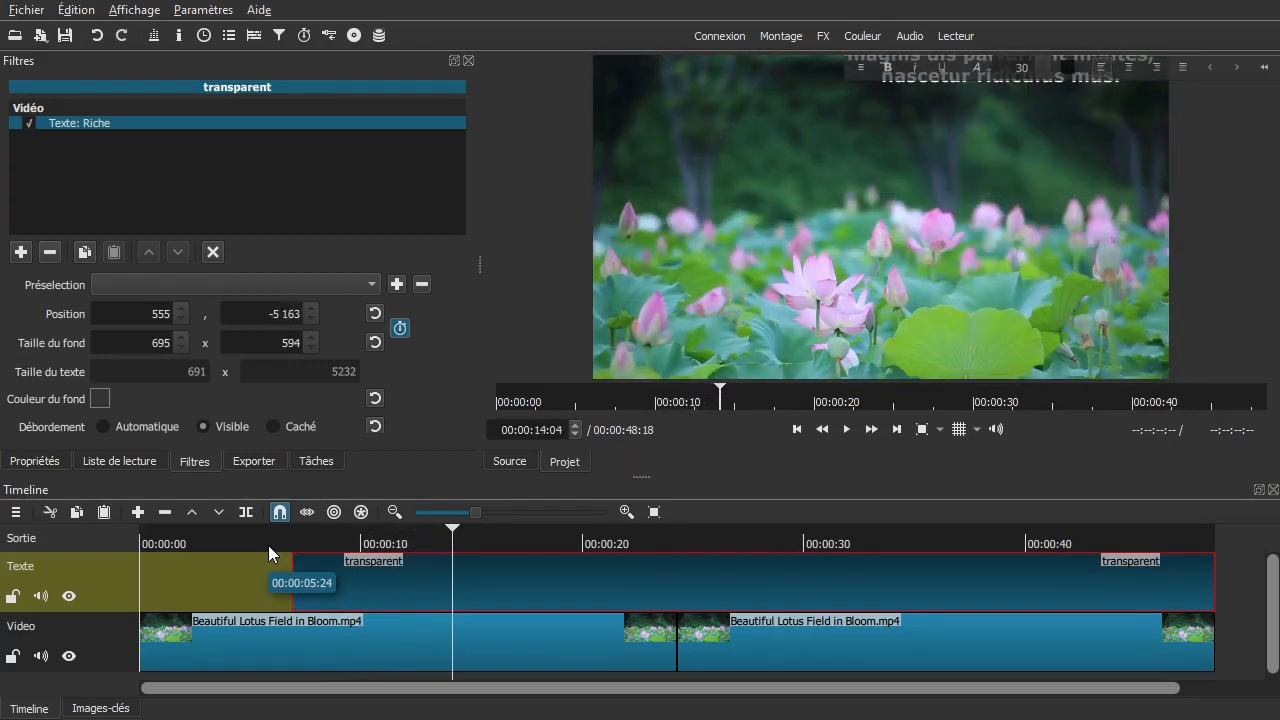
# Move the end position keyframe back to the very end of the transparent clip, and return to the timeline.
pyautogui.click(94, 707)
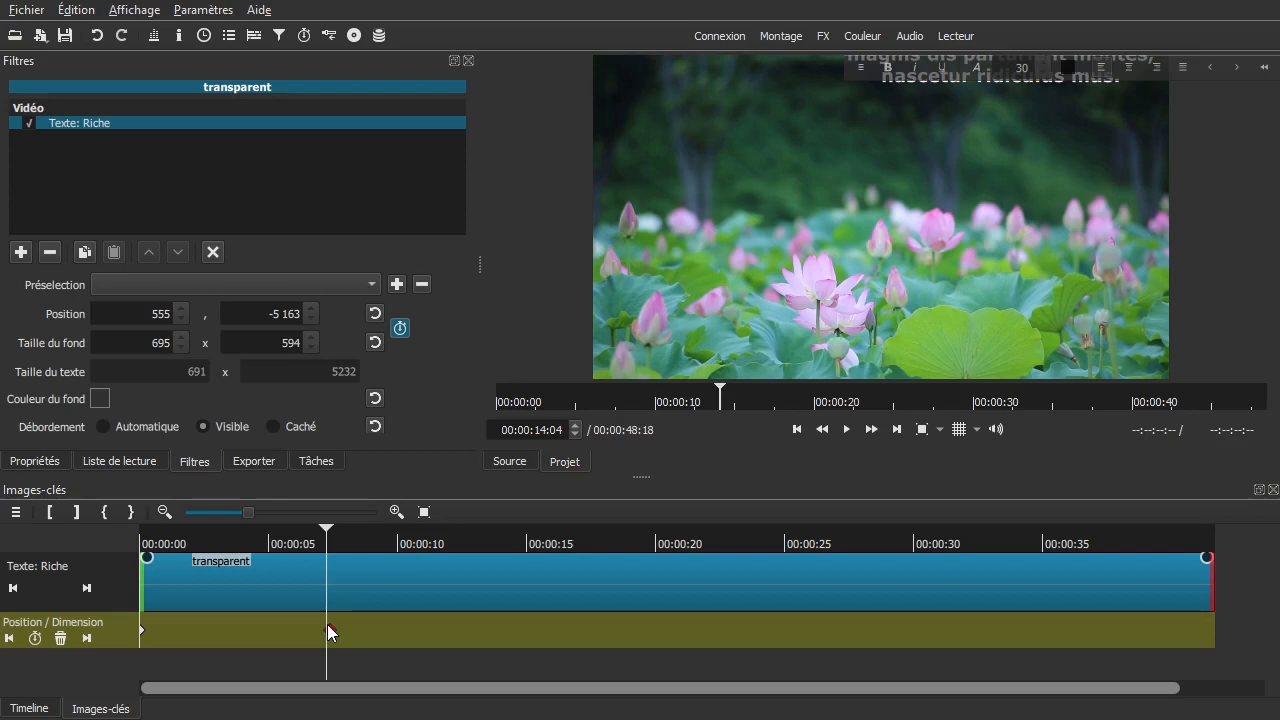
pyautogui.moveTo(331, 633); pyautogui.dragTo(1216, 622)
pyautogui.click(28, 710)
# Preview the slow text scroll from just before the transparent clip, with the Texte track selected instead of the clip, and stop playback.
pyautogui.moveTo(291, 546); pyautogui.dragTo(282, 546)
pyautogui.press('space')
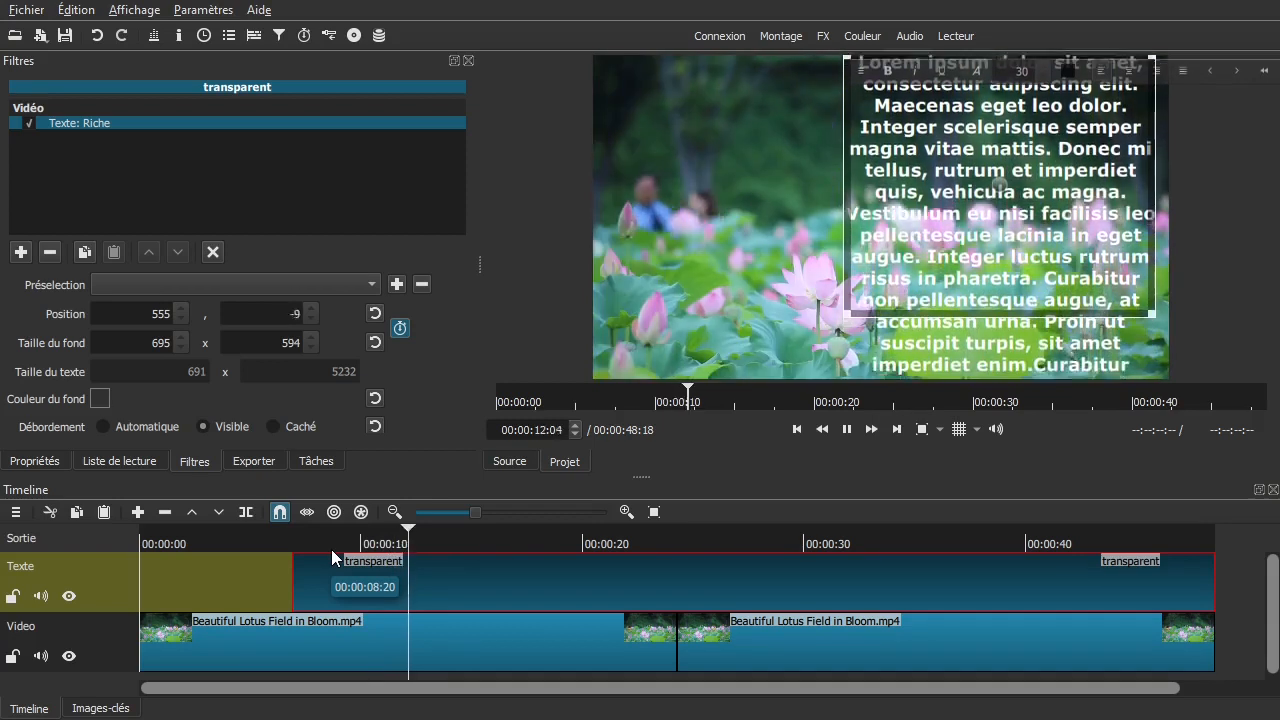
pyautogui.click(121, 597)
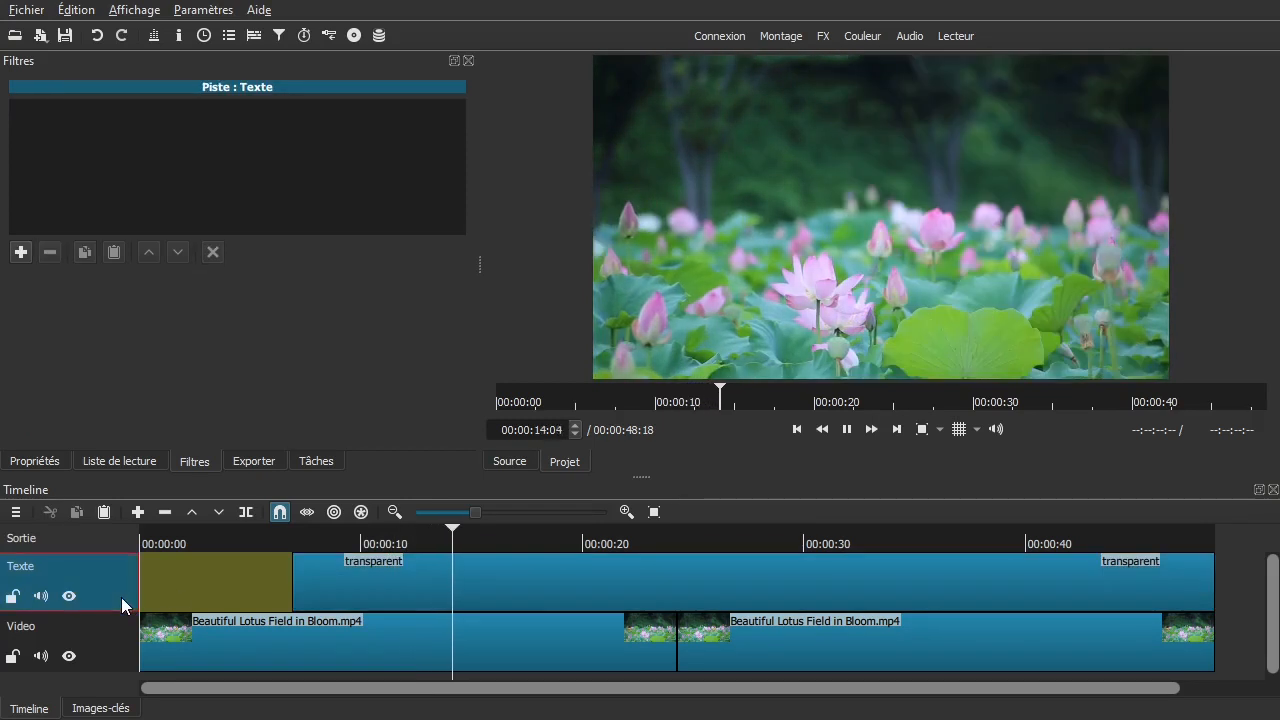
pyautogui.moveTo(255, 573); pyautogui.dragTo(292, 568)
pyautogui.press('space')
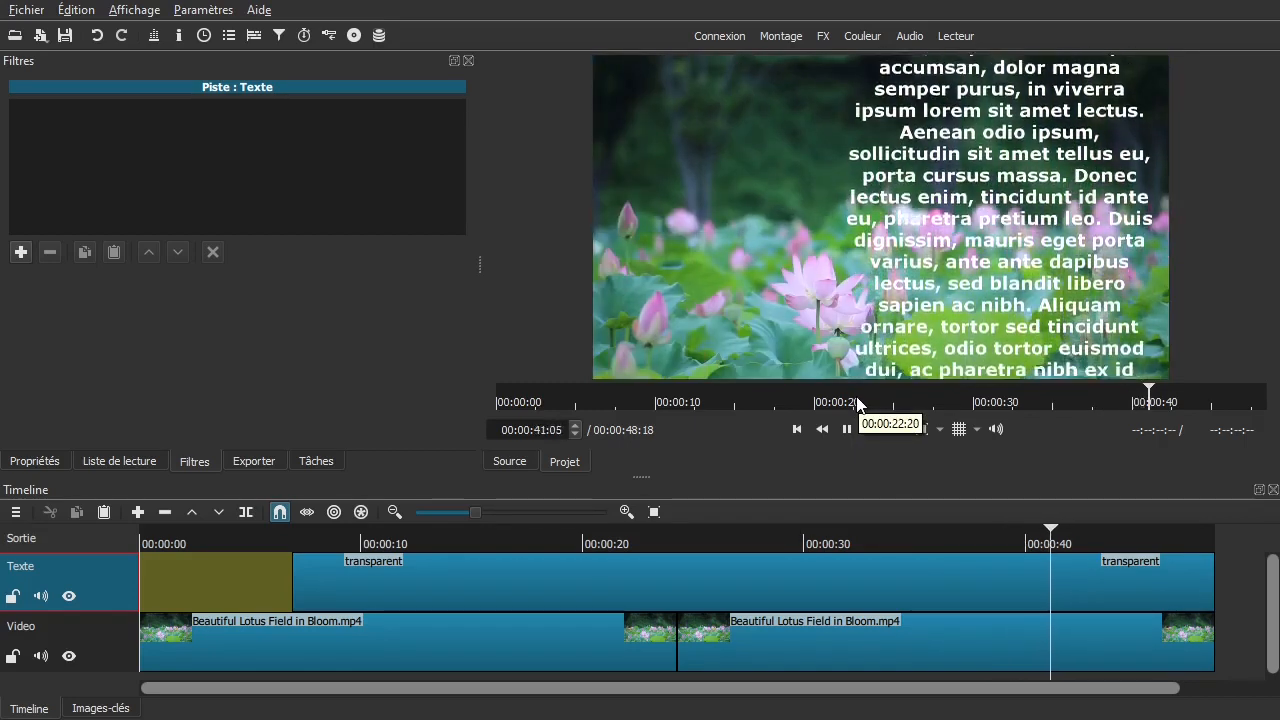
pyautogui.press('space')
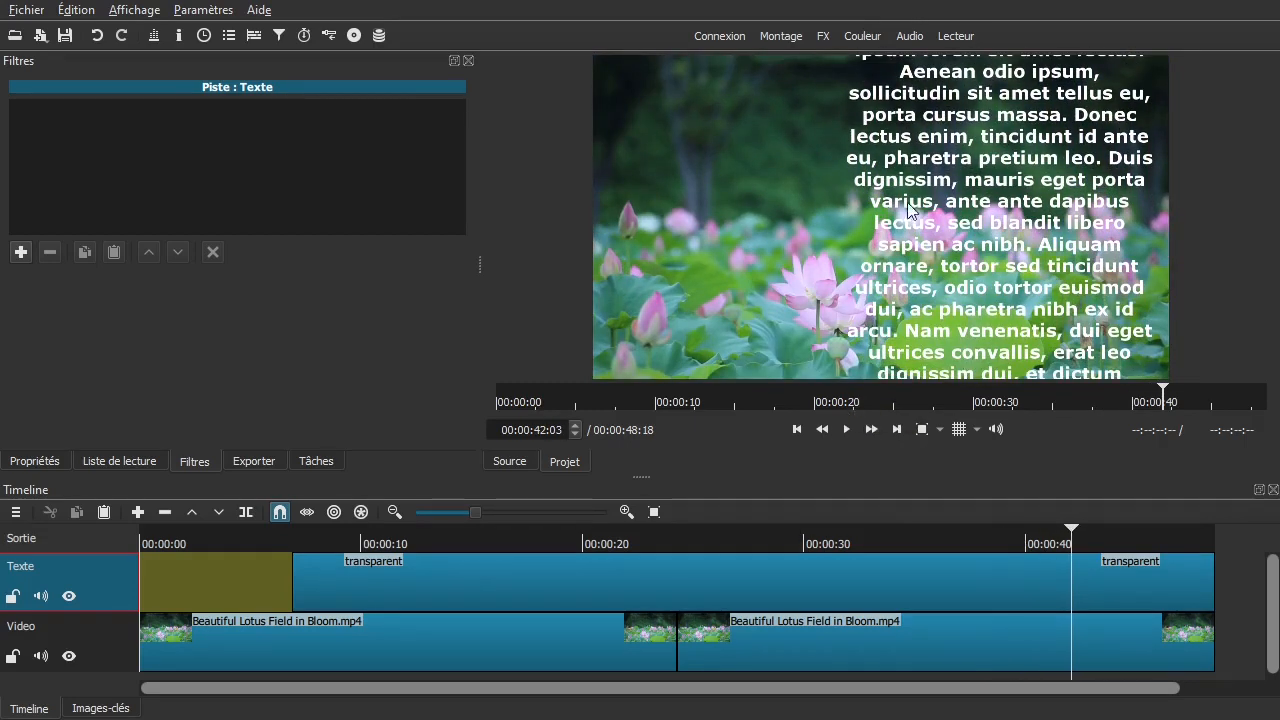
# Select the transparent clip, go to about 24 seconds and reduce the preview zoom to 10 %.
pyautogui.click(408, 583)
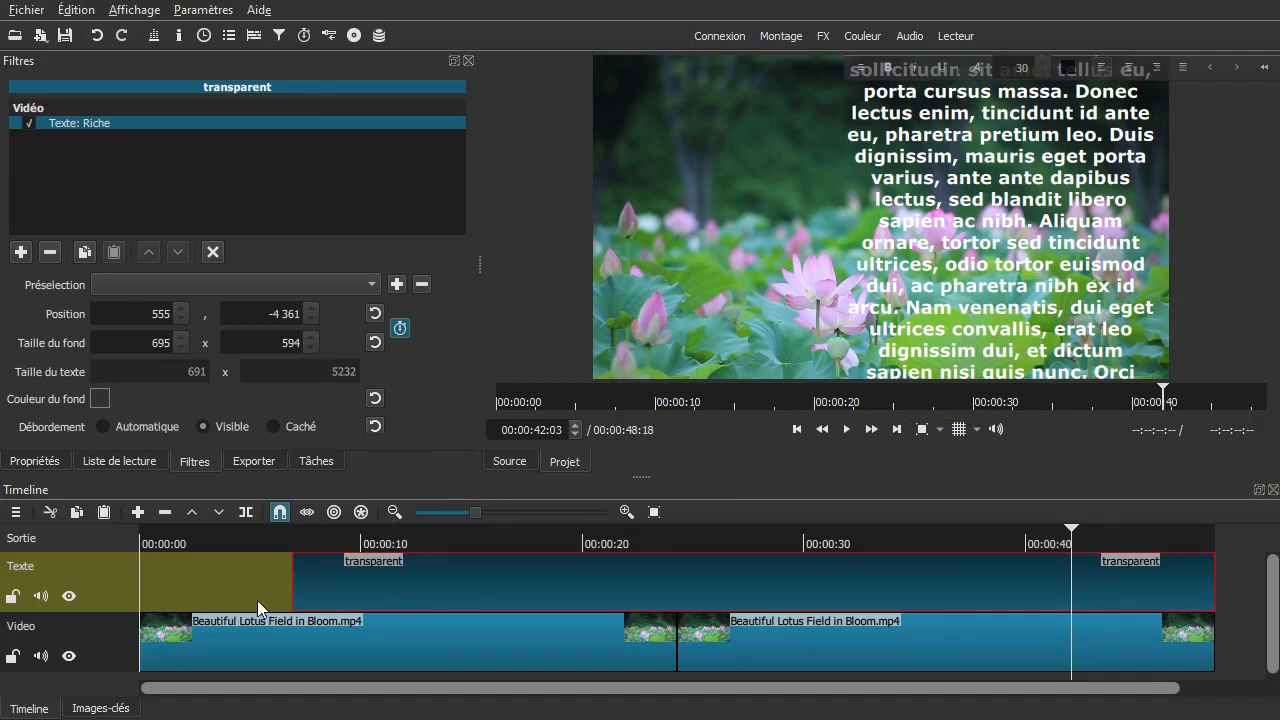
pyautogui.moveTo(750, 542); pyautogui.dragTo(691, 542)
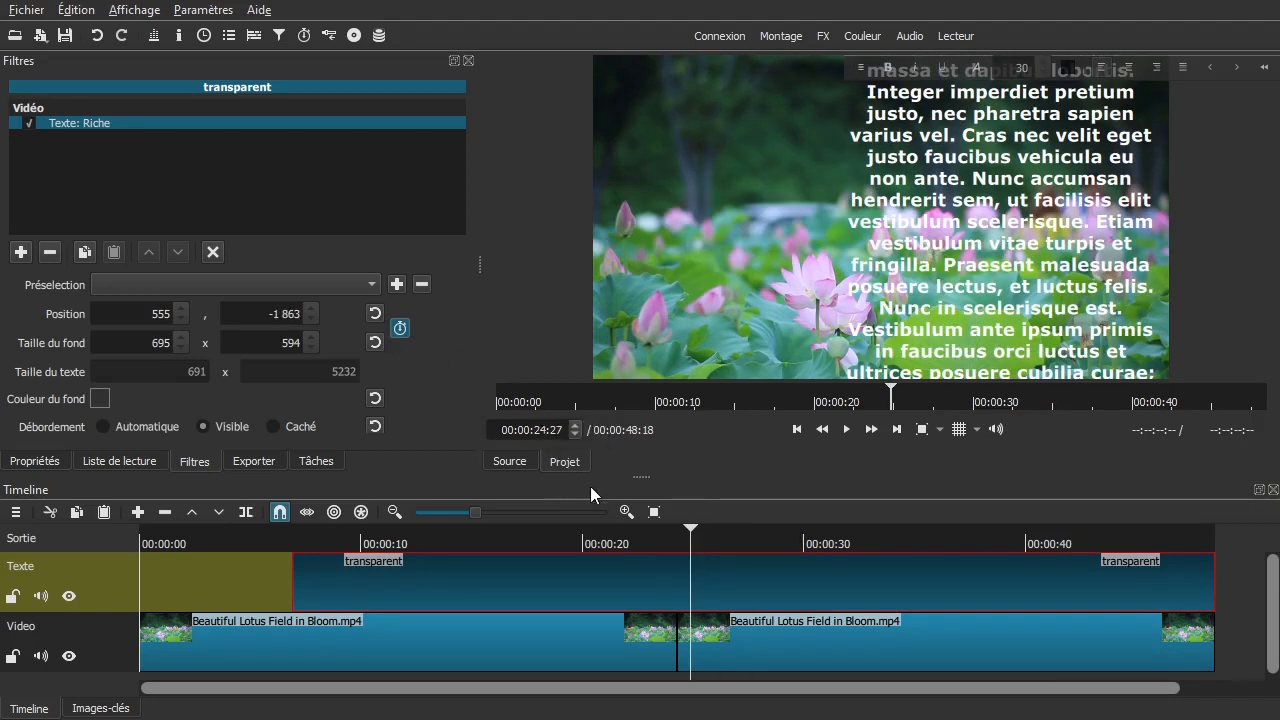
pyautogui.click(939, 431)
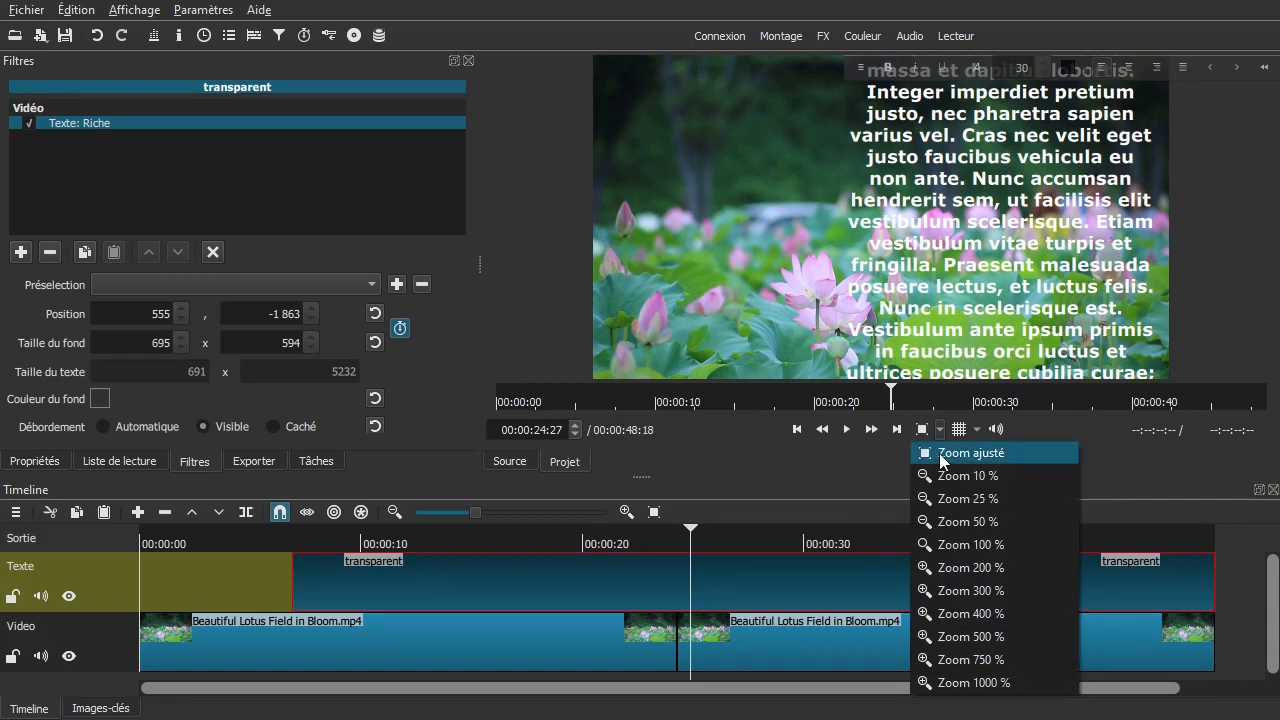
pyautogui.click(940, 455)
pyautogui.click(940, 430)
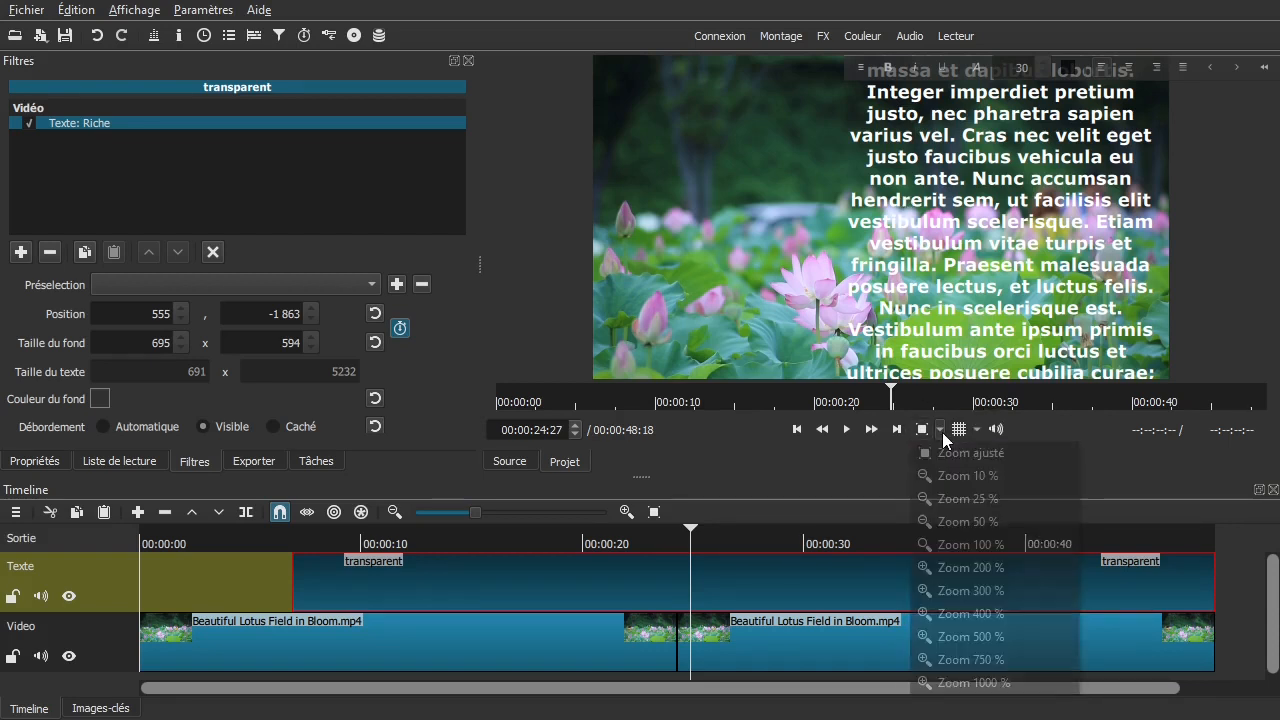
pyautogui.click(933, 476)
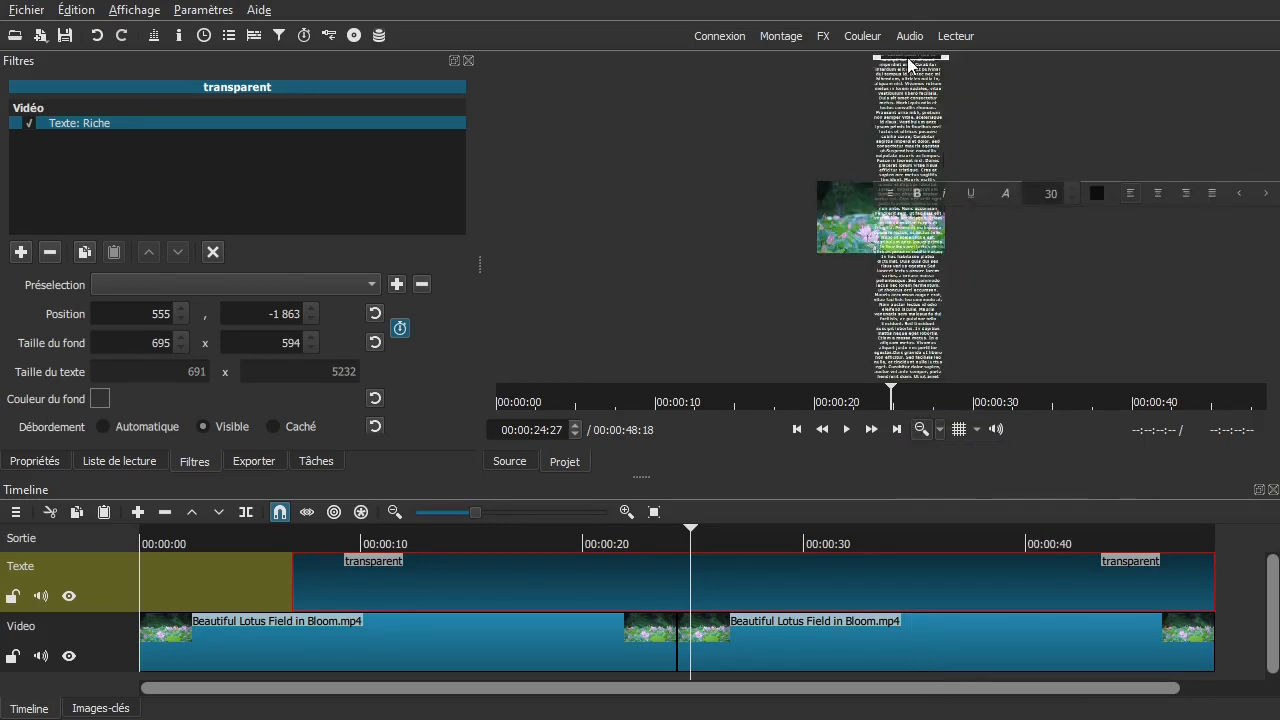
# Shift the text block left at about 12 seconds and right at about 19 seconds to add two intermediate position keyframes.
pyautogui.moveTo(528, 548); pyautogui.dragTo(335, 540)
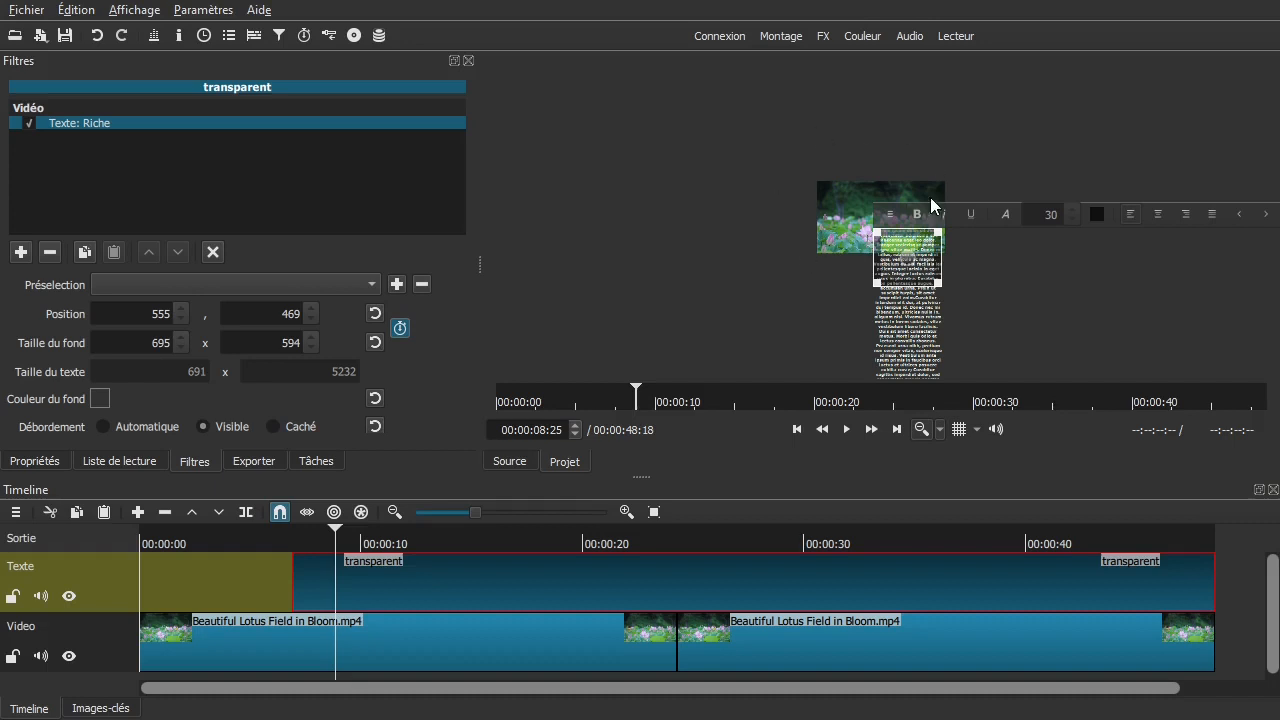
pyautogui.moveTo(429, 540); pyautogui.dragTo(422, 540)
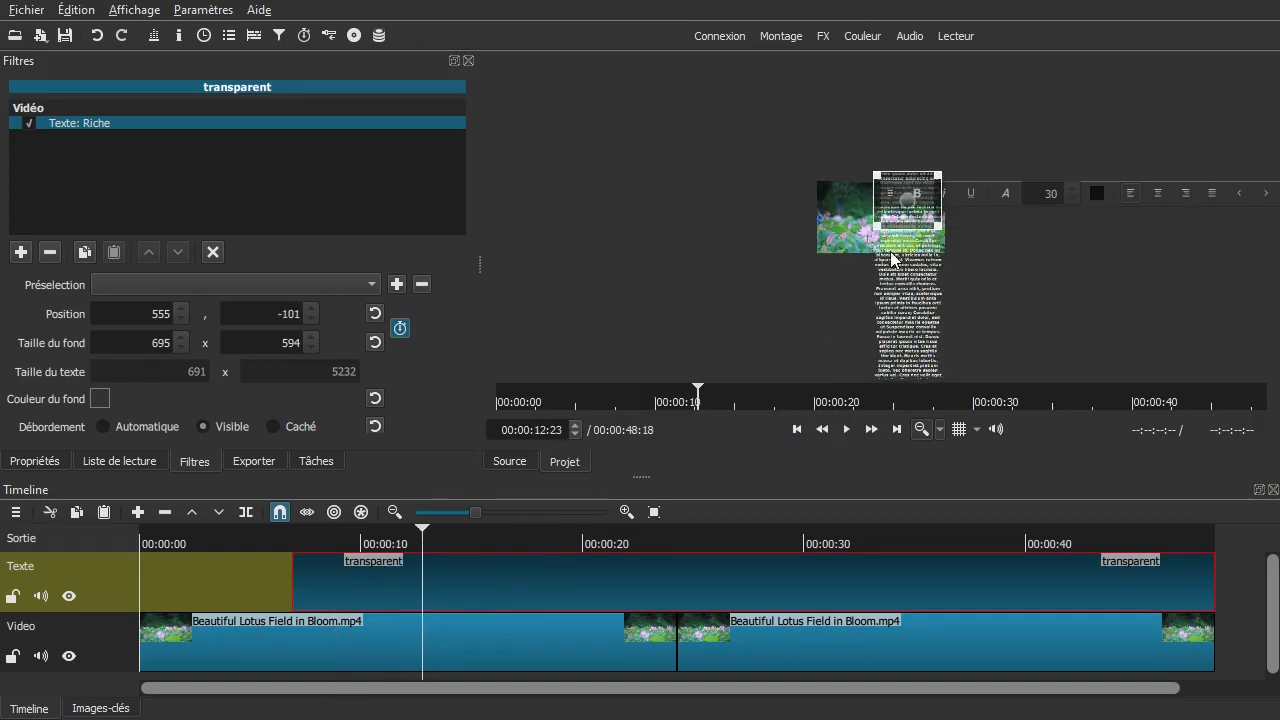
pyautogui.moveTo(907, 202); pyautogui.dragTo(845, 196)
pyautogui.moveTo(393, 542); pyautogui.dragTo(565, 538)
pyautogui.moveTo(858, 101); pyautogui.dragTo(920, 98)
pyautogui.moveTo(629, 544); pyautogui.dragTo(813, 540)
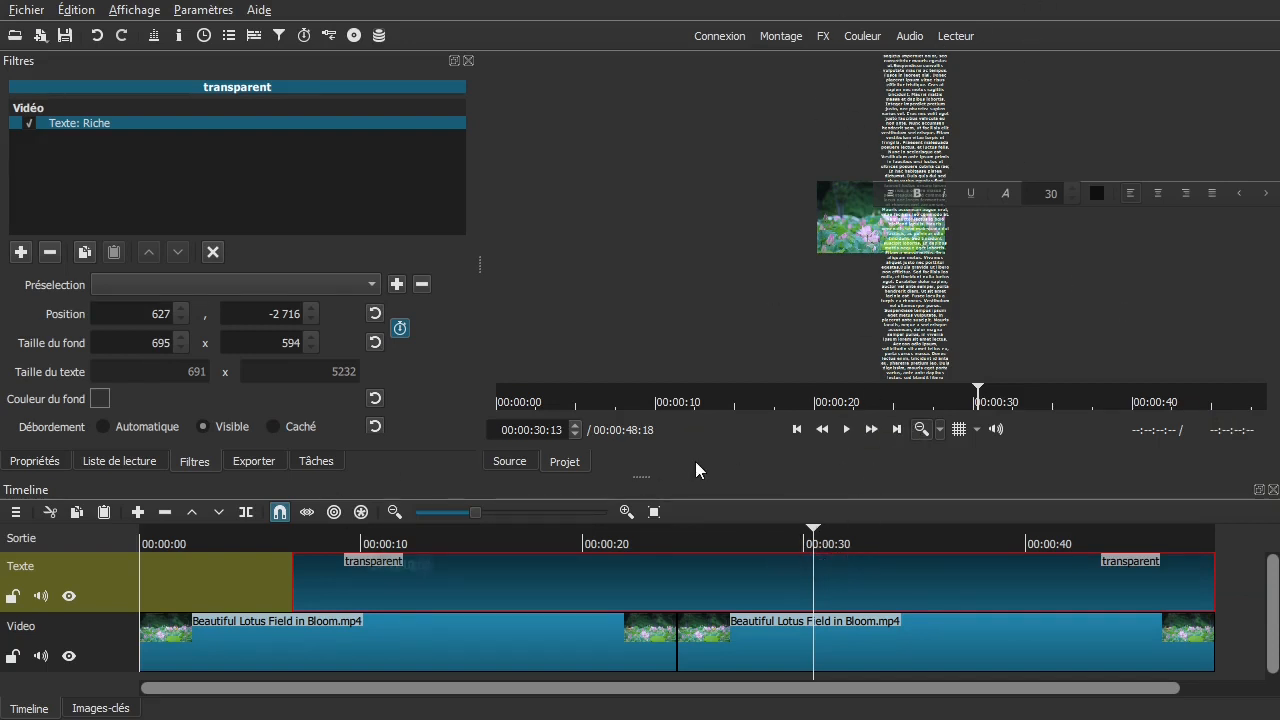
# Enlarge the preview area slightly and set its zoom to Zoom ajusté.
pyautogui.moveTo(638, 481); pyautogui.dragTo(640, 532)
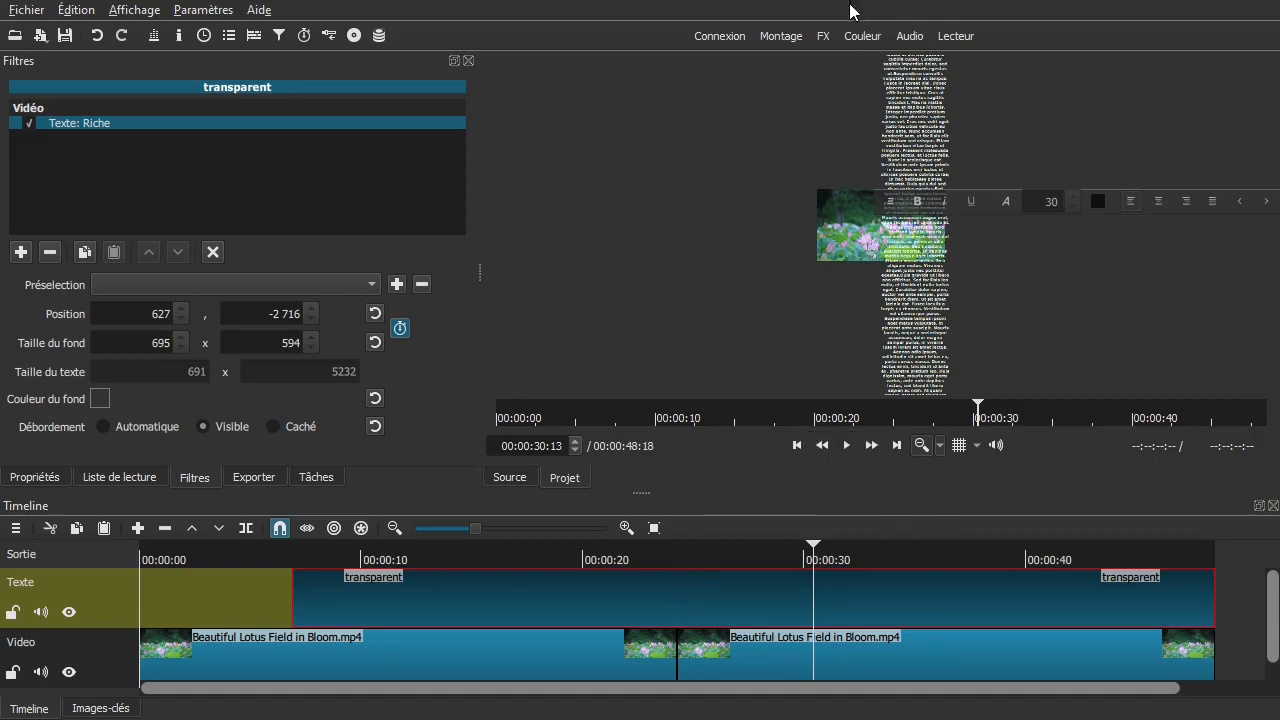
pyautogui.click(940, 447)
pyautogui.click(939, 465)
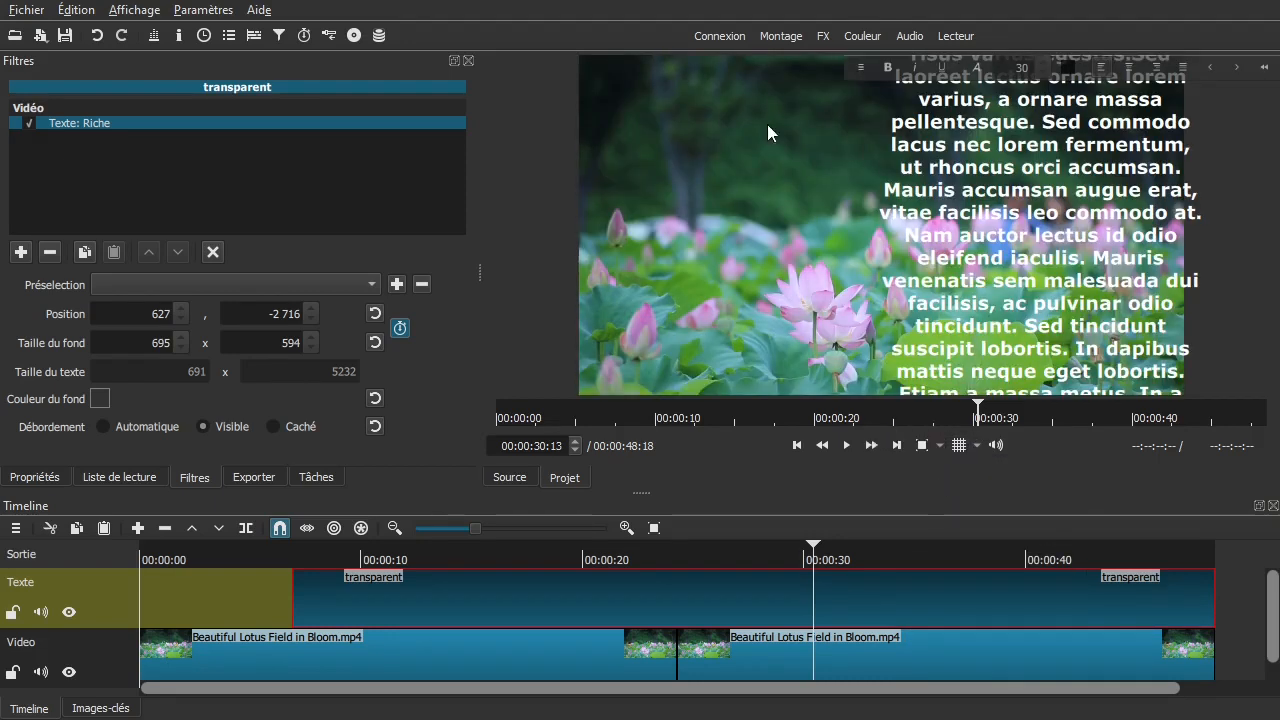
# Play the project from just before the transparent clip to check the text's sideways movement, and stop playback.
pyautogui.click(274, 551)
pyautogui.press('space')
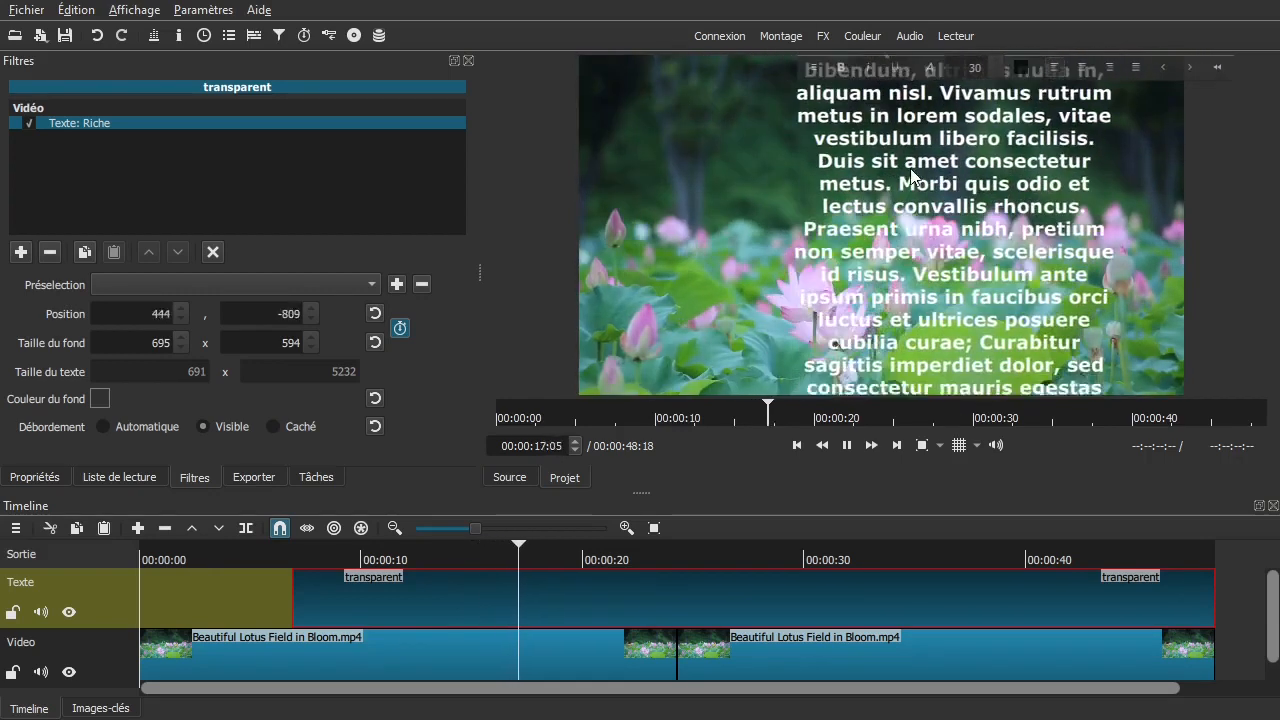
pyautogui.press('space')
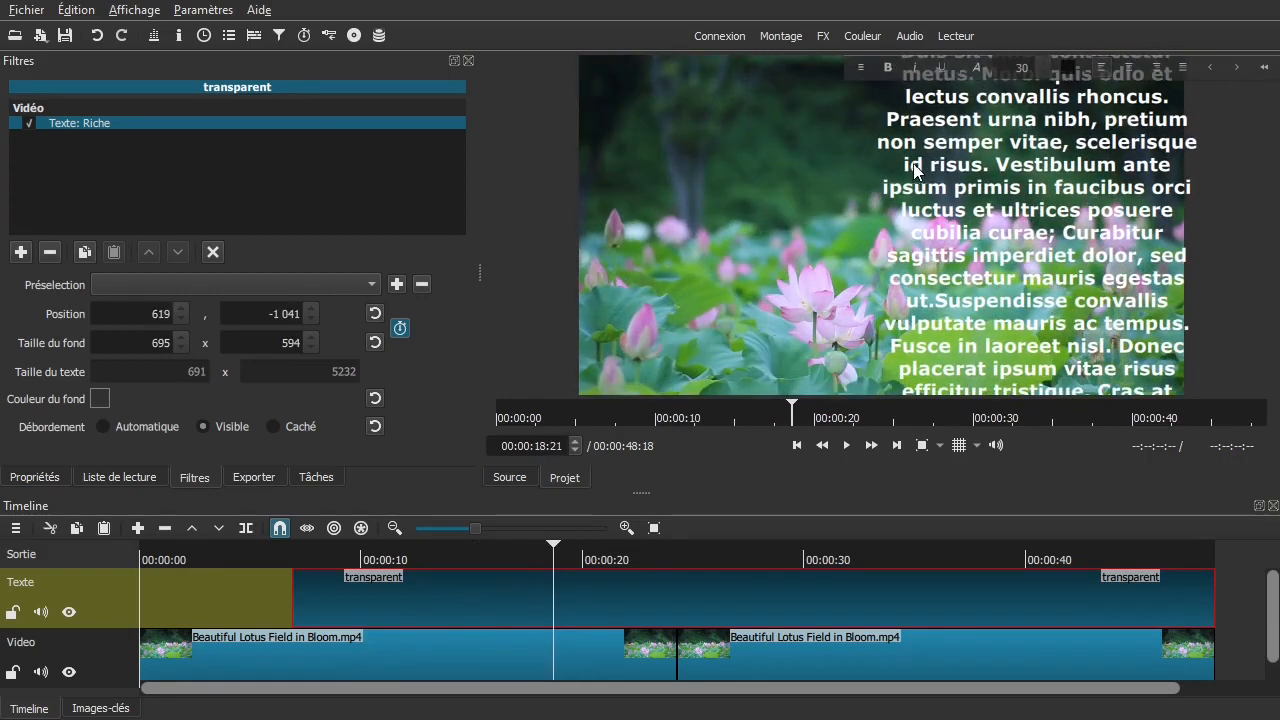
# Delete the two intermediate position keyframes of the rich text and go back to the start of the clip.
pyautogui.click(87, 709)
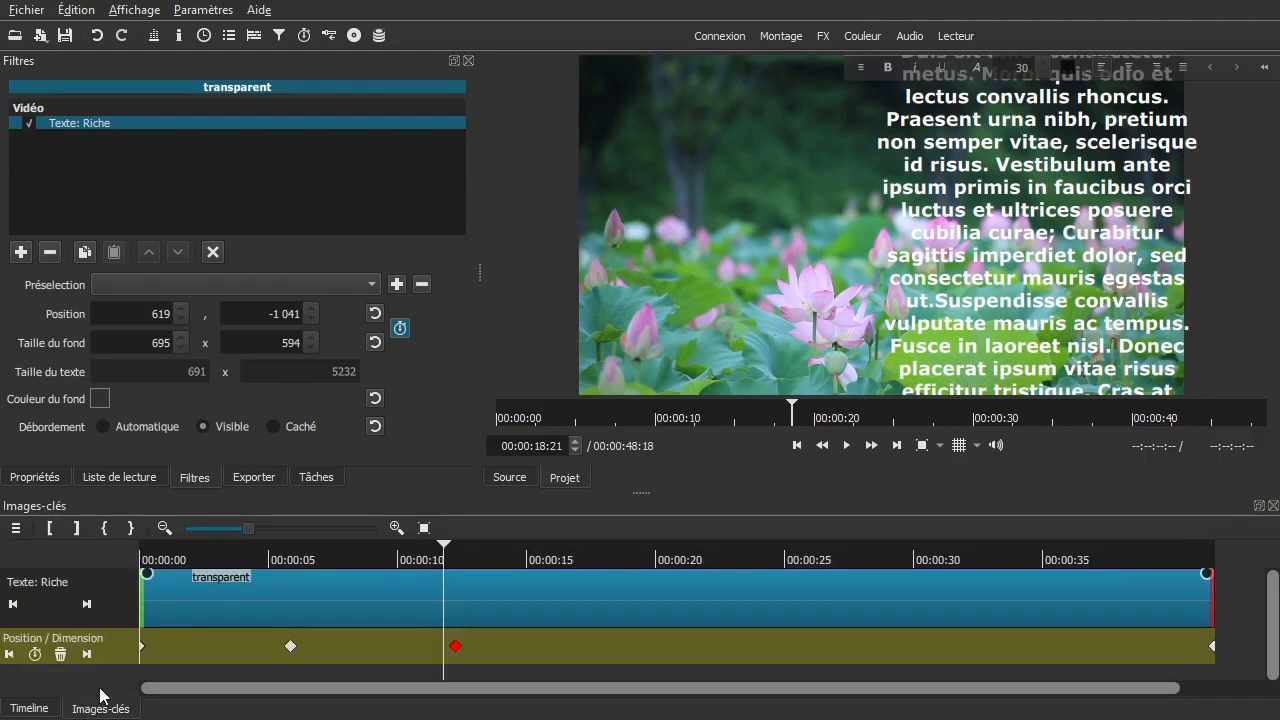
pyautogui.click(455, 648)
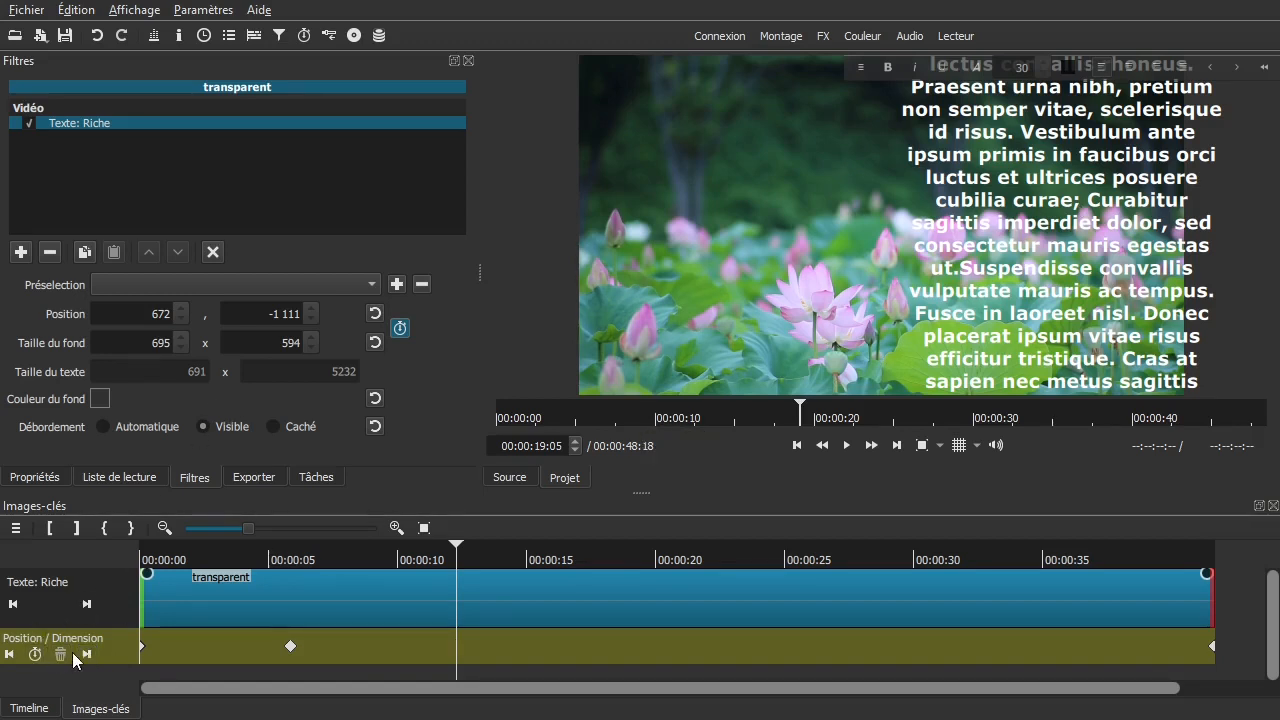
pyautogui.click(290, 648)
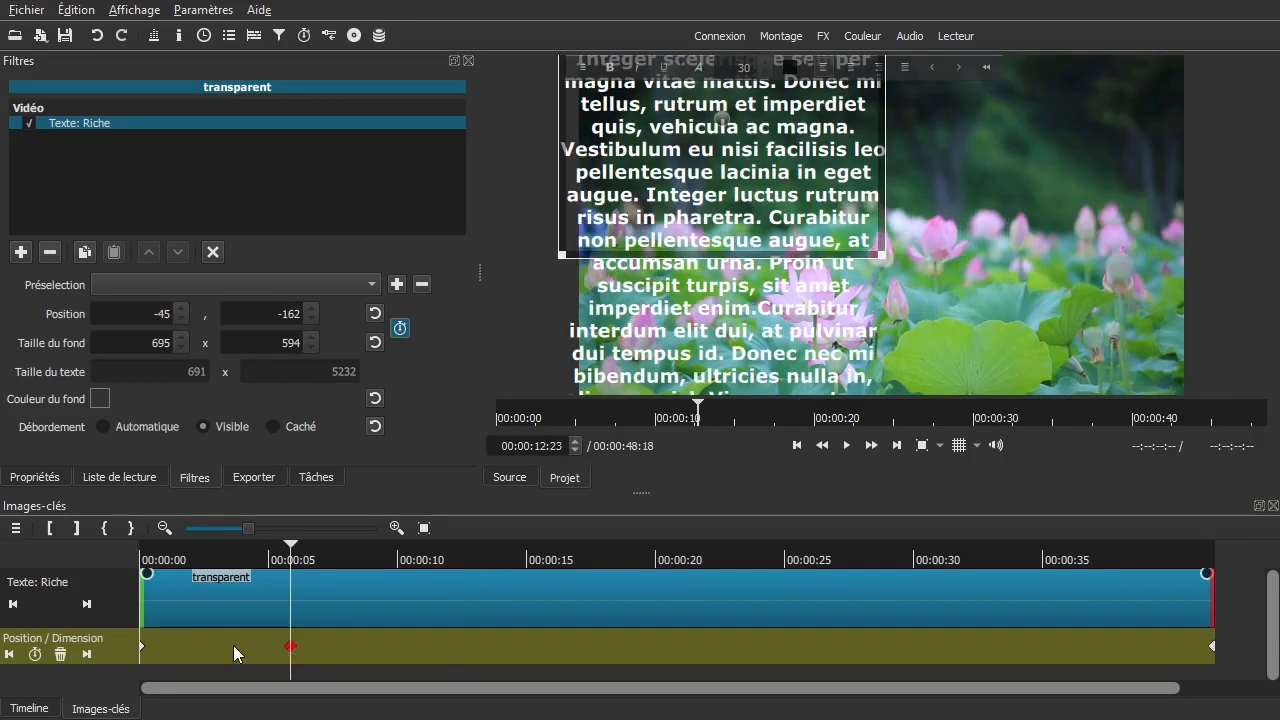
pyautogui.click(60, 654)
pyautogui.moveTo(195, 648); pyautogui.dragTo(142, 650)
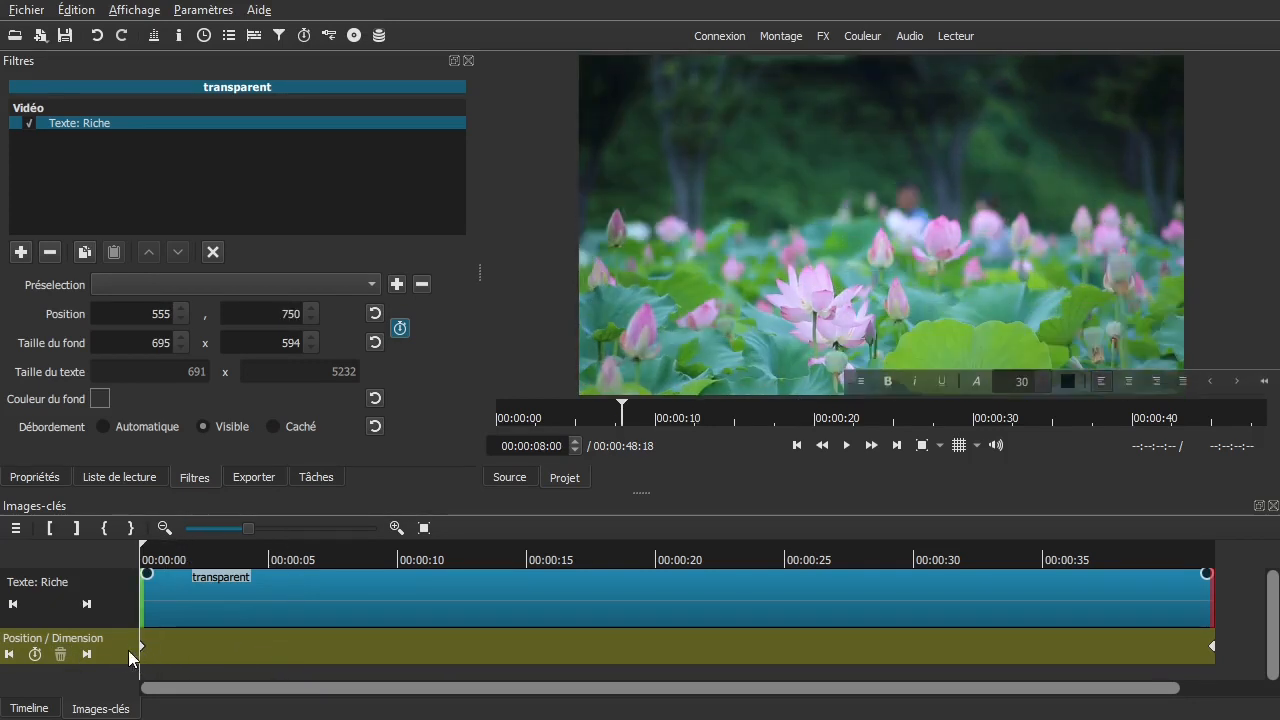
# Return to the timeline, select the Texte track, play from about 6 seconds to check the straight upward scroll, and stop playback.
pyautogui.click(29, 708)
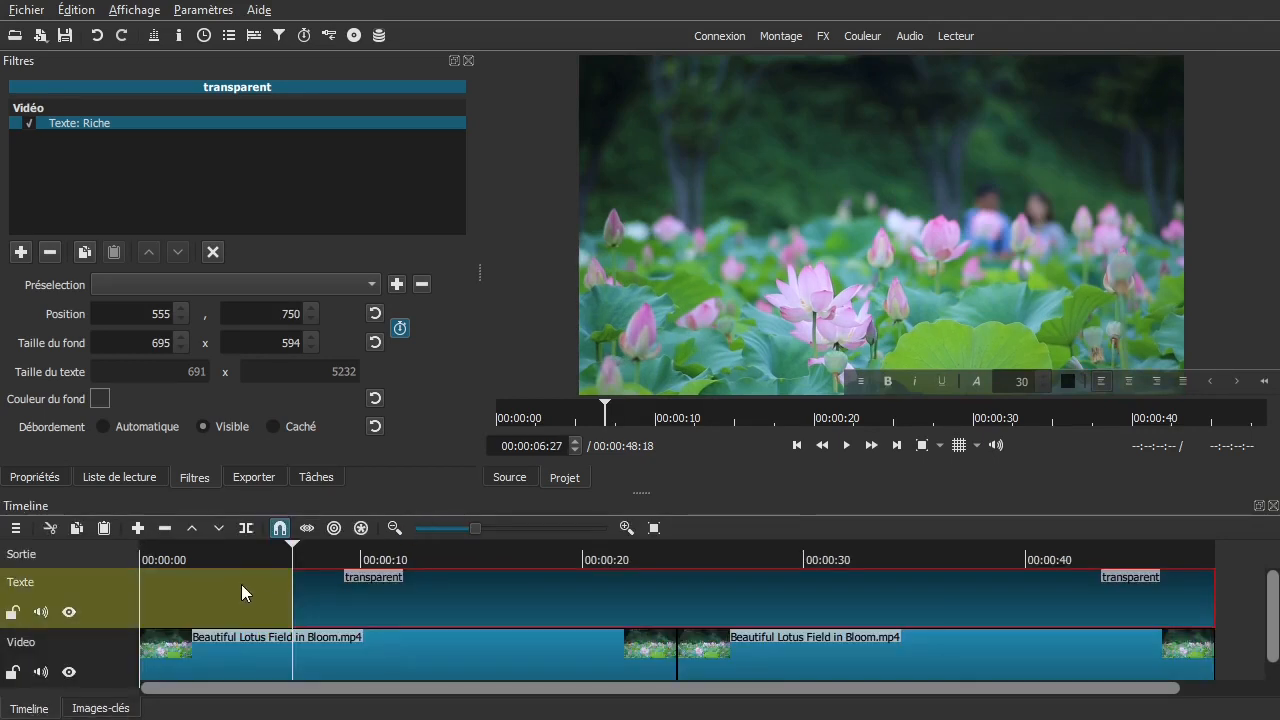
pyautogui.click(267, 588)
pyautogui.click(108, 609)
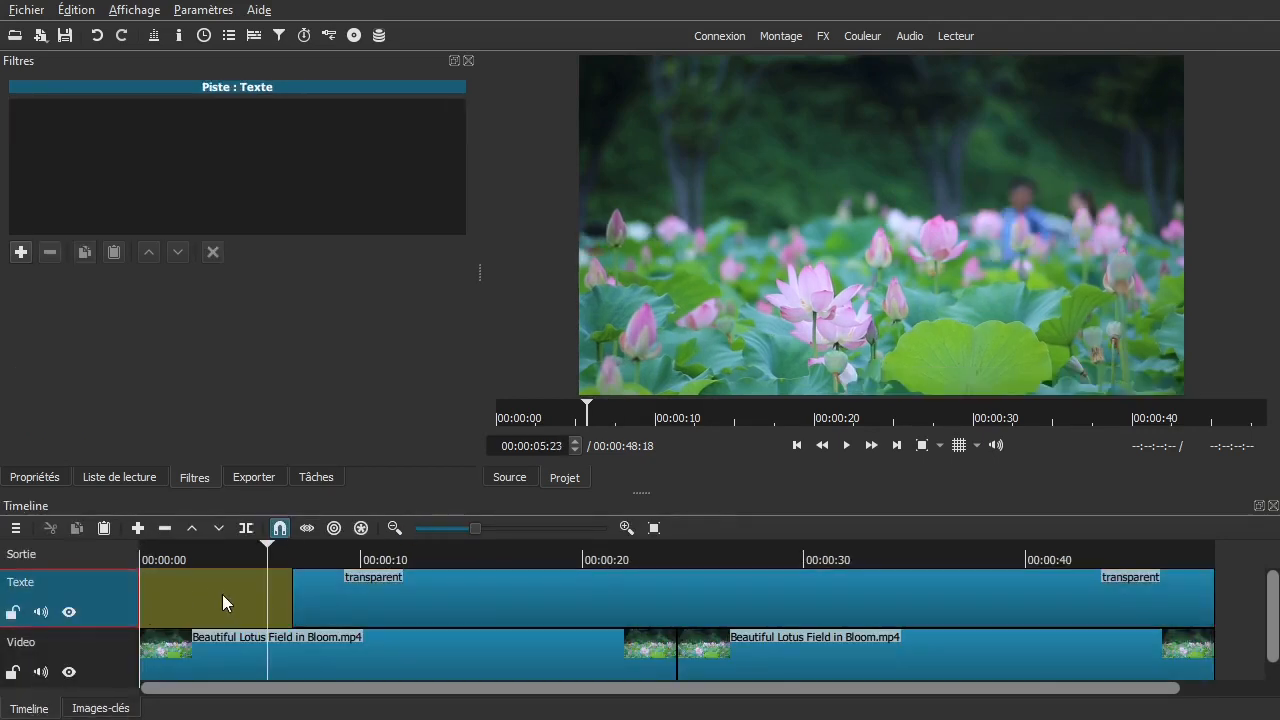
pyautogui.press('space')
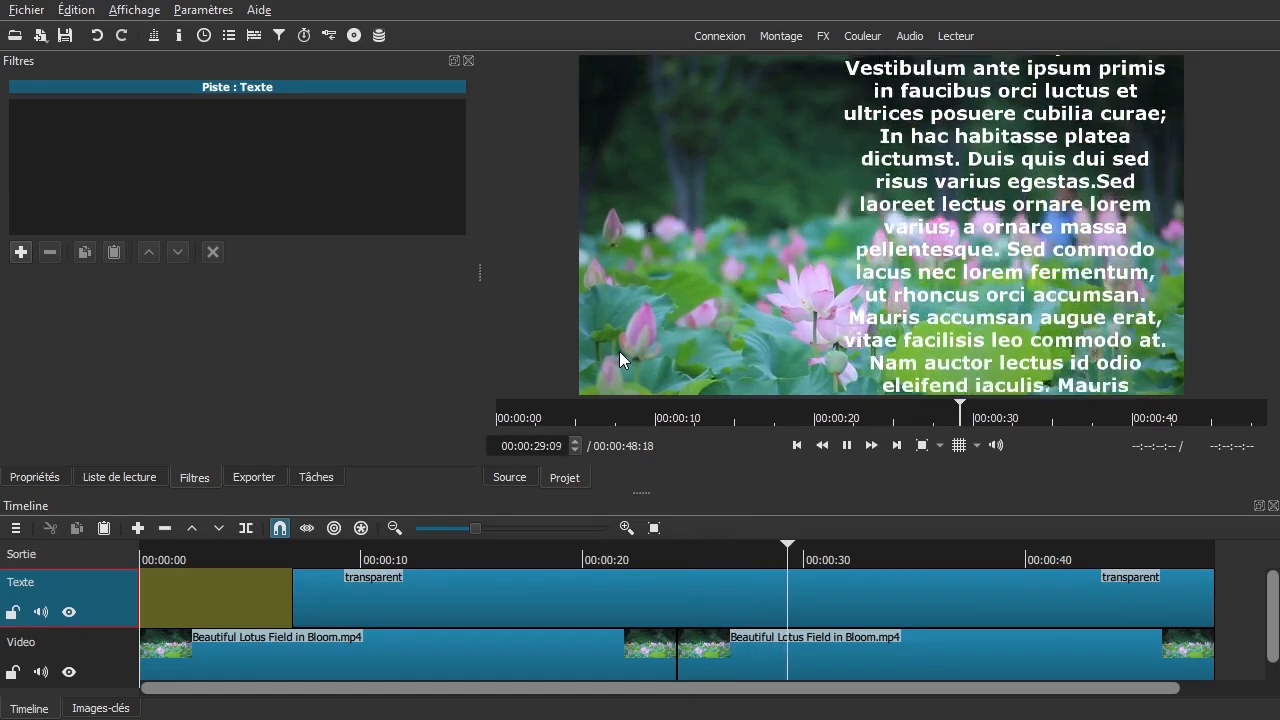
pyautogui.press('space')
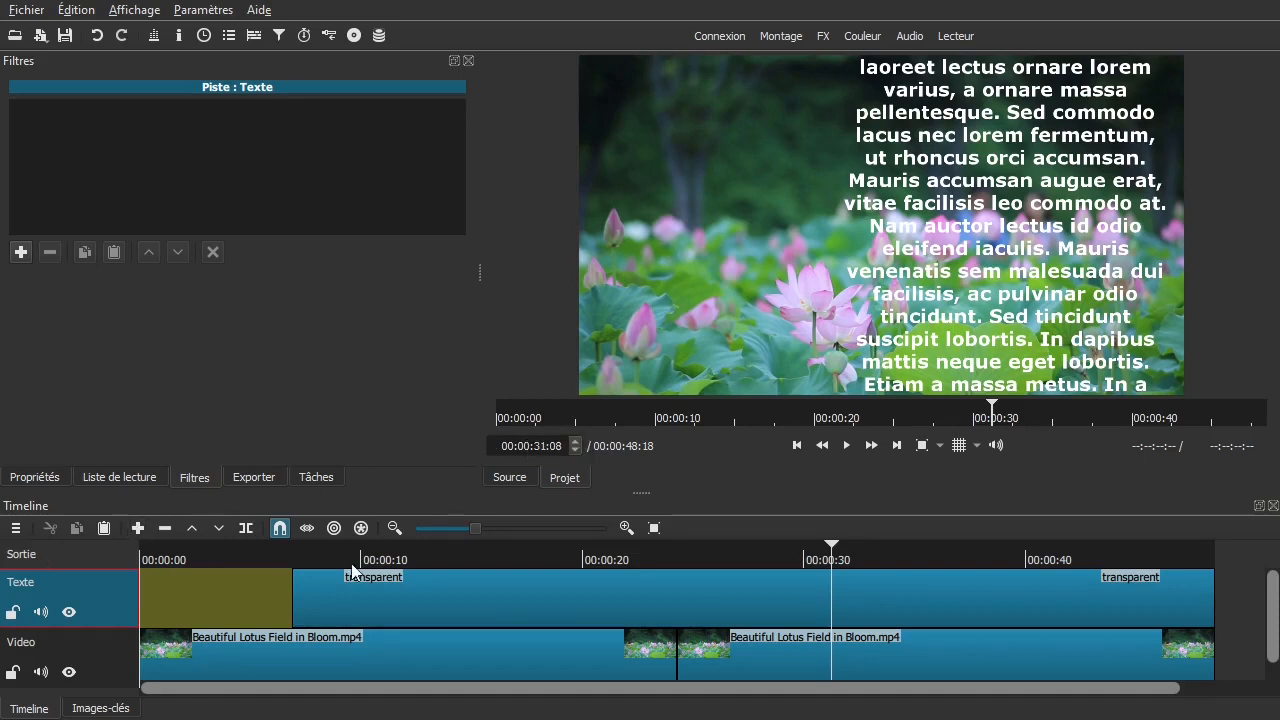
# Add a new video track above Texte and move the transparent clip up onto it, keeping its start time.
pyautogui.click(16, 529)
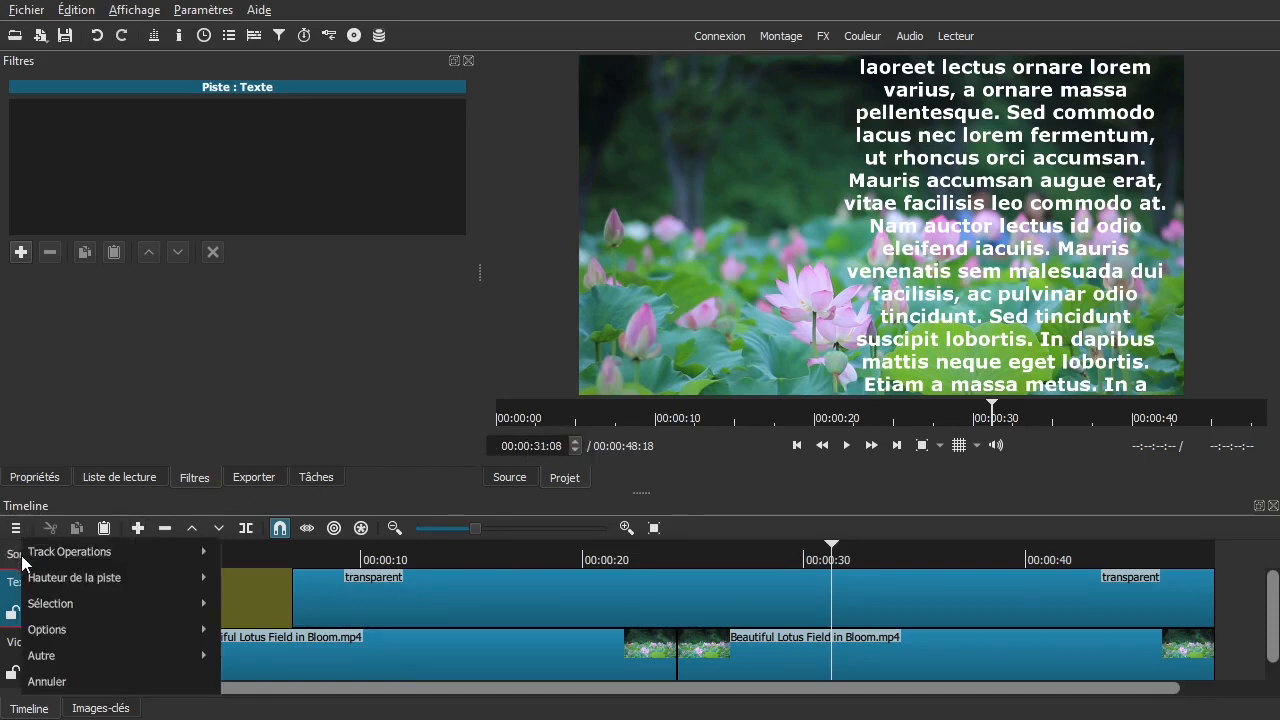
pyautogui.moveTo(160, 554)
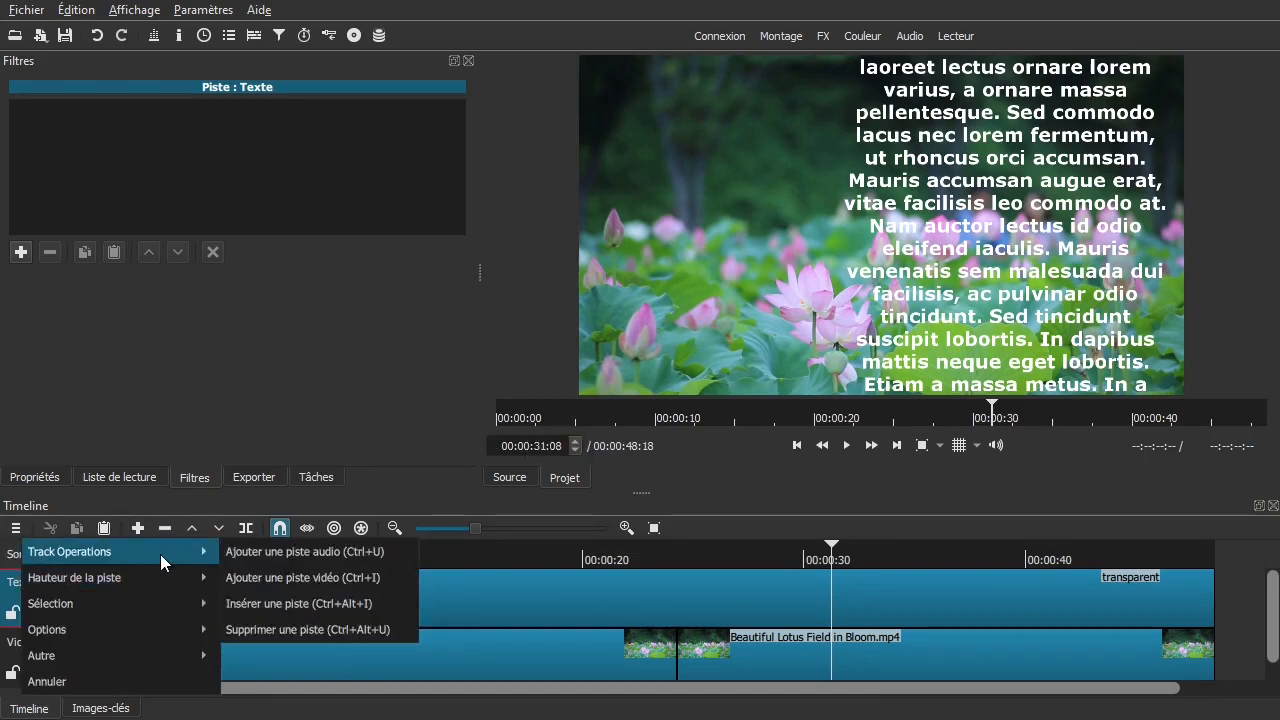
pyautogui.click(280, 578)
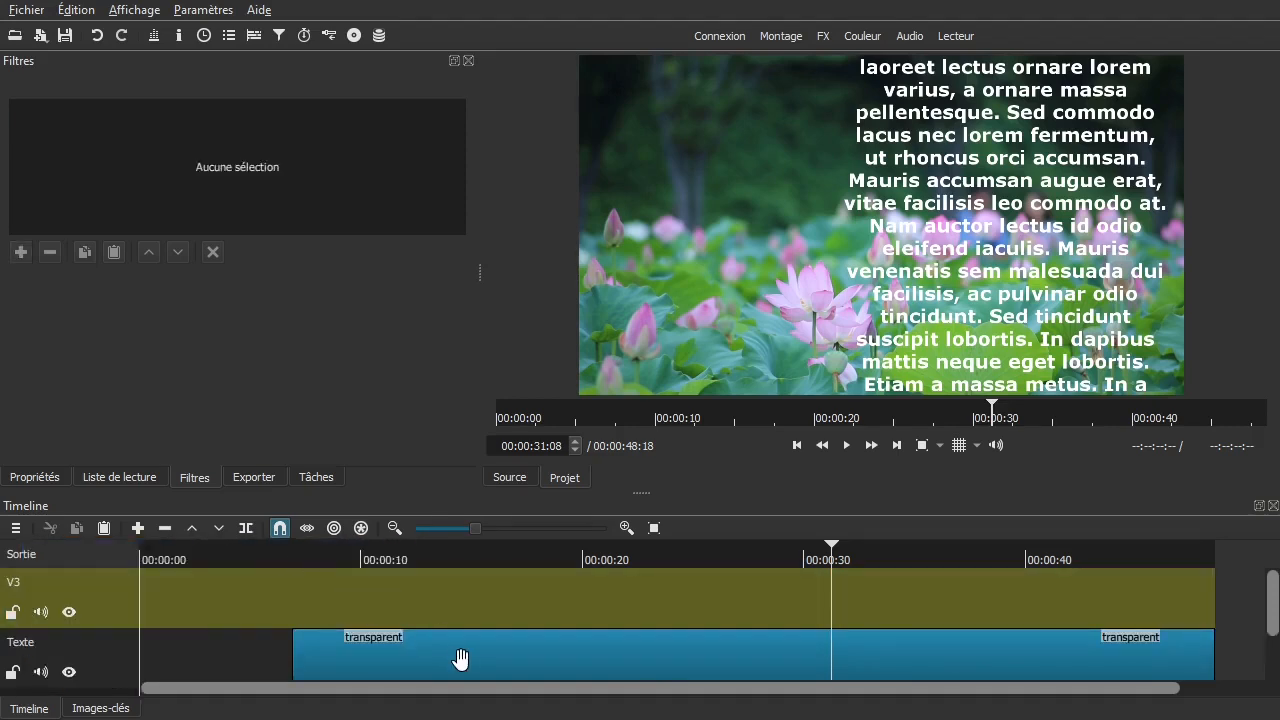
pyautogui.moveTo(462, 658); pyautogui.dragTo(466, 612)
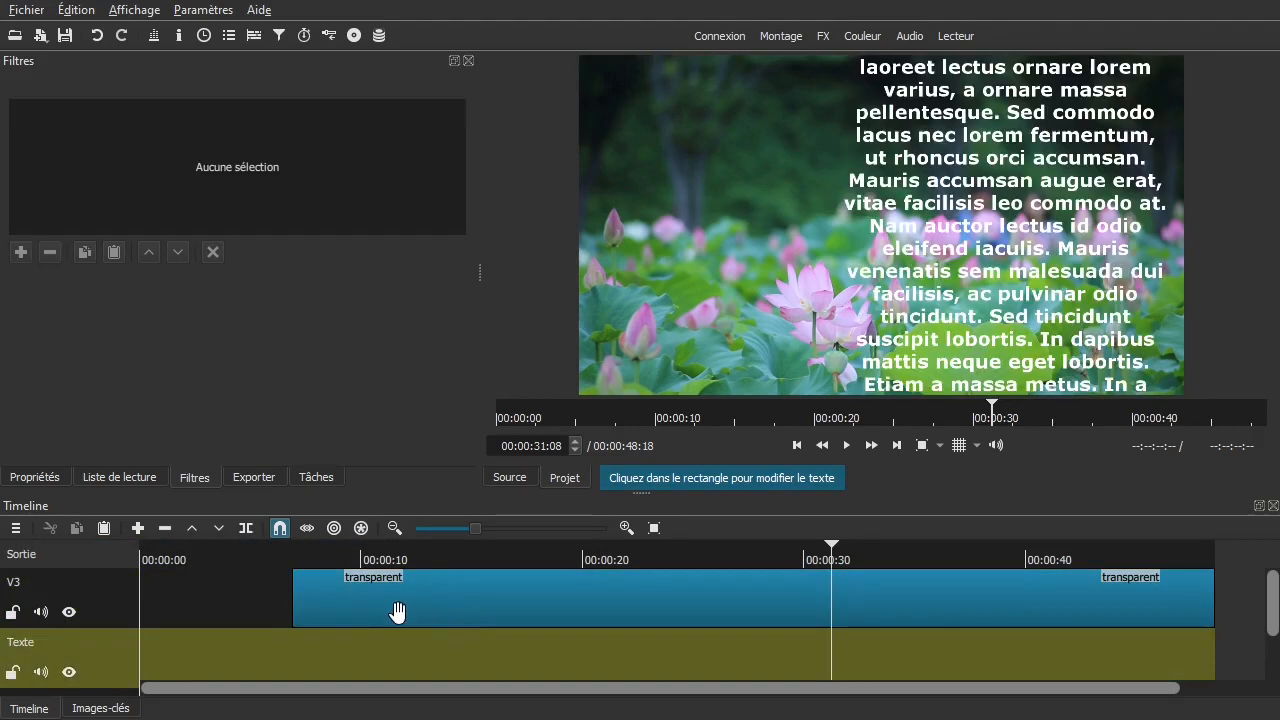
# Rename the new video track as "Texte credit".
pyautogui.doubleClick(14, 583)
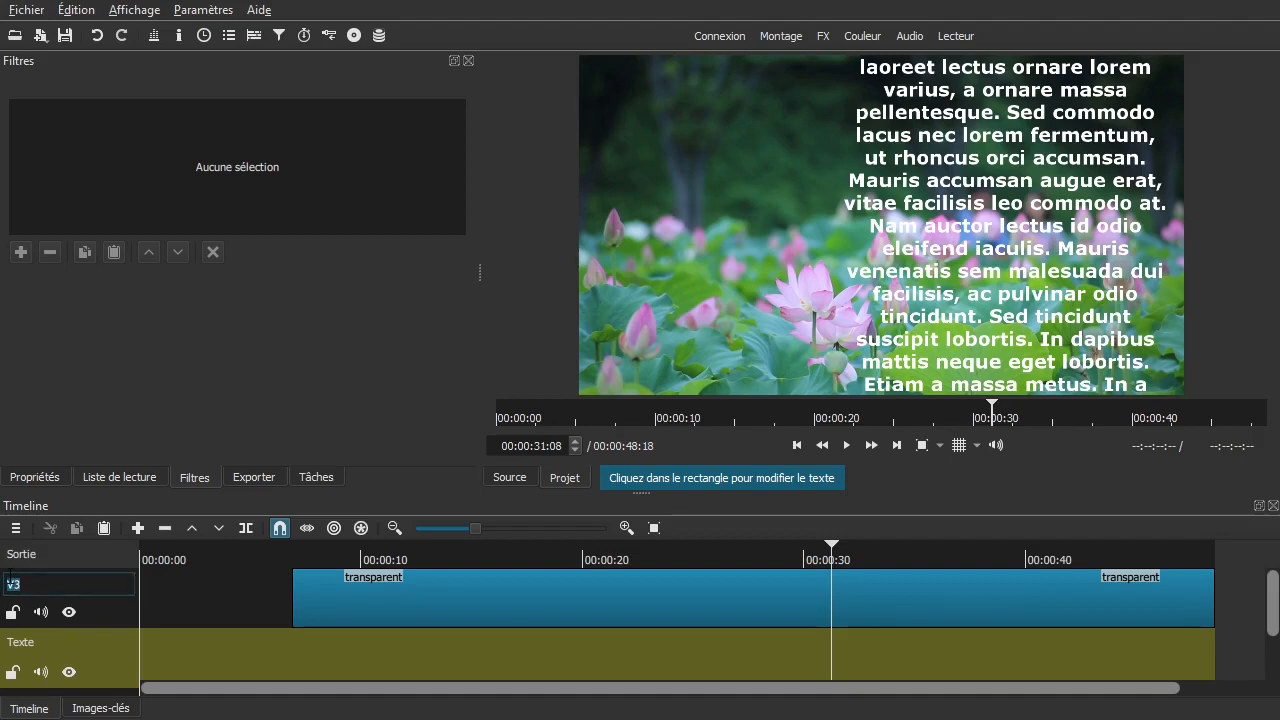
pyautogui.write('Texte')
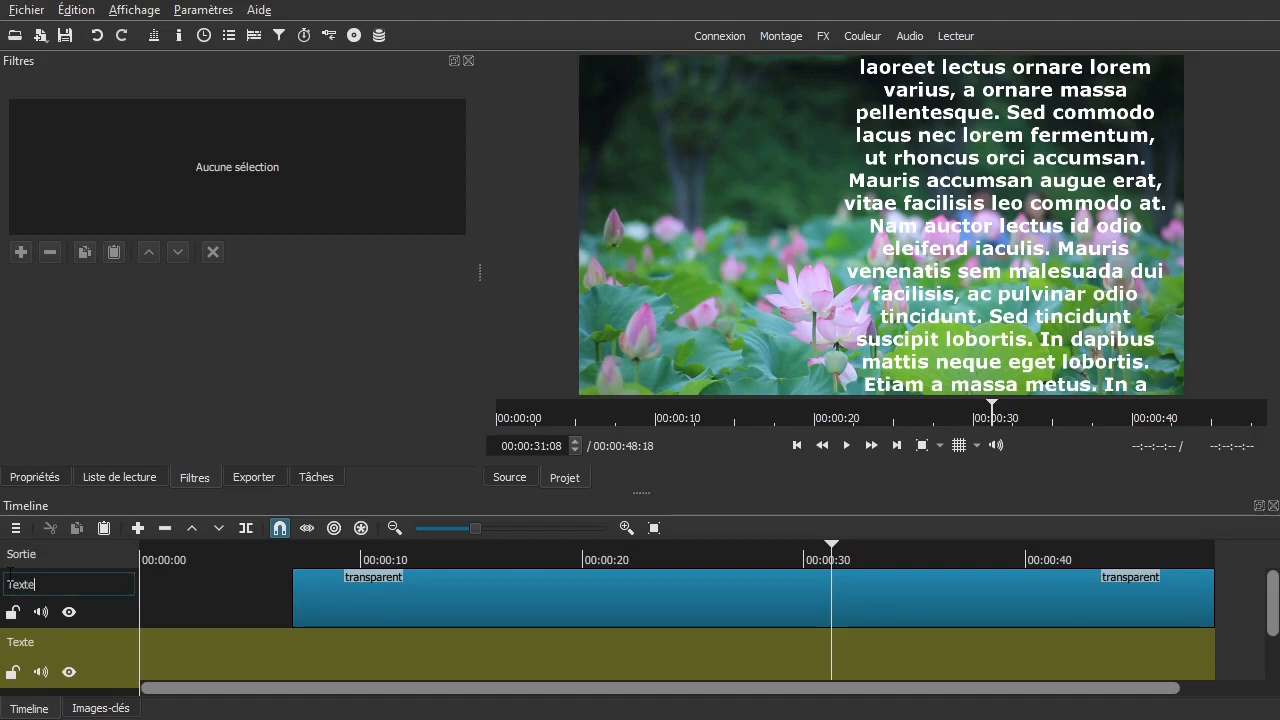
pyautogui.write(' credit')
pyautogui.press('Return')
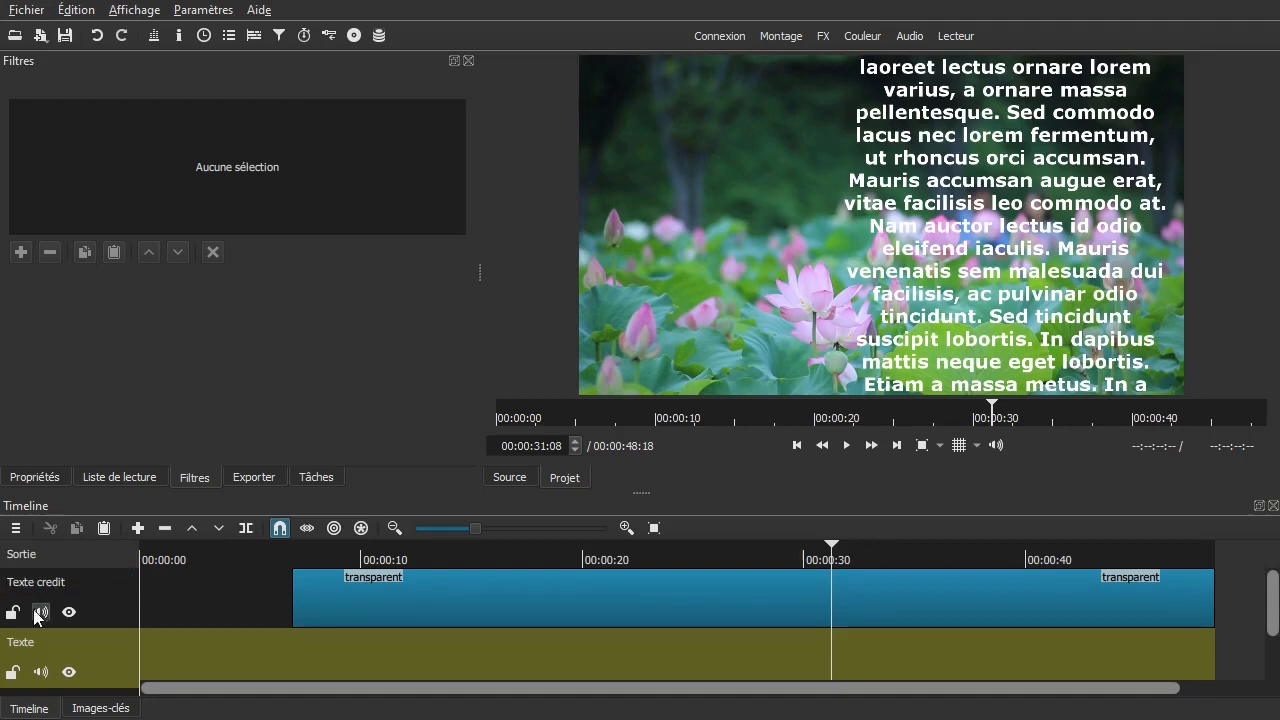
# Rename the Texte track as "Habillage" and move the playhead to about 1 second.
pyautogui.doubleClick(18, 643)
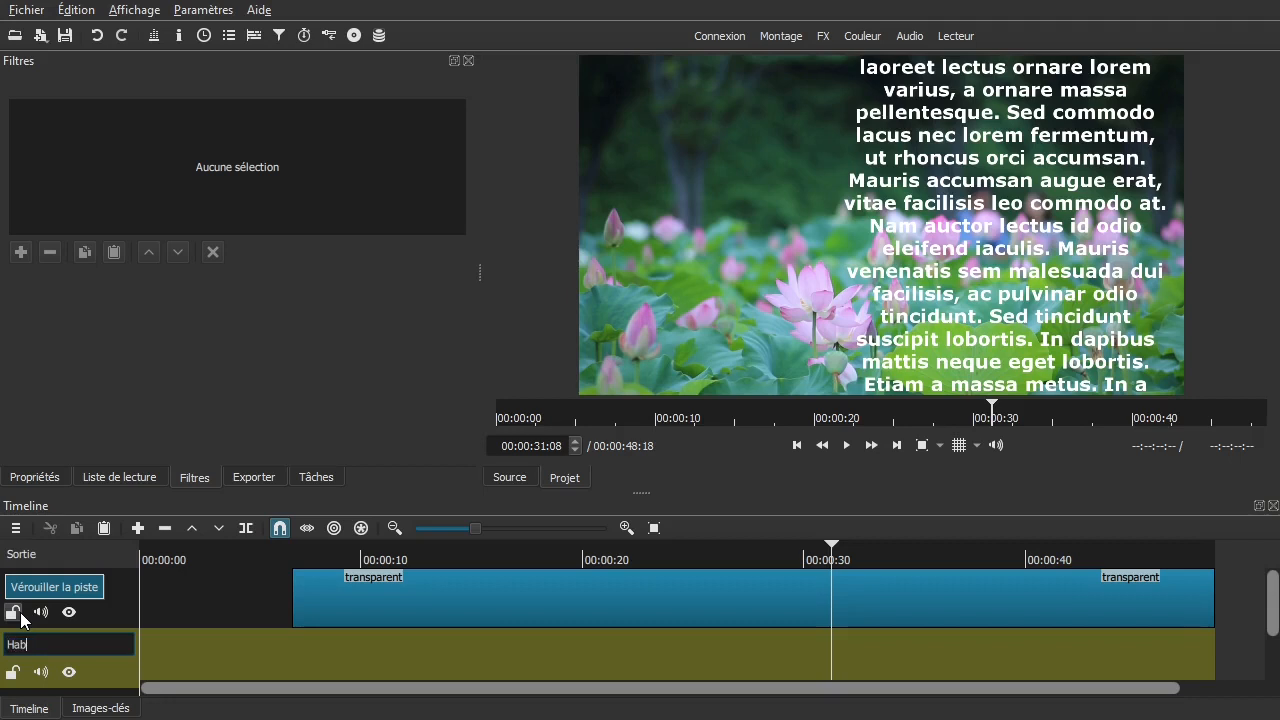
pyautogui.write('Habillage')
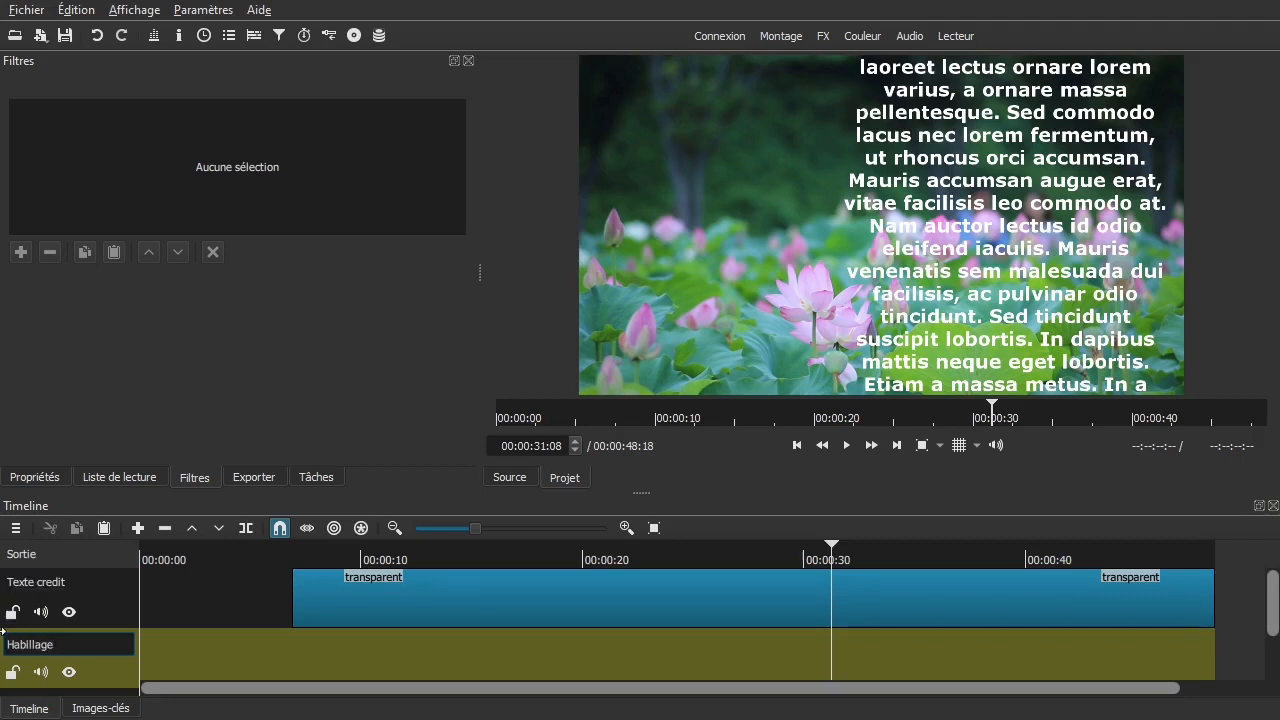
pyautogui.click(162, 646)
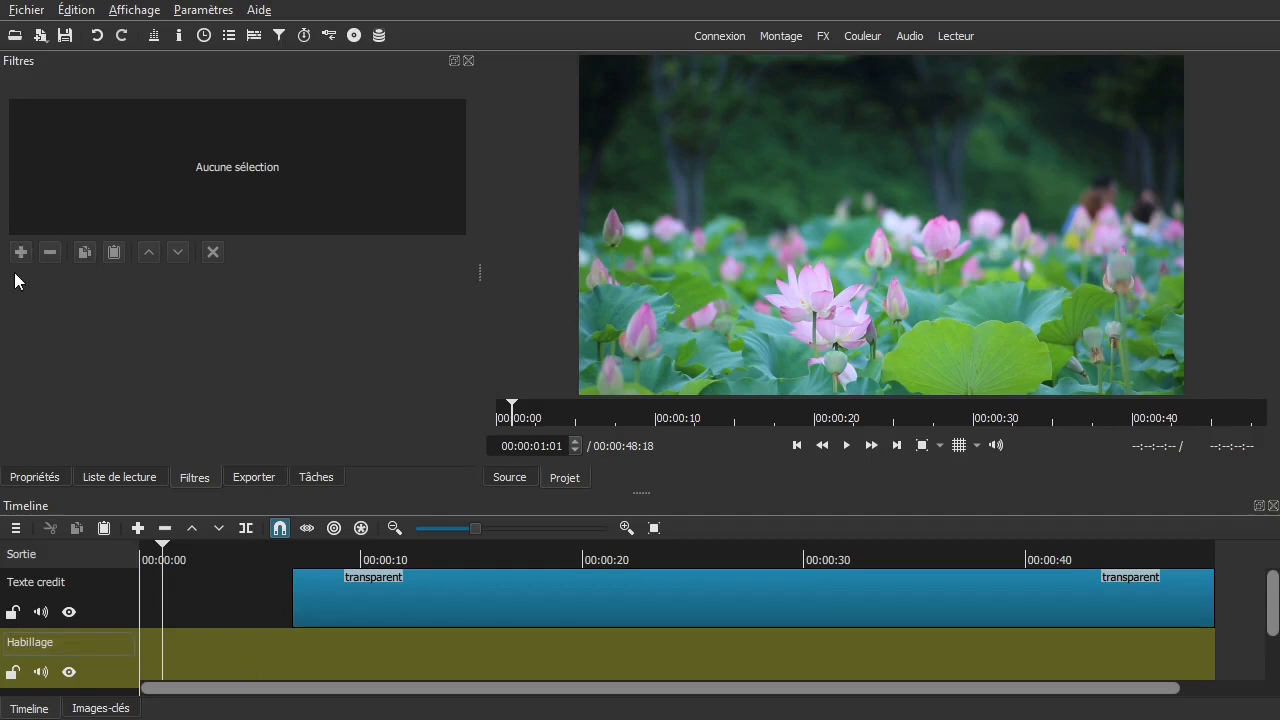
# Generate a new colour clip in semi-transparent black, #96000000.
pyautogui.click(93, 480)
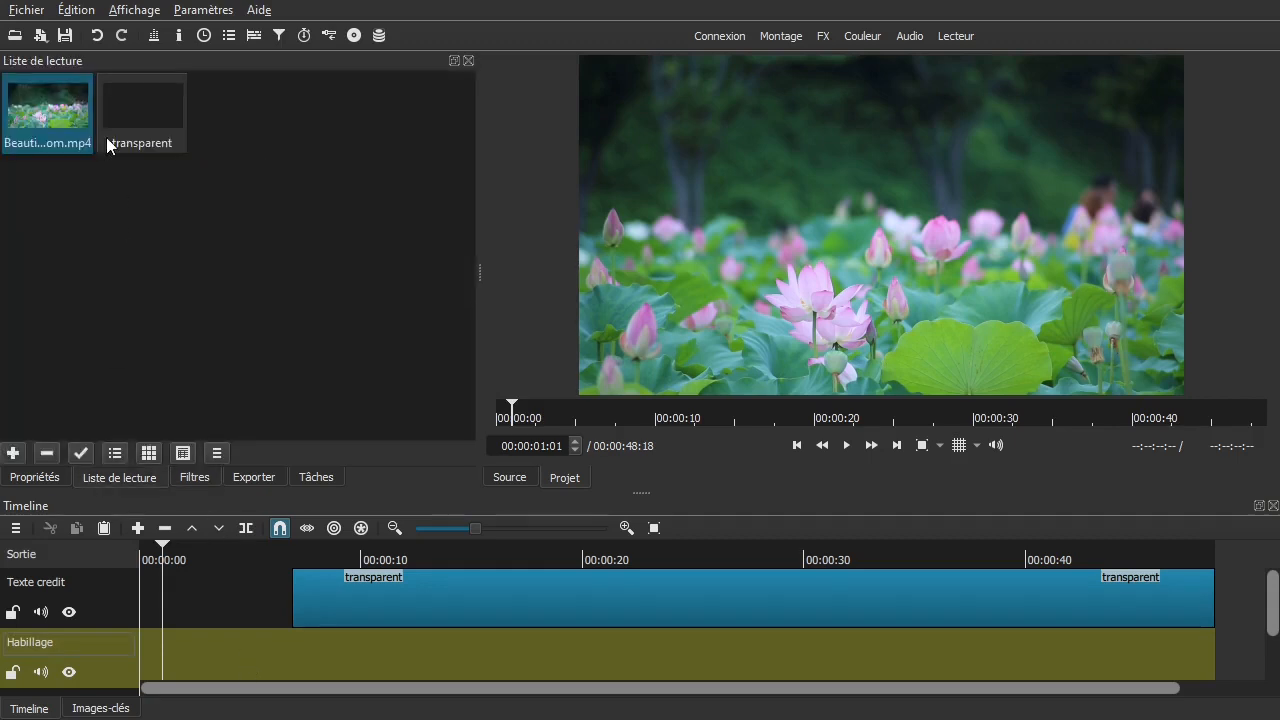
pyautogui.click(43, 38)
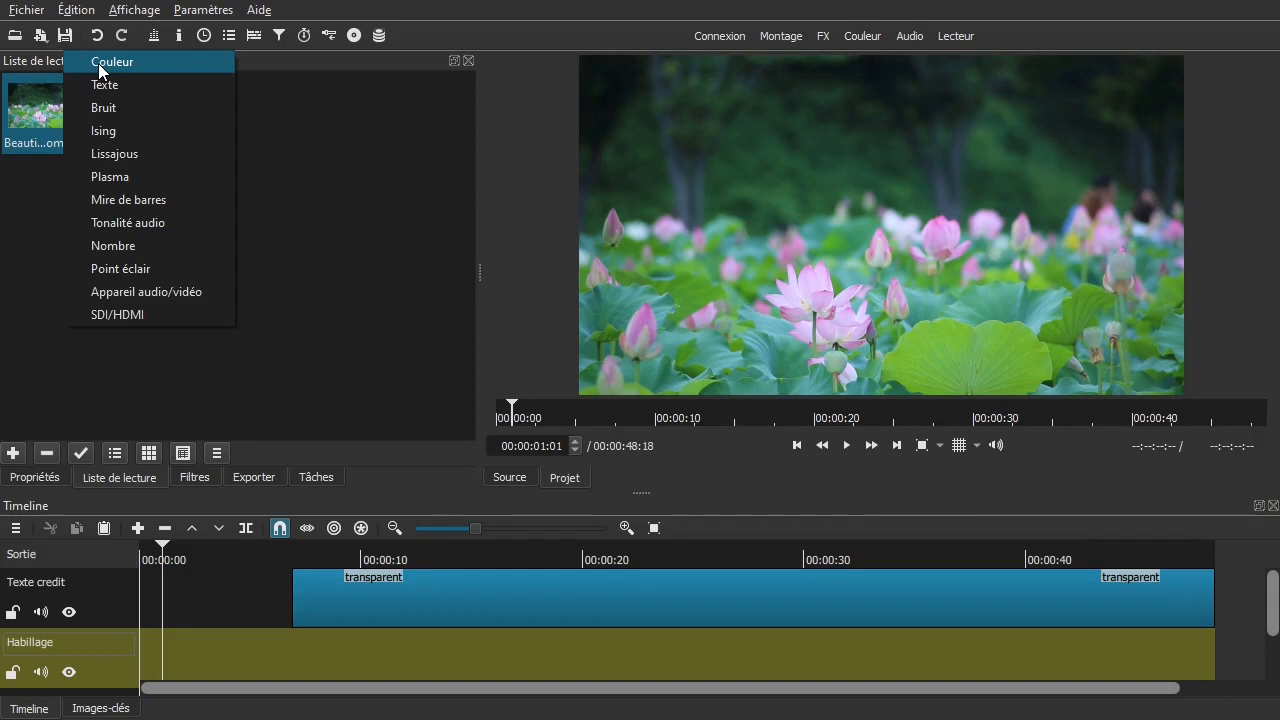
pyautogui.click(98, 63)
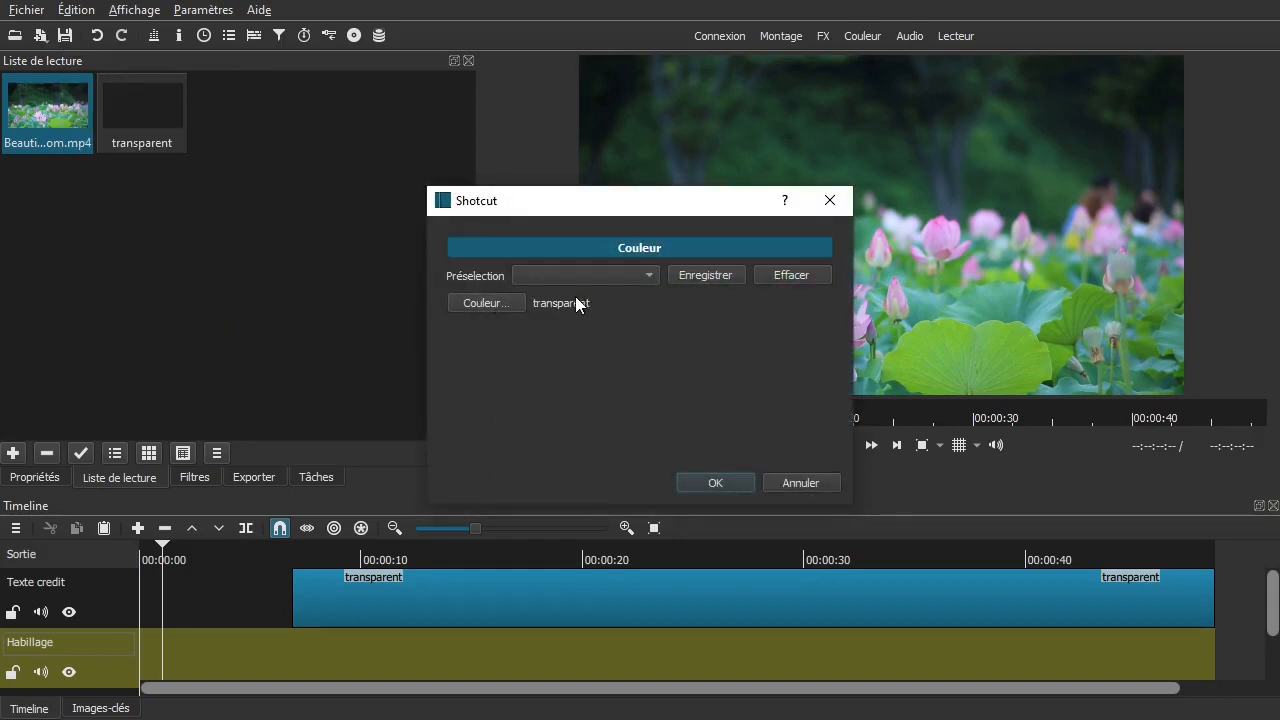
pyautogui.click(473, 300)
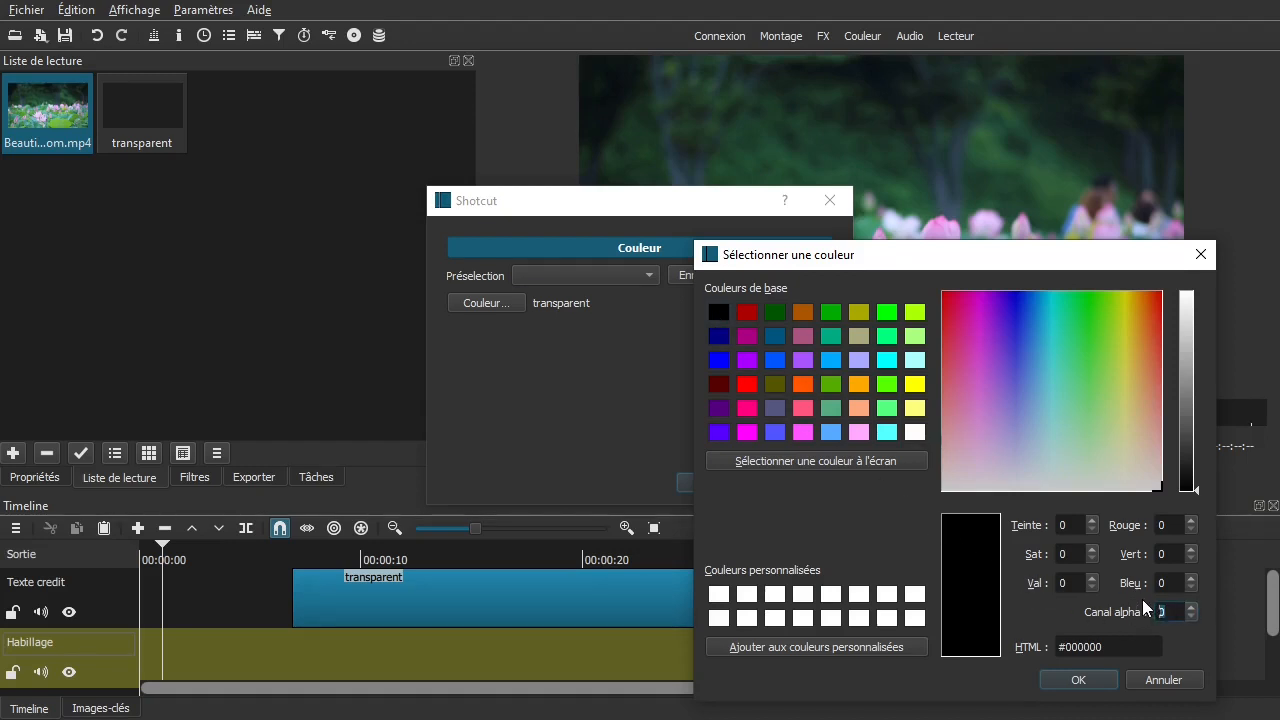
pyautogui.write('0')
pyautogui.press('Tab')
pyautogui.click(1075, 679)
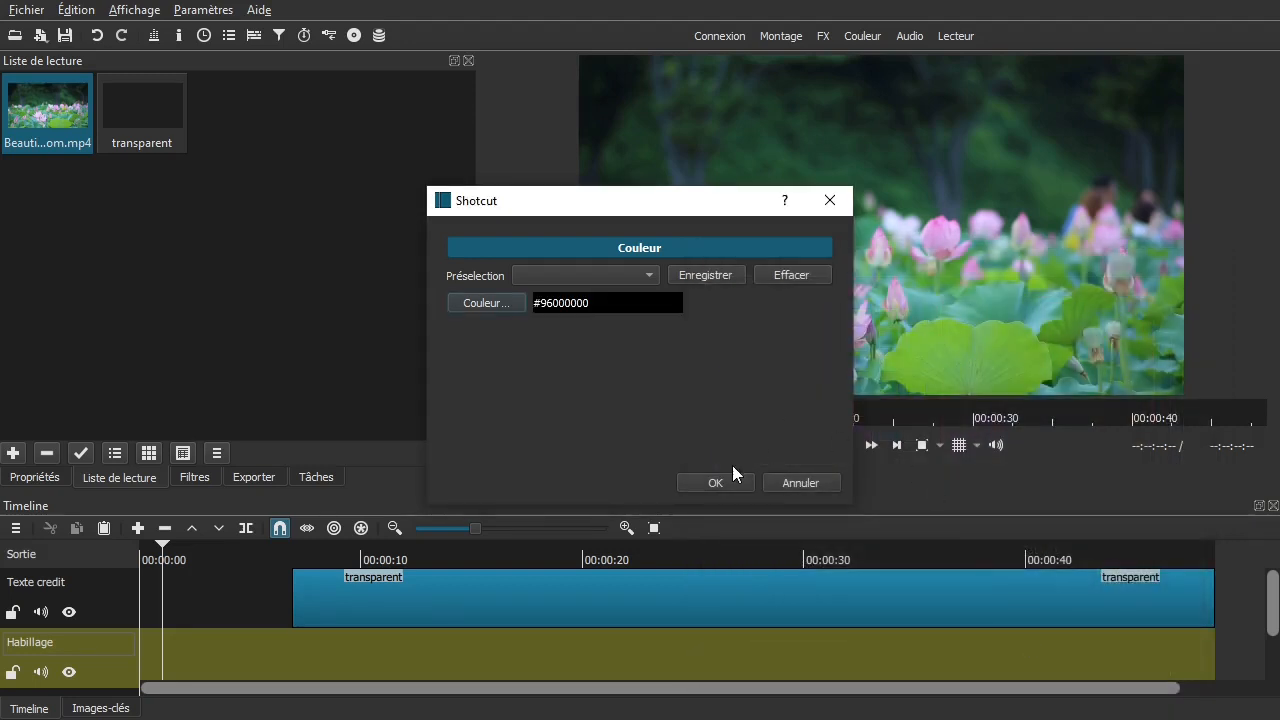
pyautogui.click(695, 482)
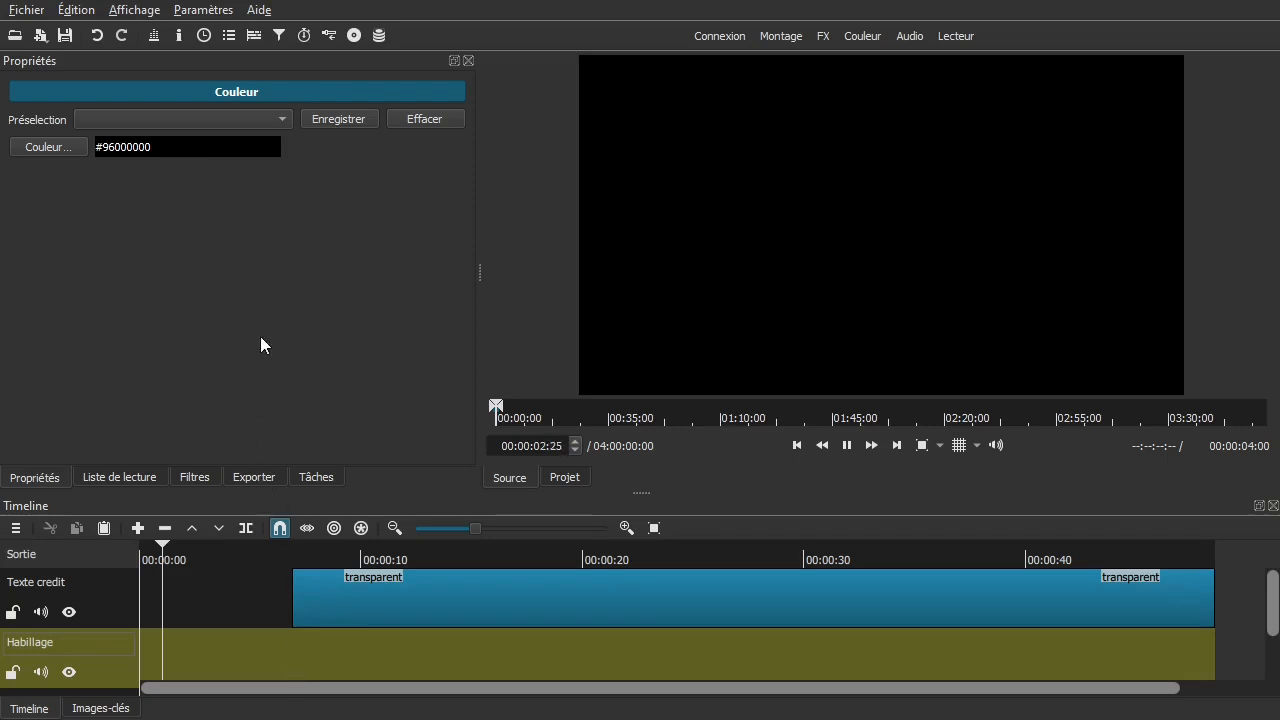
# Change the generated clip's colour to opaque black, #FF000000, and add the clip to the playlist.
pyautogui.click(50, 151)
pyautogui.click(1066, 682)
pyautogui.click(96, 477)
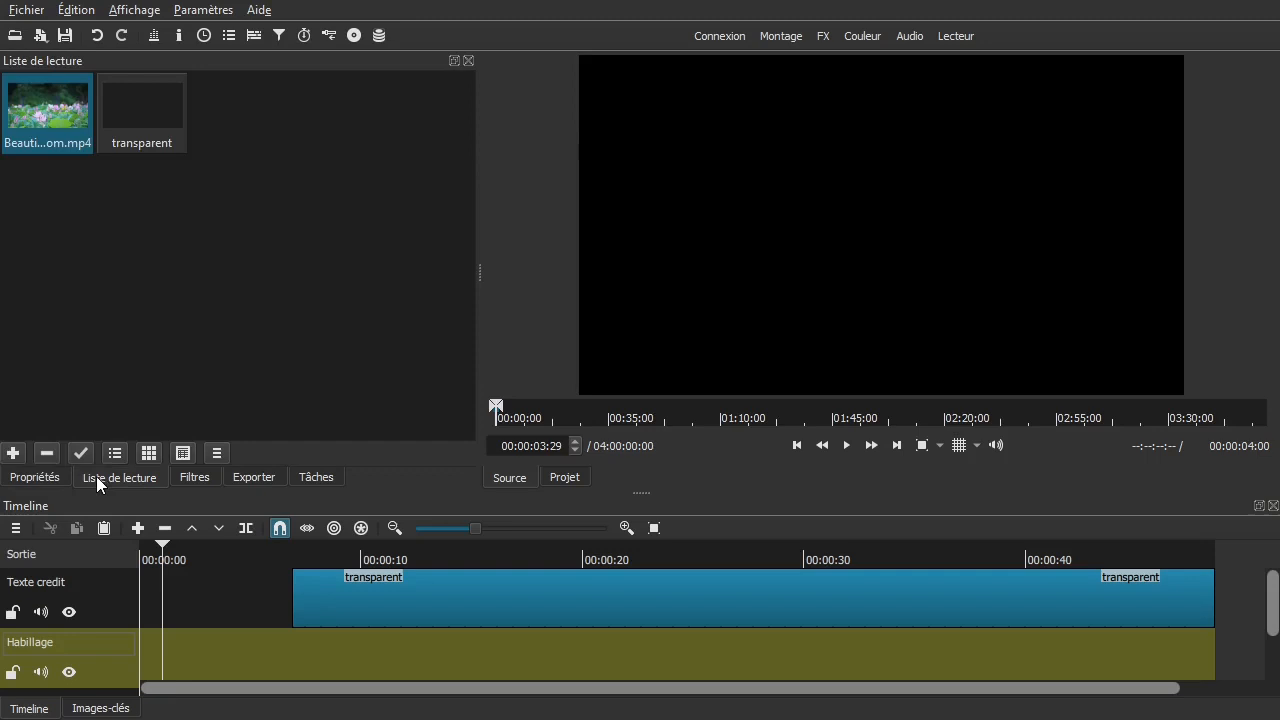
pyautogui.click(14, 455)
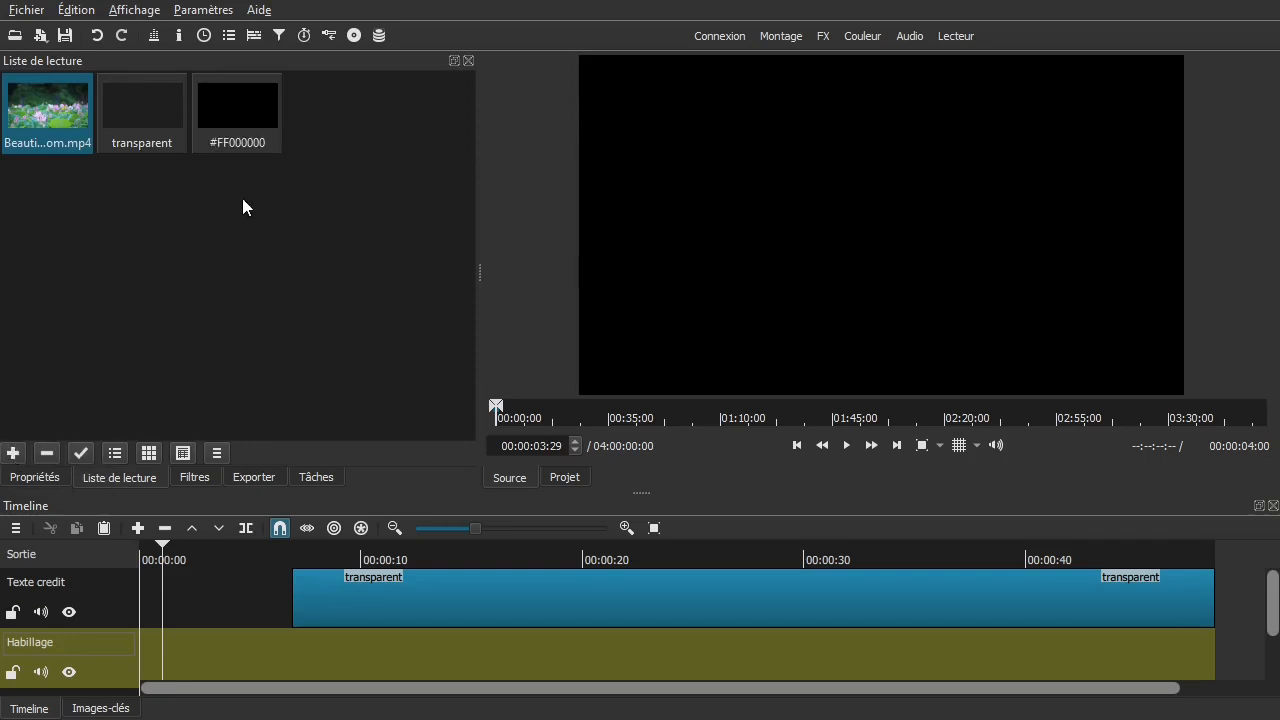
# Place the black colour clip on the Habillage track, aligned with the start of the transparent clip, and select it.
pyautogui.click(241, 108)
pyautogui.moveTo(229, 120); pyautogui.dragTo(336, 646)
pyautogui.moveTo(262, 548); pyautogui.dragTo(326, 580)
pyautogui.click(348, 652)
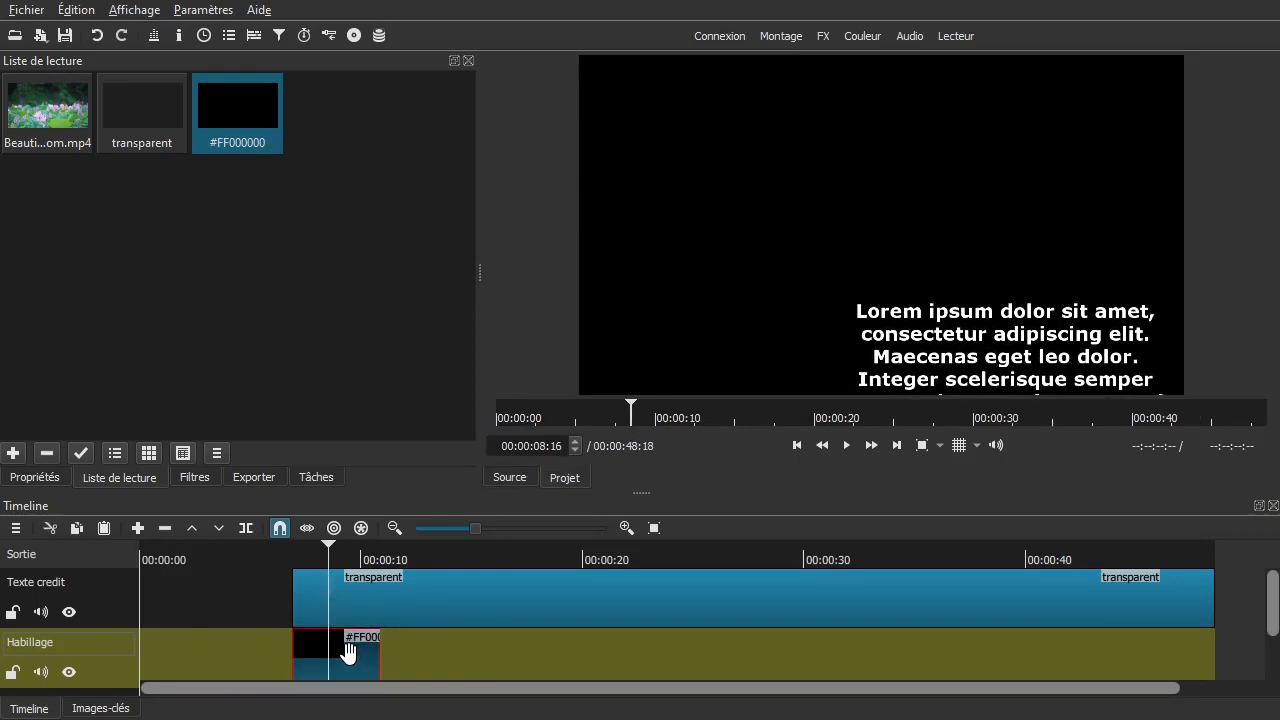
# Make the Habillage clip semi-transparent black, #96000000, and extend it to the end of the transparent clip.
pyautogui.click(35, 477)
pyautogui.click(70, 149)
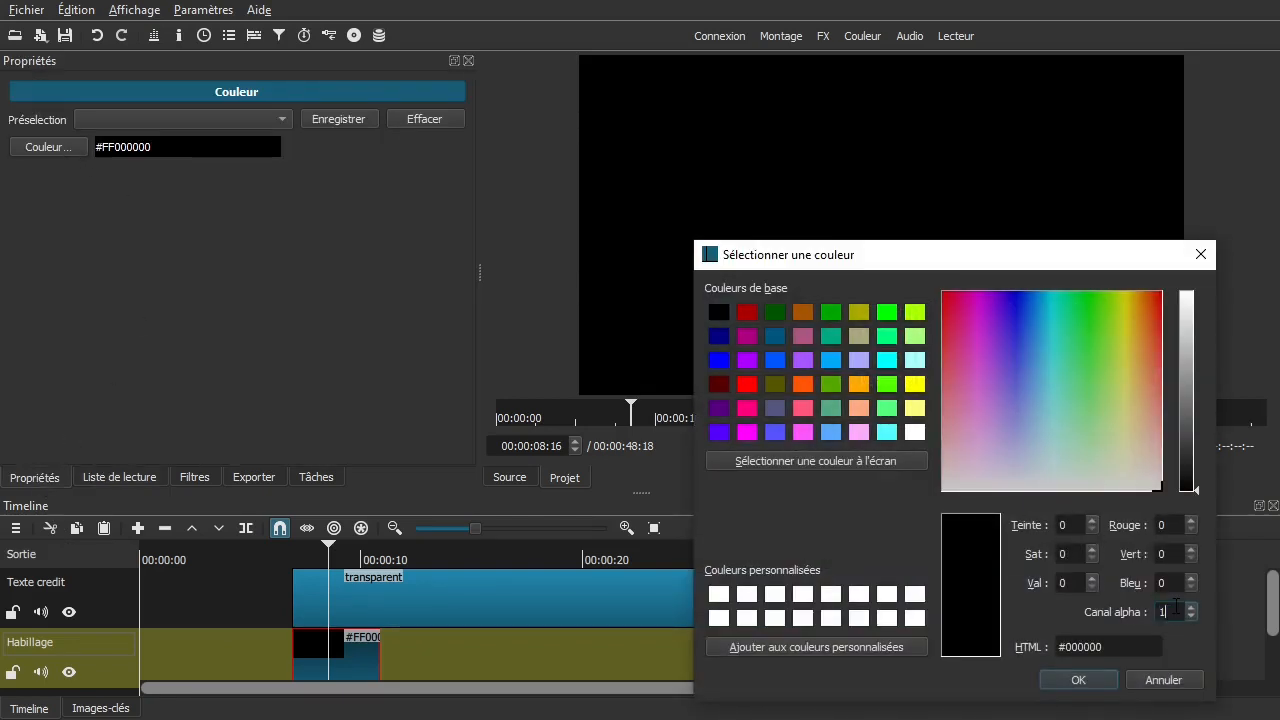
pyautogui.click(1087, 680)
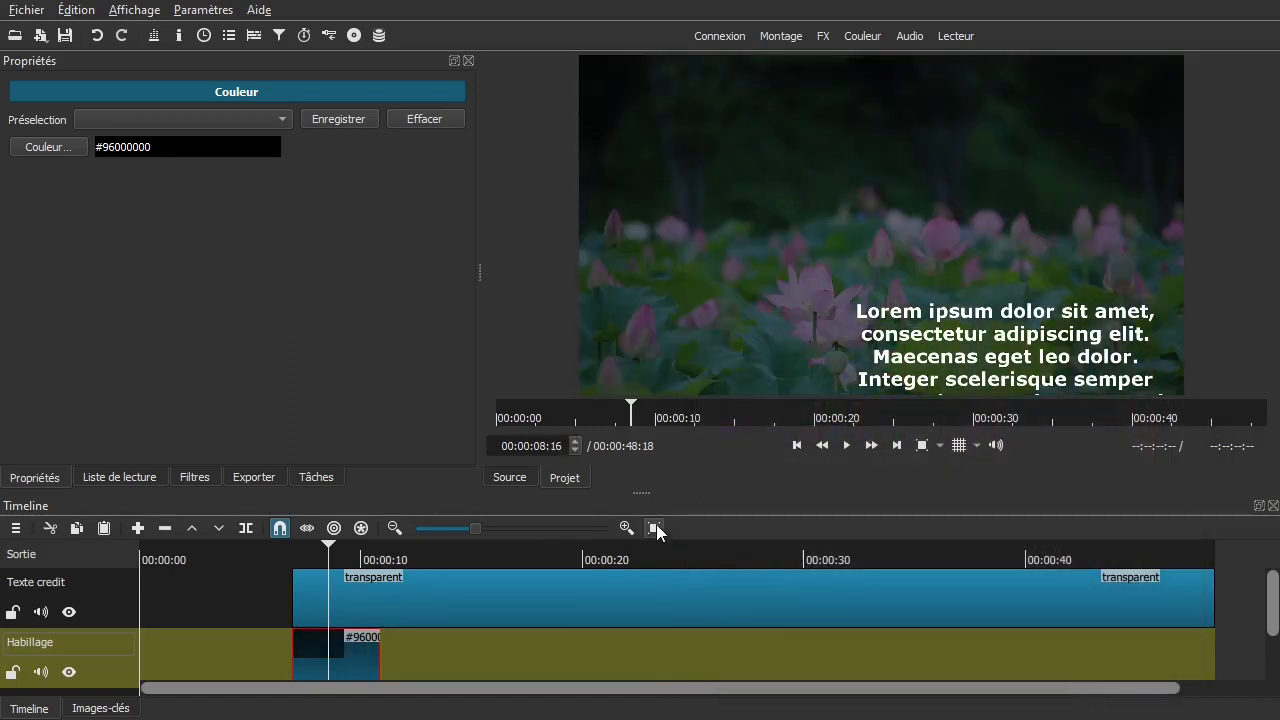
pyautogui.moveTo(640, 491); pyautogui.dragTo(641, 426)
pyautogui.moveTo(379, 596); pyautogui.dragTo(1226, 622)
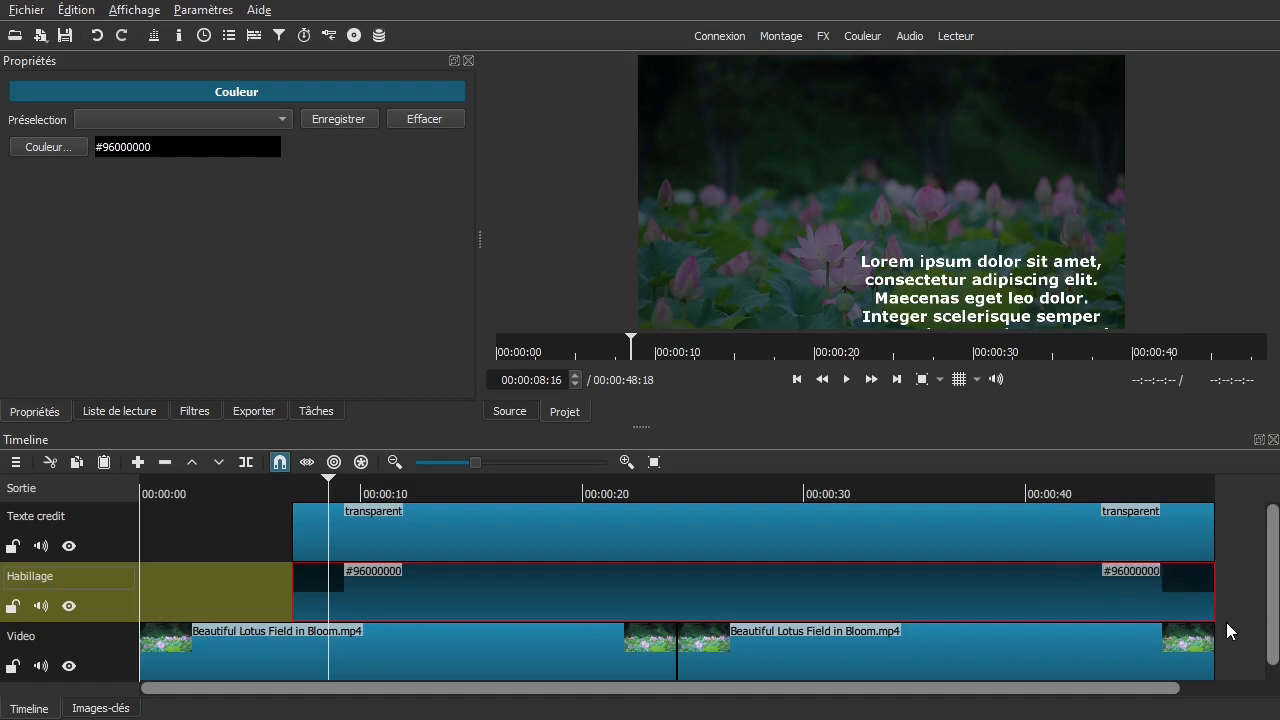
# Add the "Recadrer: Rectangle" video filter to the #96000000 clip.
pyautogui.click(196, 411)
pyautogui.click(21, 252)
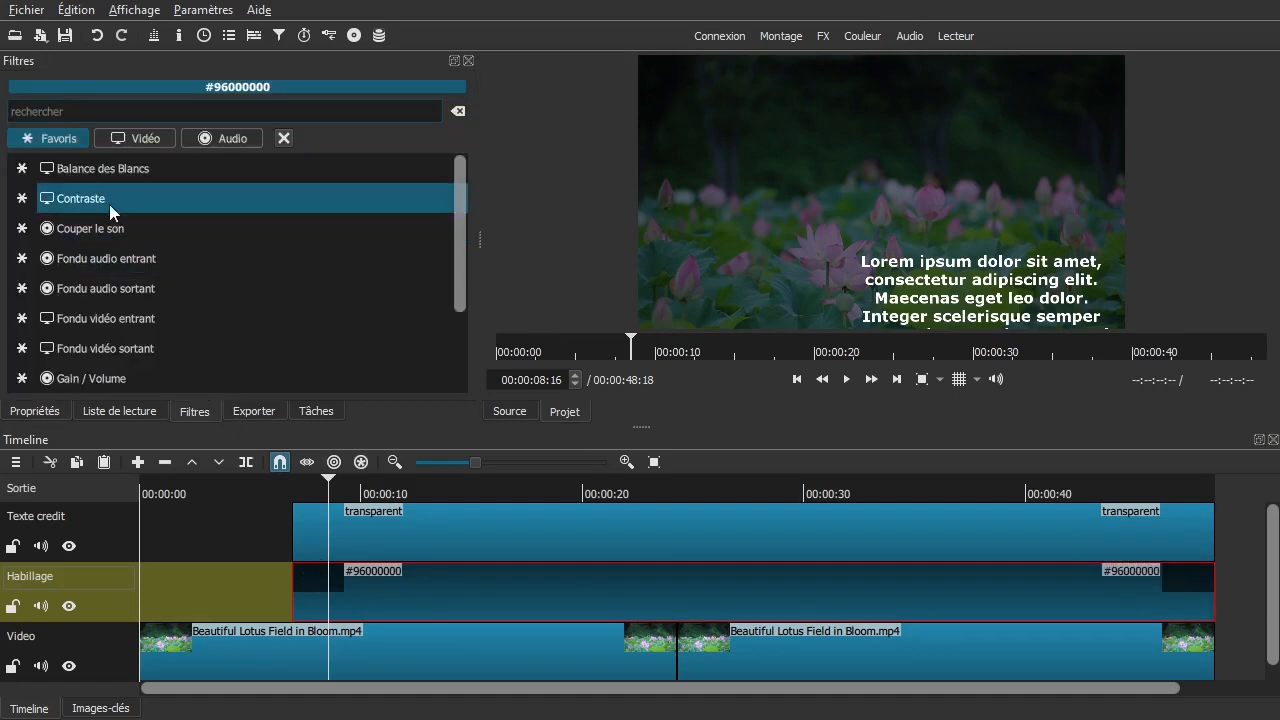
pyautogui.click(142, 139)
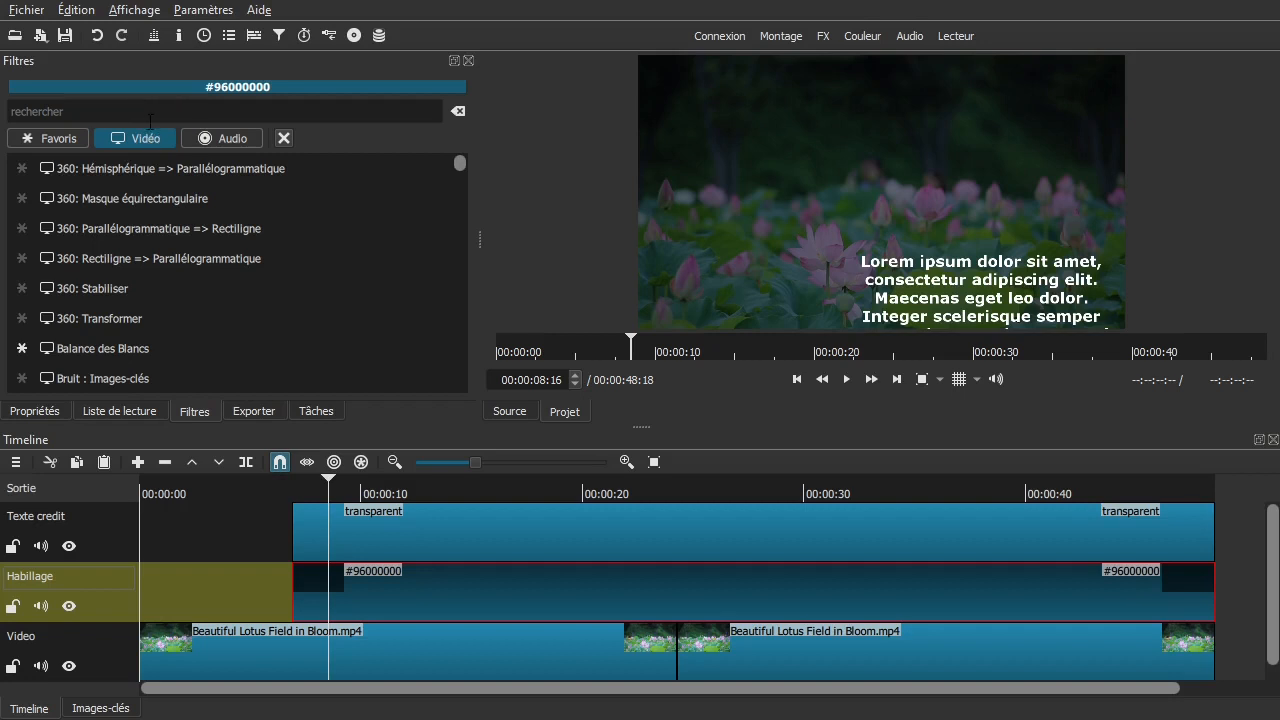
pyautogui.click(142, 106)
pyautogui.write('recadrer')
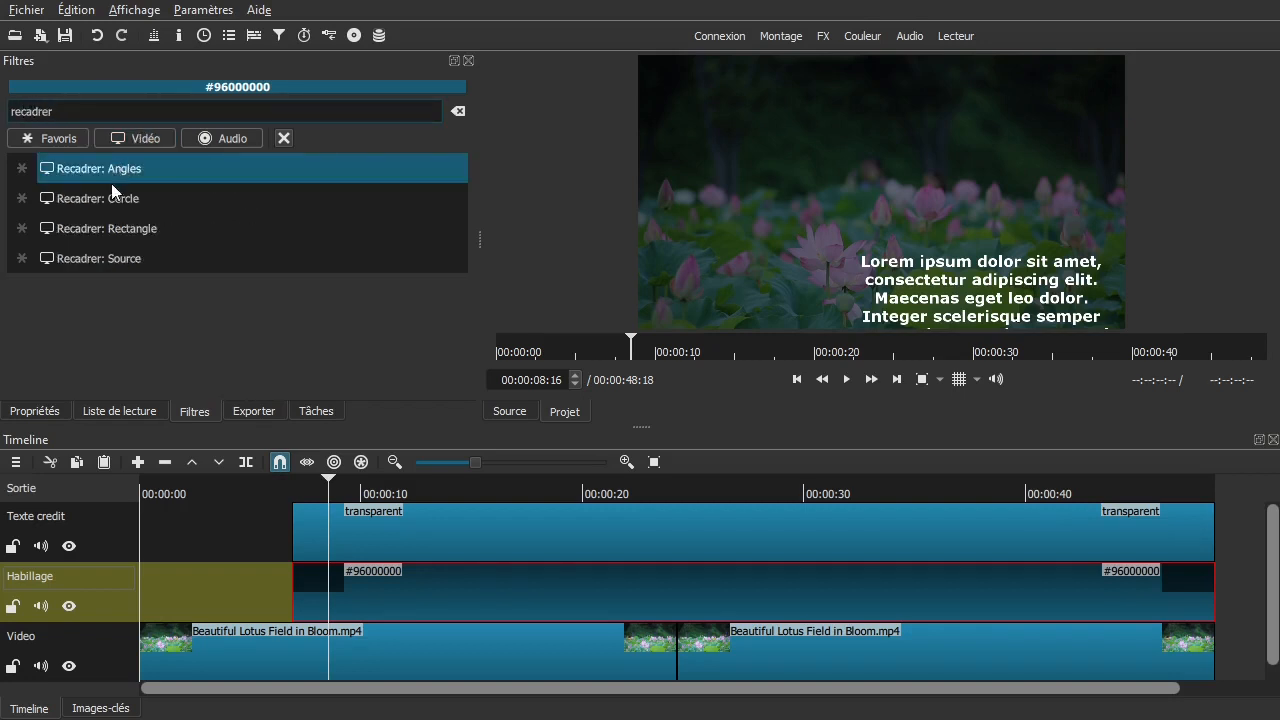
pyautogui.click(107, 226)
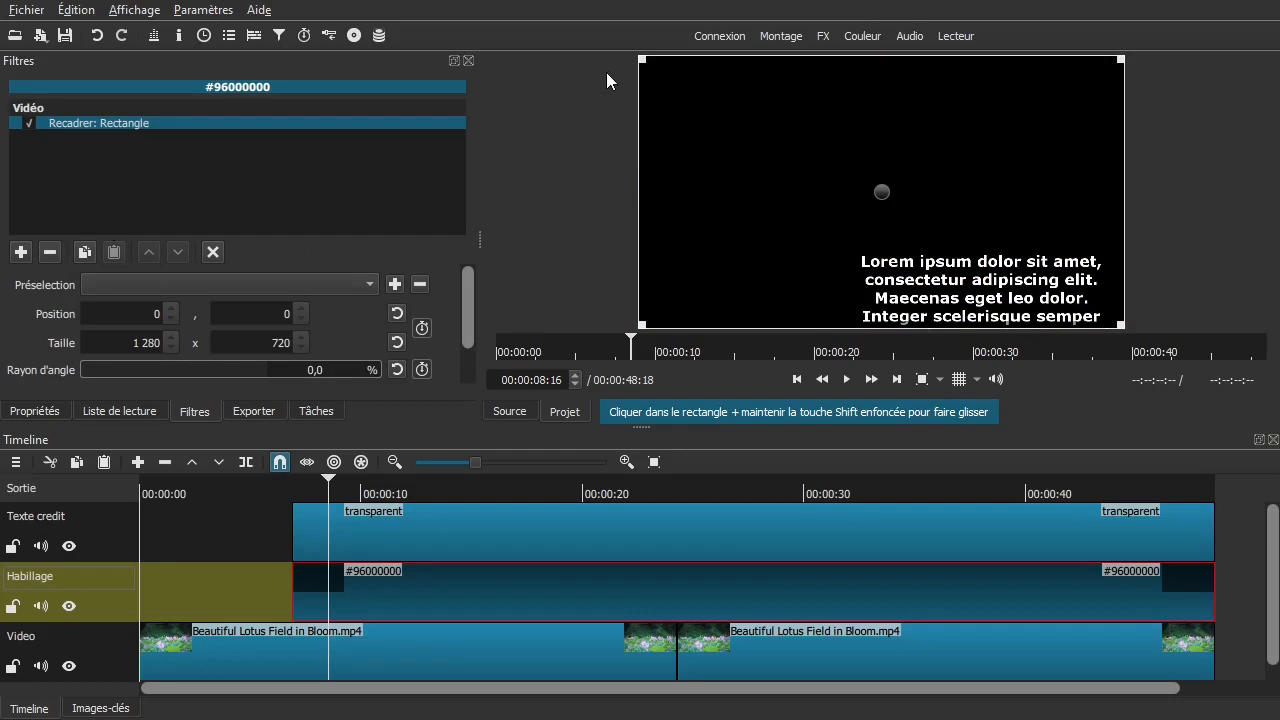
# Crop the dark clip to the text column, at position 539, -21 and about 718 x 744, with a transparent padding colour.
pyautogui.moveTo(641, 59); pyautogui.dragTo(858, 52)
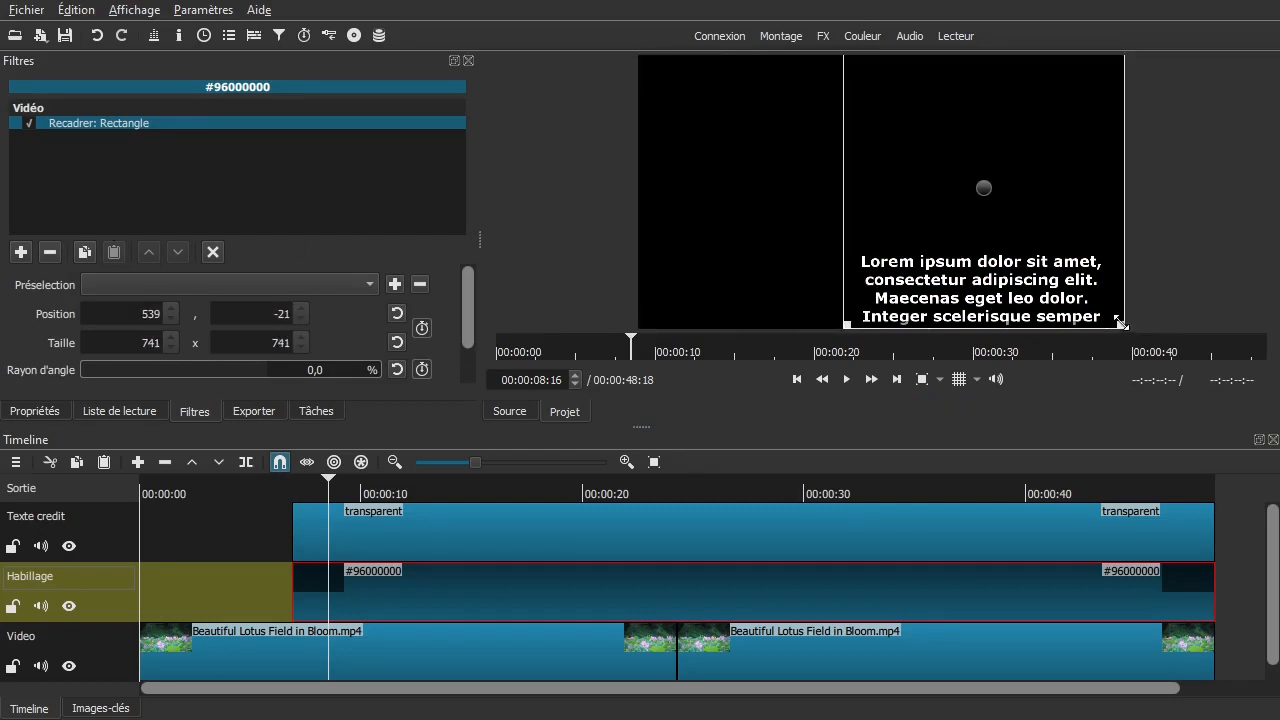
pyautogui.moveTo(1110, 328); pyautogui.dragTo(1100, 330)
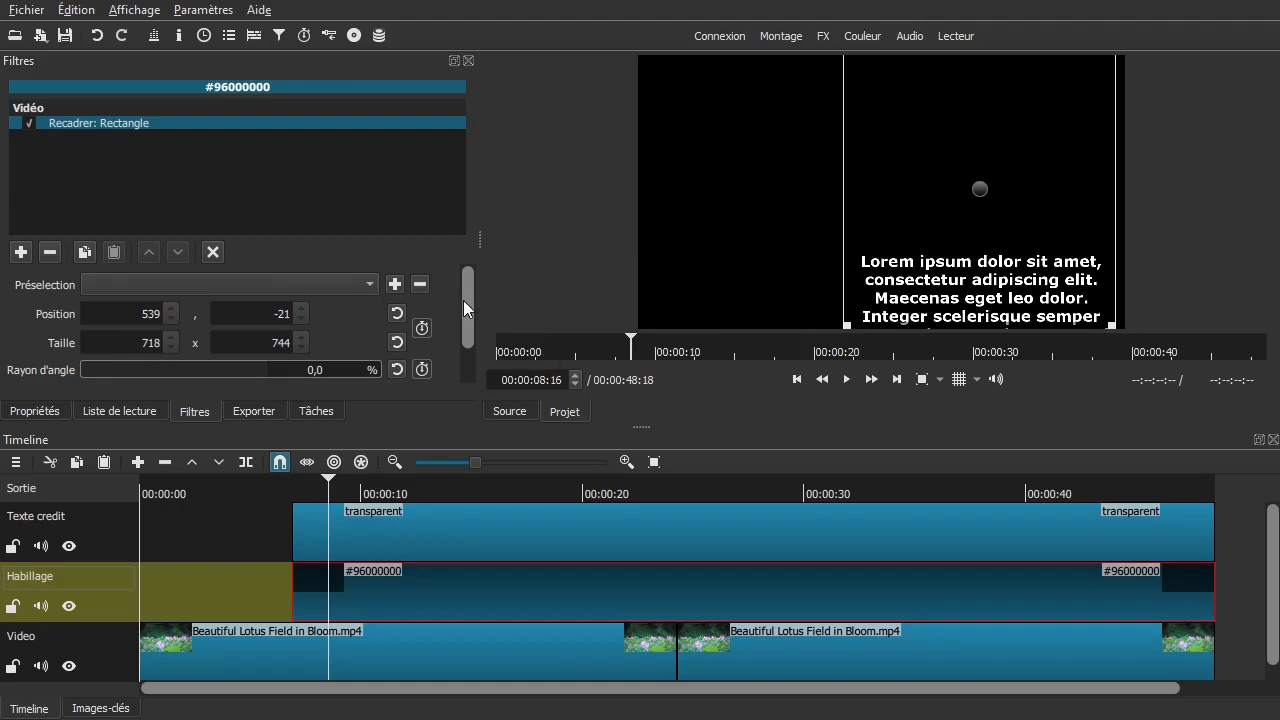
pyautogui.moveTo(463, 300); pyautogui.dragTo(470, 334)
pyautogui.click(193, 350)
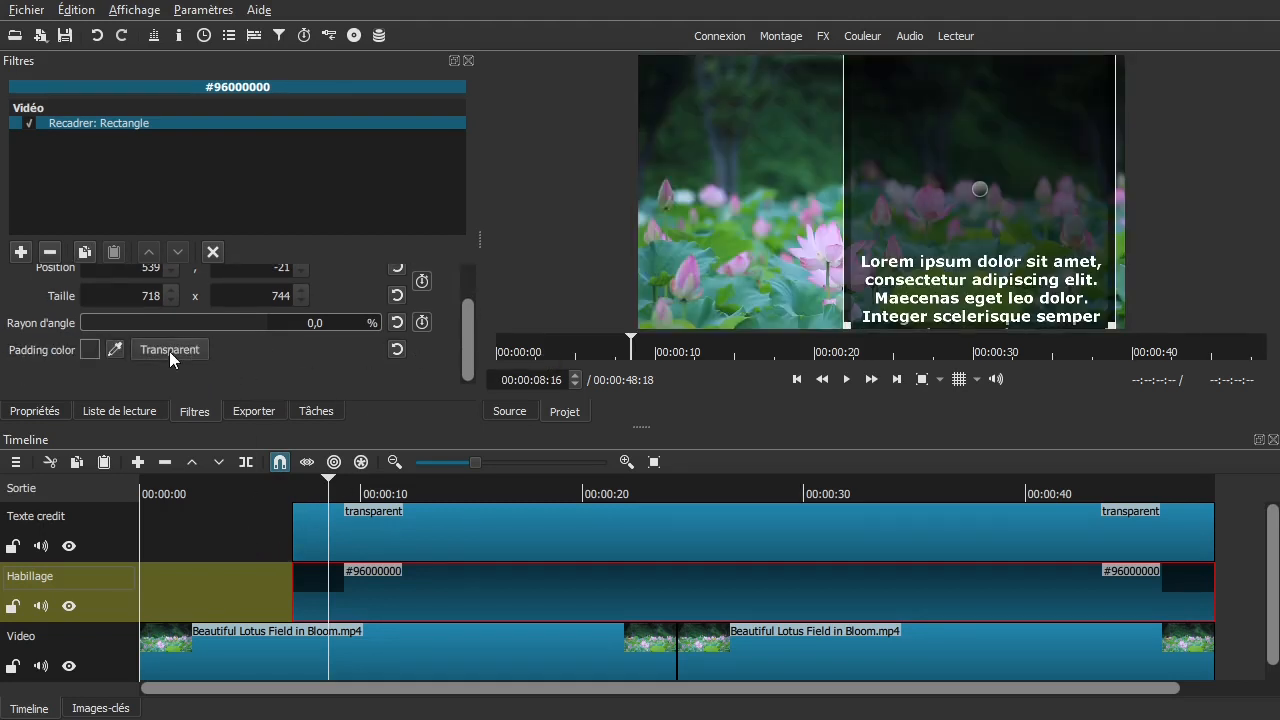
# Play the project from about 4 seconds to check the dark band behind the scrolling text, and stop playback.
pyautogui.click(236, 540)
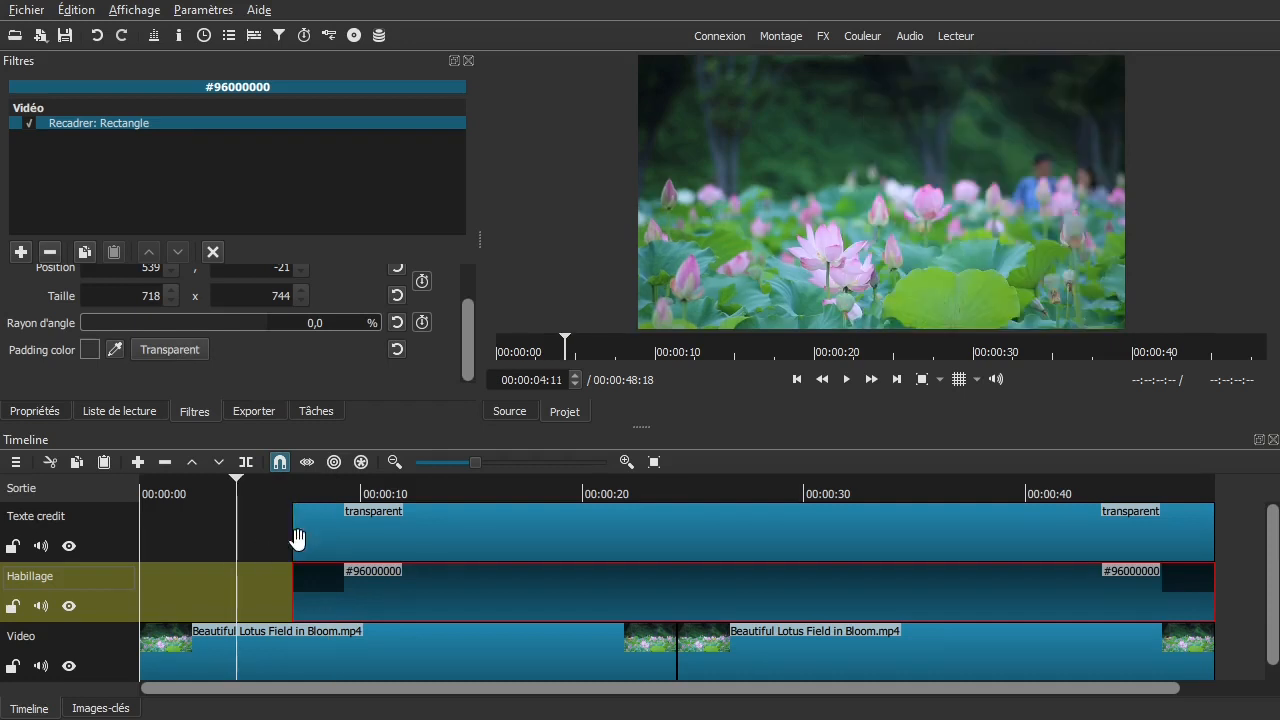
pyautogui.press('space')
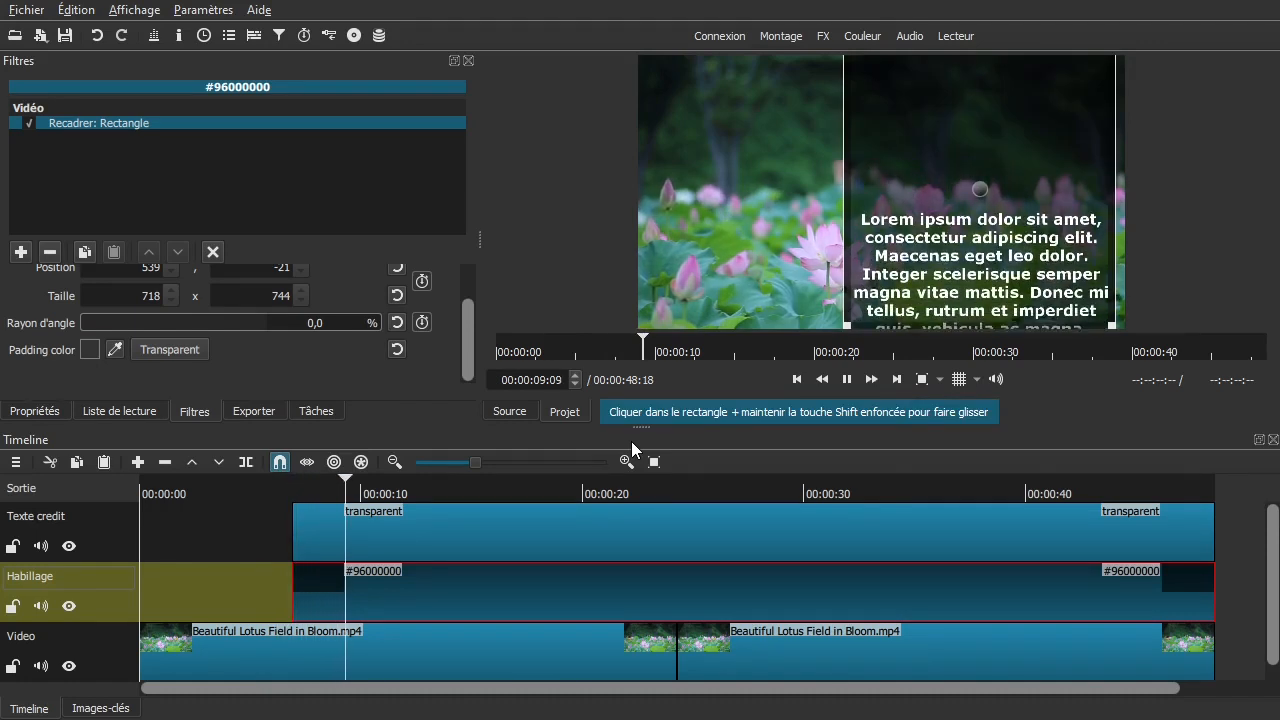
pyautogui.press('space')
# Add fade-ins of 02:09 to the transparent clip and 02:21 to the dark clip, and check that both adjust opacity instead of fading to black.
pyautogui.moveTo(304, 514); pyautogui.dragTo(368, 516)
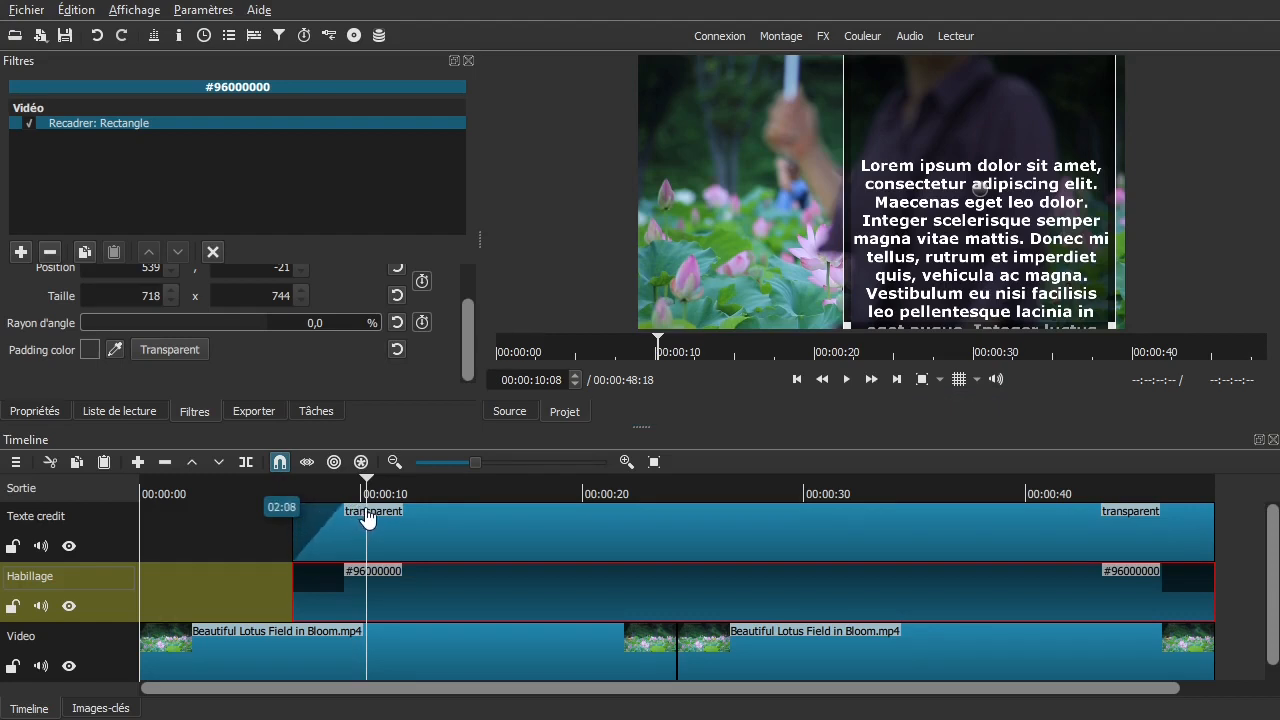
pyautogui.moveTo(306, 563); pyautogui.dragTo(371, 562)
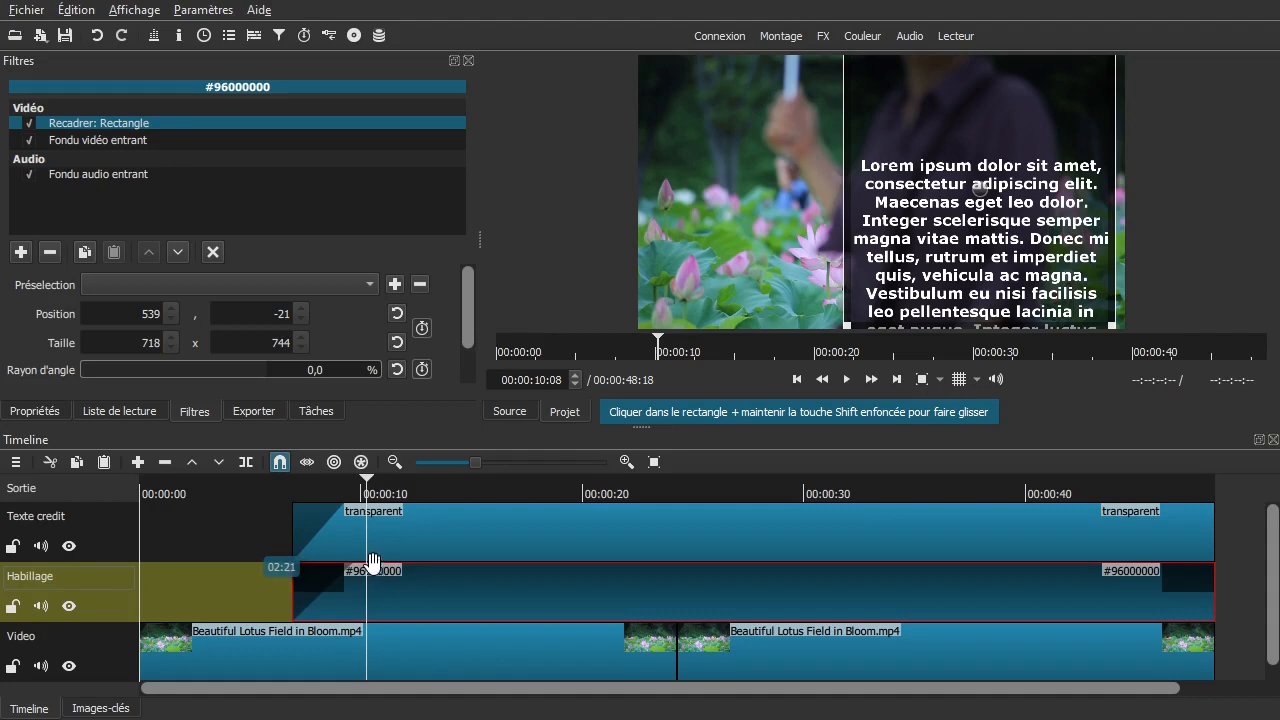
pyautogui.click(331, 538)
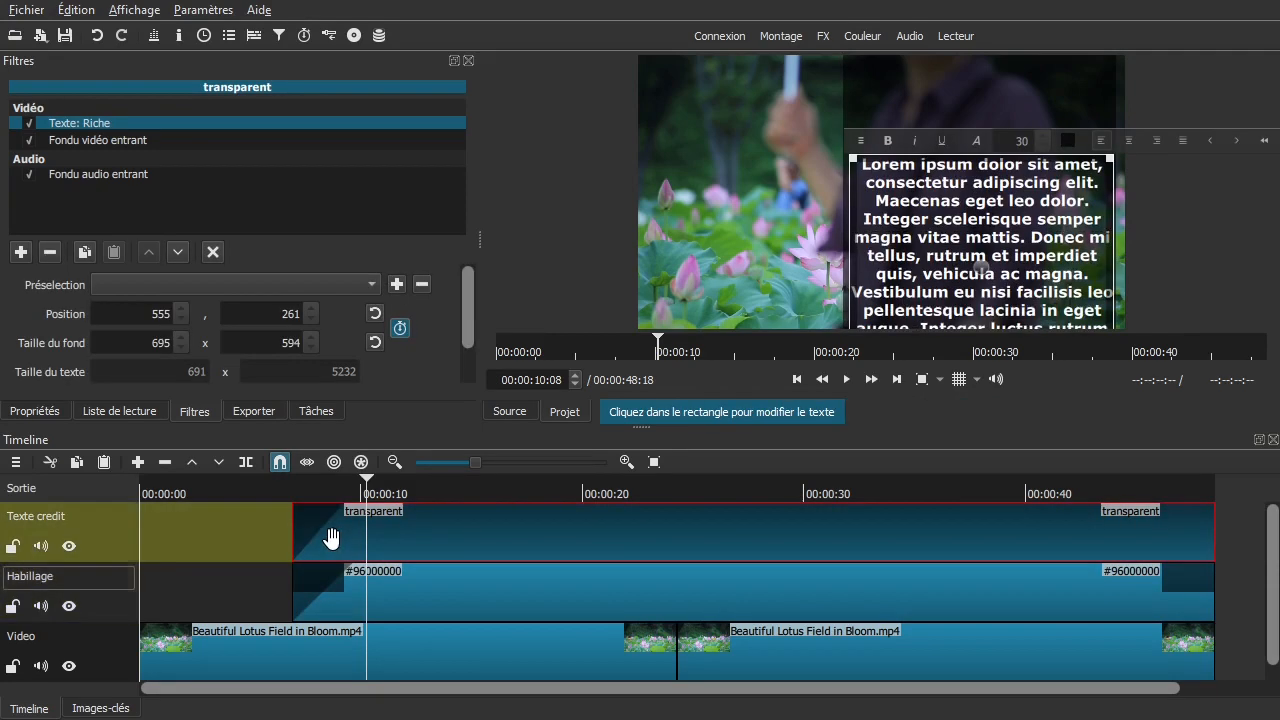
pyautogui.click(64, 142)
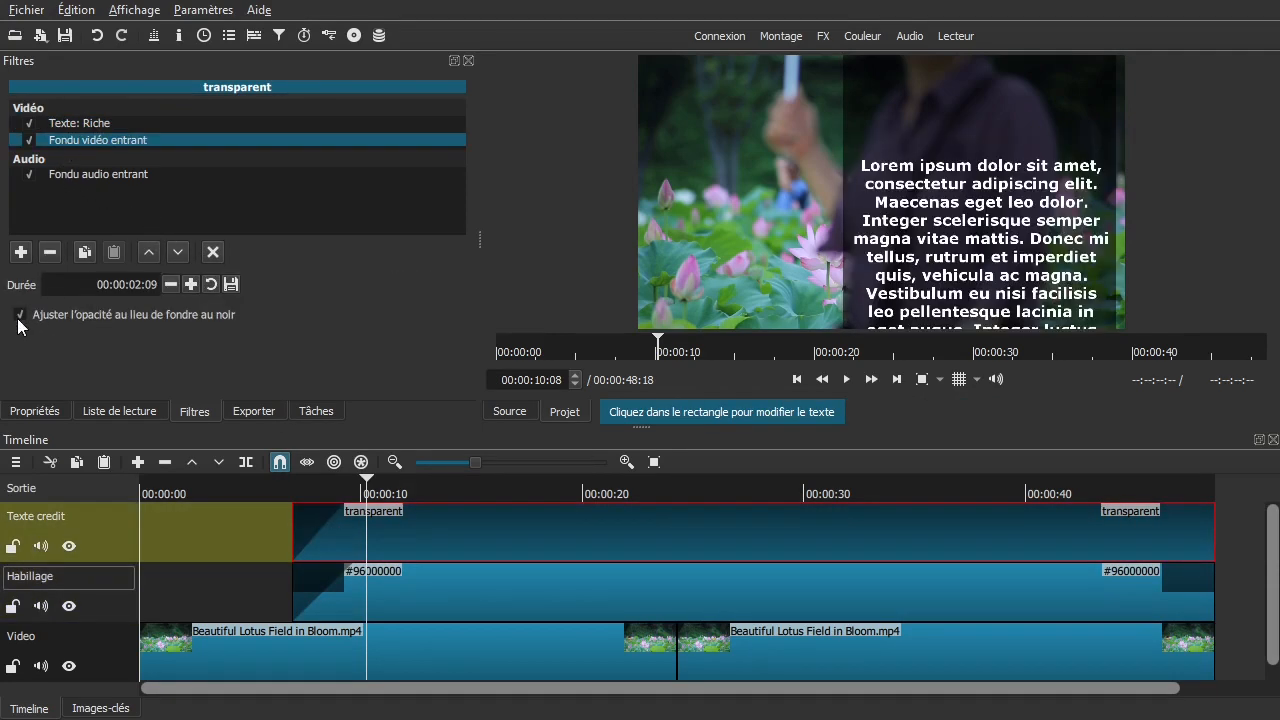
pyautogui.click(326, 586)
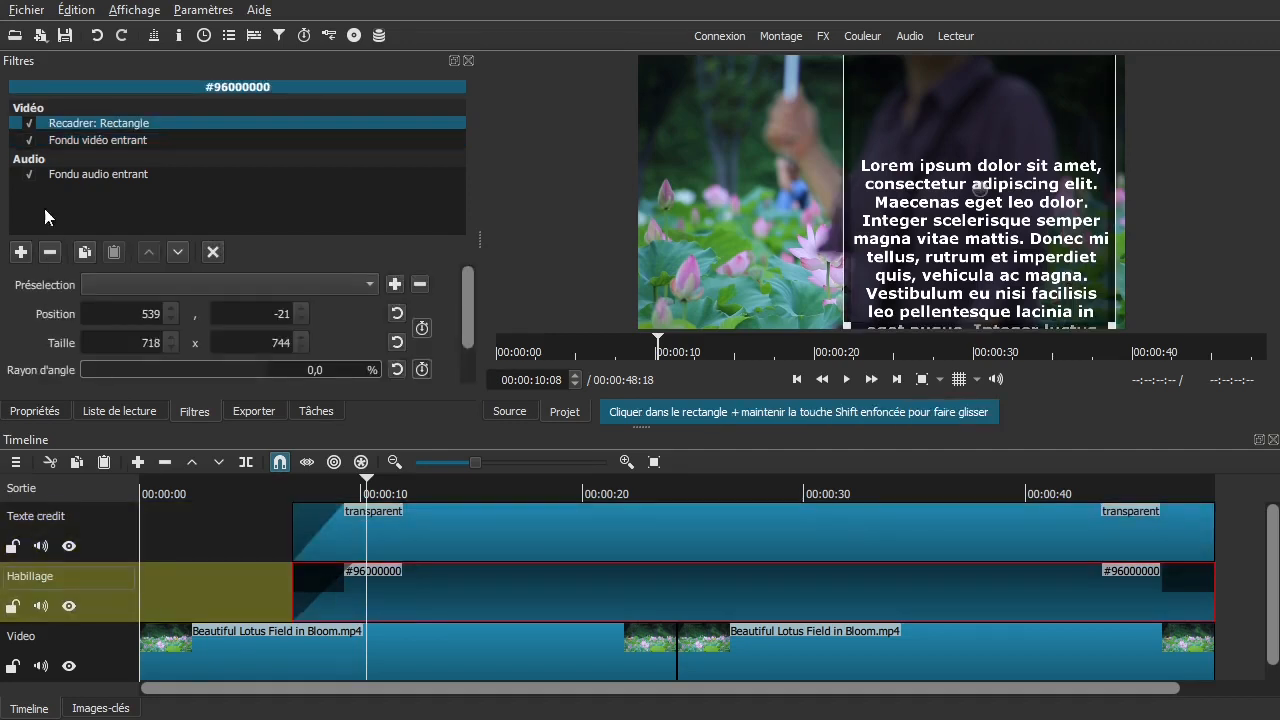
pyautogui.click(75, 140)
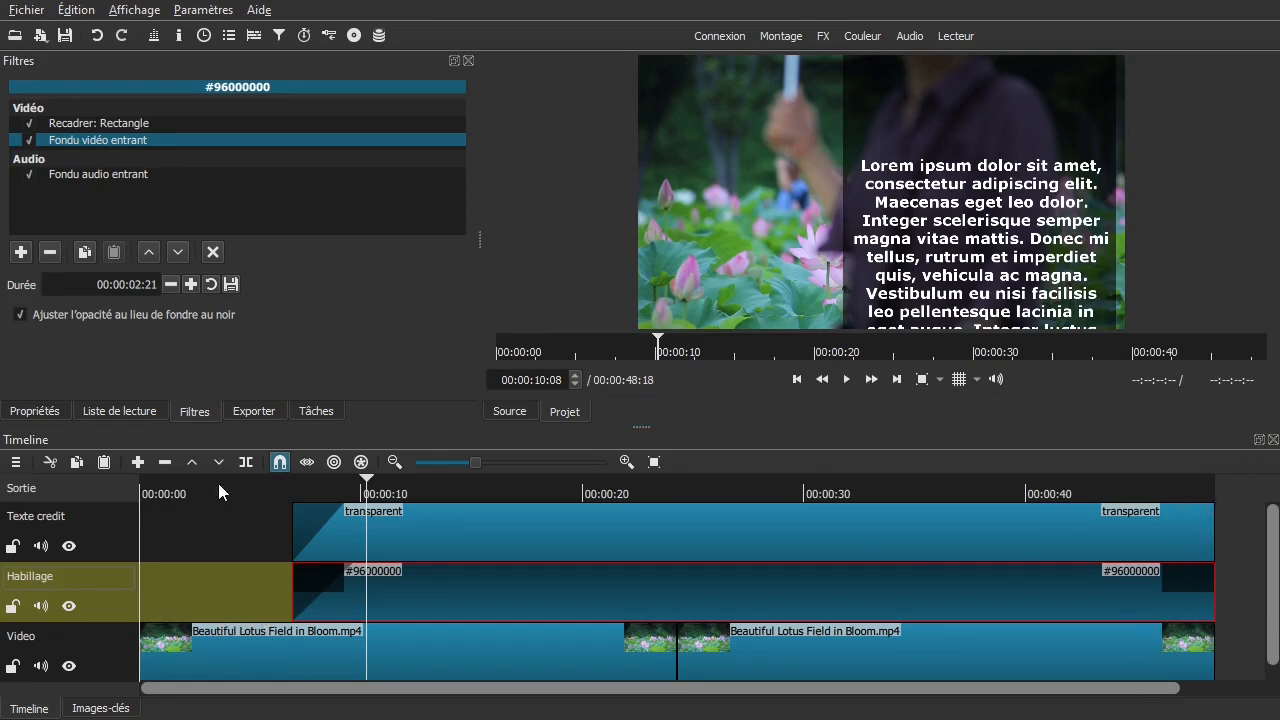
# Play the project from about 4 seconds to check the fade-ins and scrolling credits, and stop playback.
pyautogui.click(243, 545)
pyautogui.press('space')
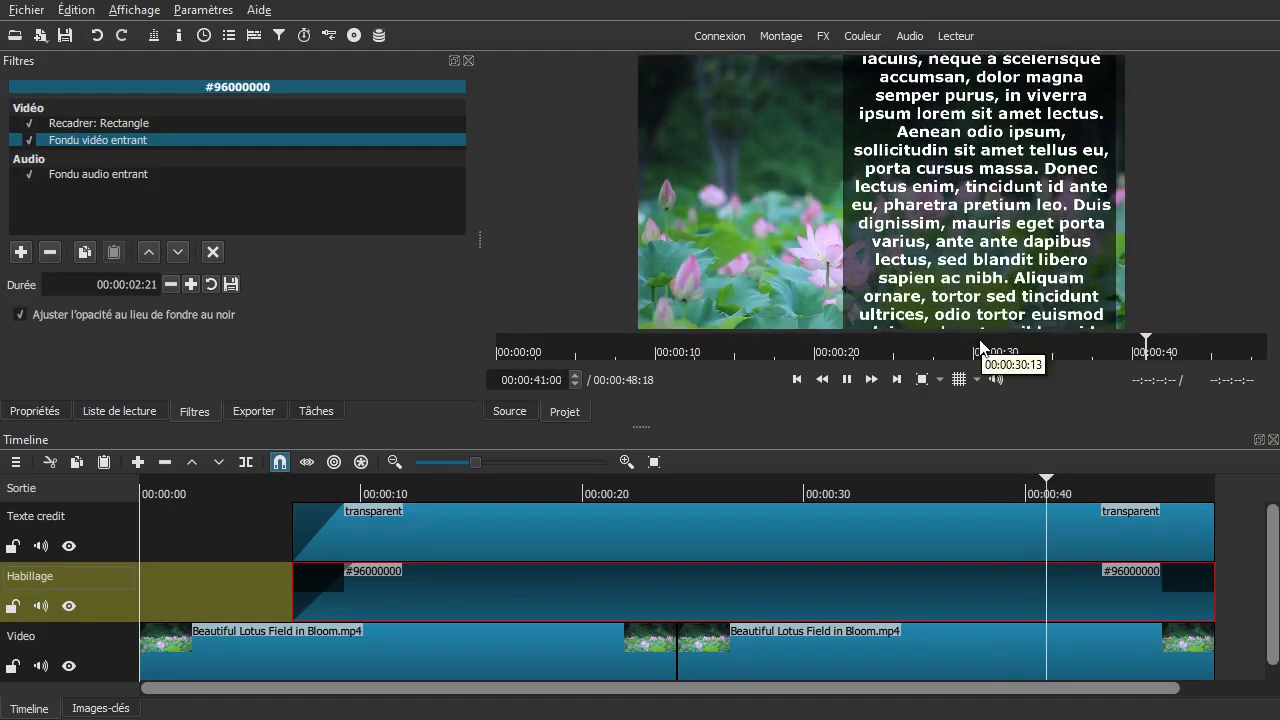
pyautogui.press('space')
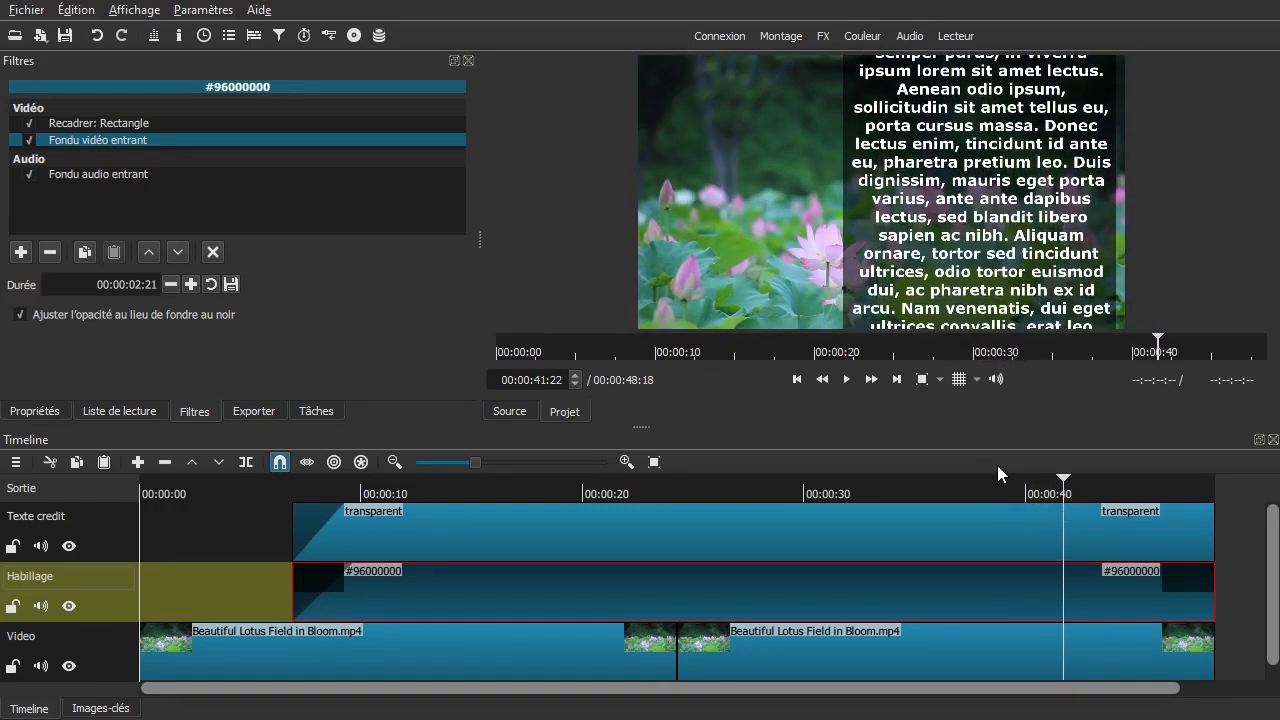